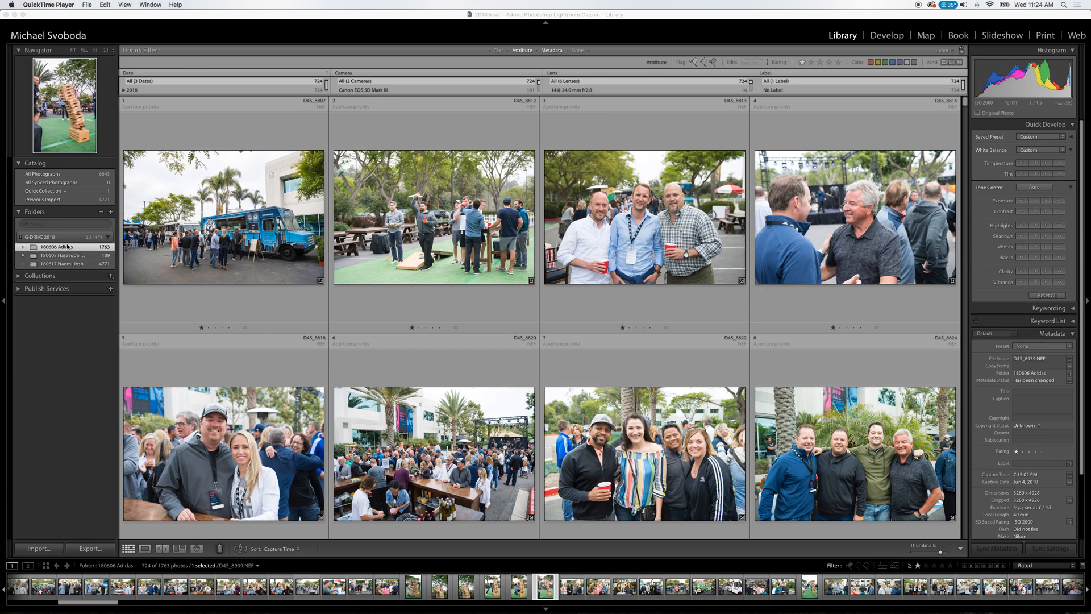
pyautogui.moveTo(963, 102); pyautogui.dragTo(926, 80)
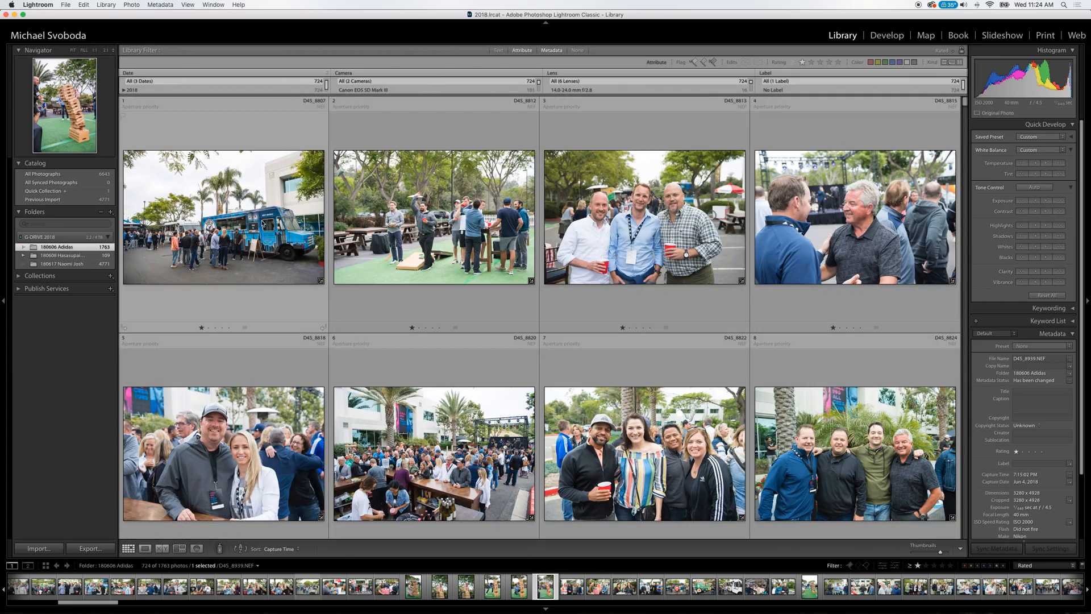
pyautogui.click(195, 234)
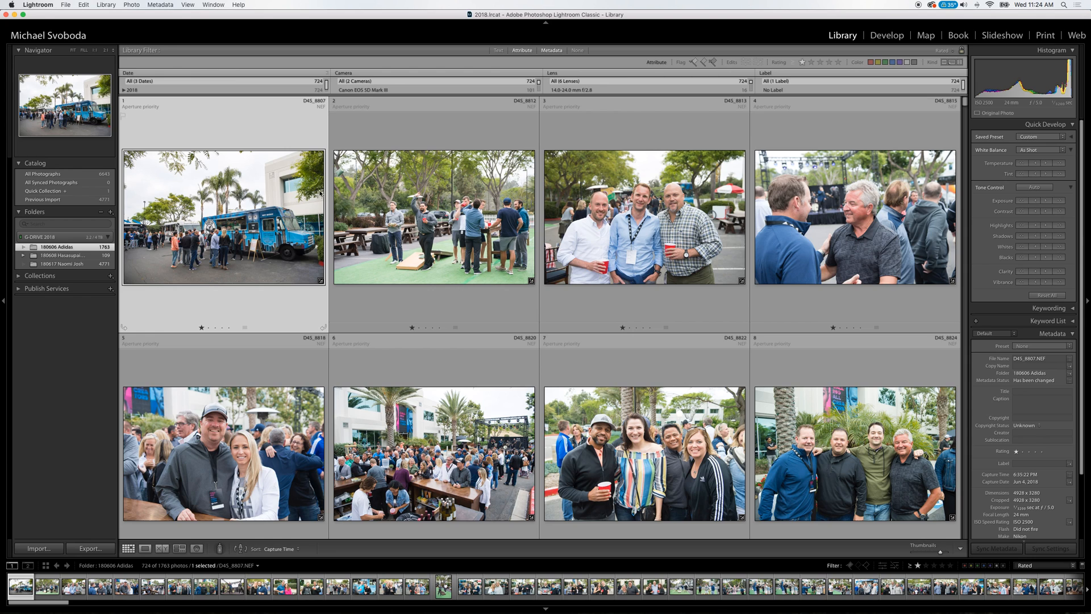
pyautogui.click(352, 195)
pyautogui.press('Down')
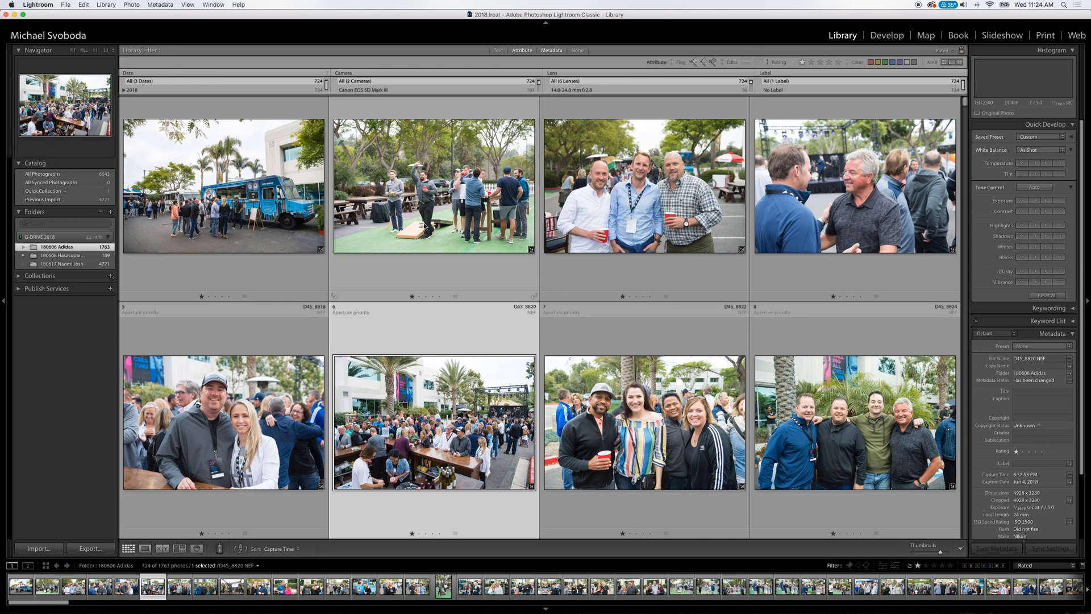
pyautogui.press('Up')
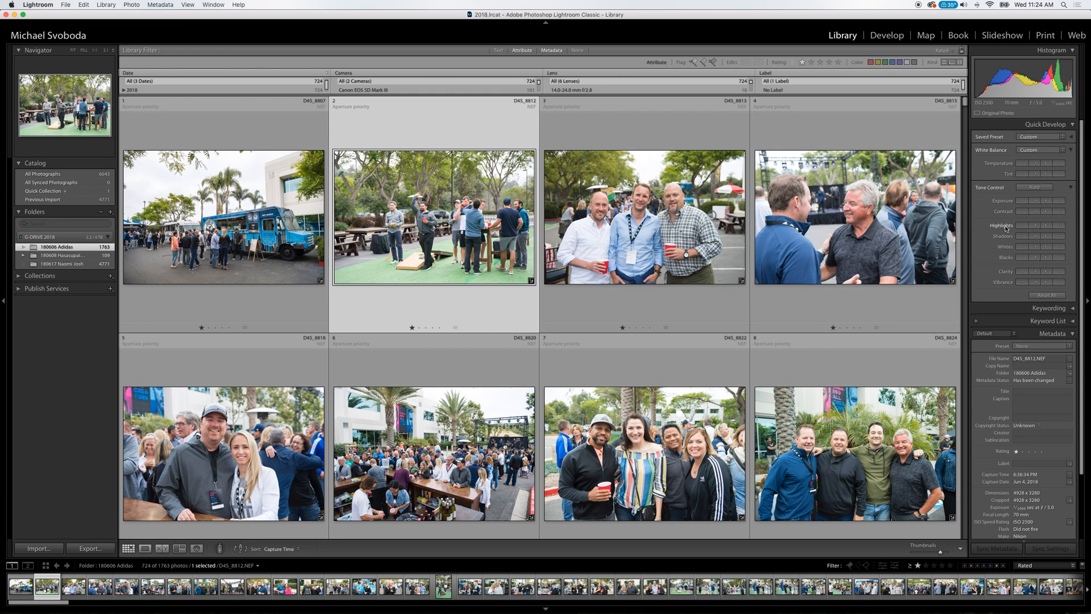
# Lower the highlights and raise the shadows of the blue food truck photo D4S_8807.
pyautogui.click(226, 246)
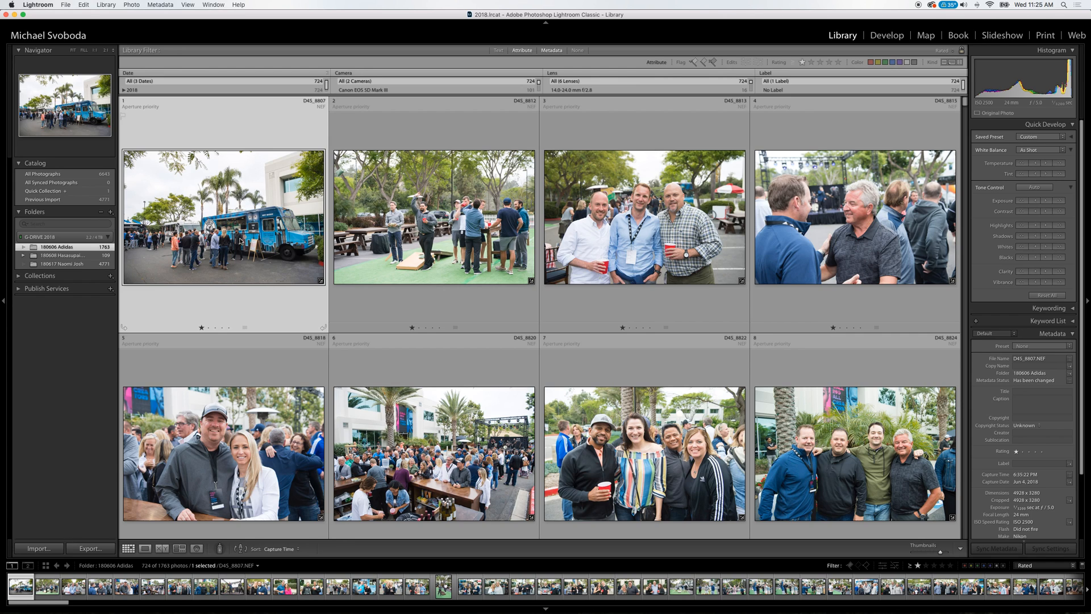
pyautogui.click(1026, 225)
pyautogui.click(1061, 236)
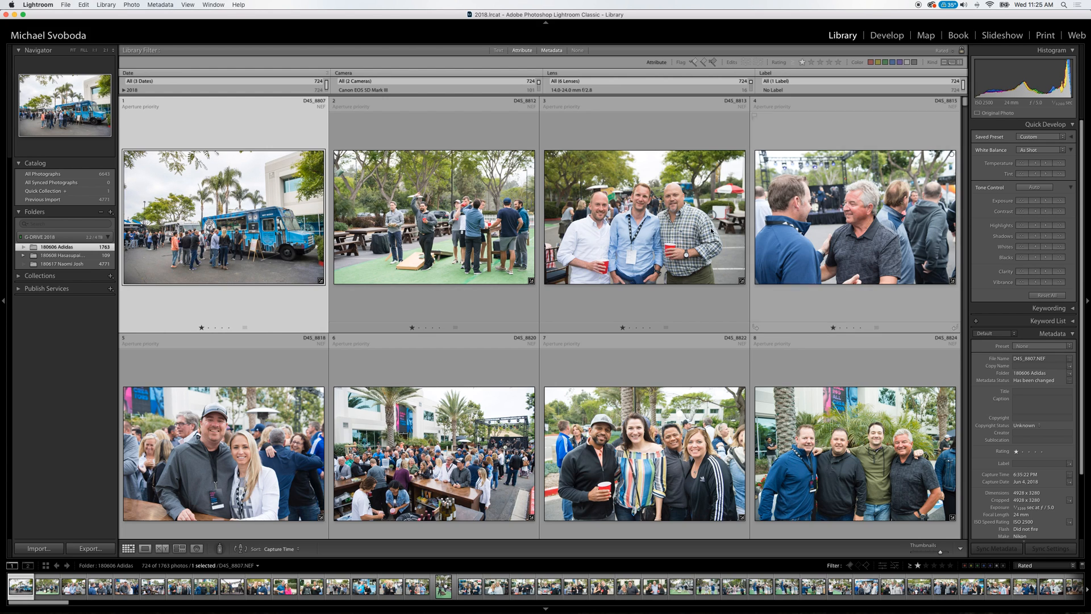
# Go past the first row of photos to group photo D4S_8822 and lower its highlights.
pyautogui.click(469, 233)
pyautogui.click(708, 272)
pyautogui.click(829, 232)
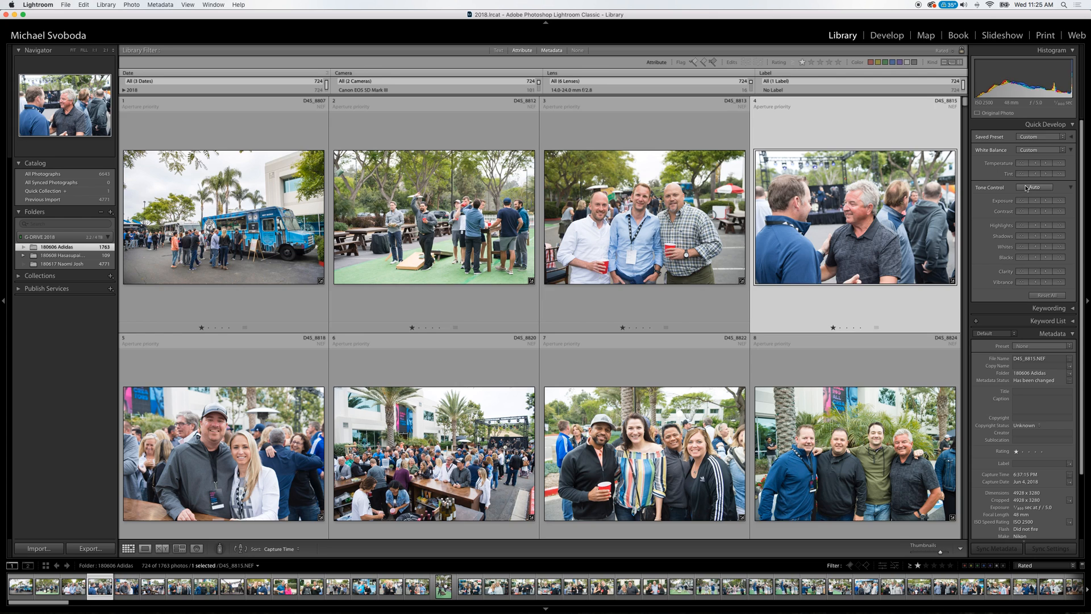
pyautogui.press('Down')
pyautogui.press('Left')
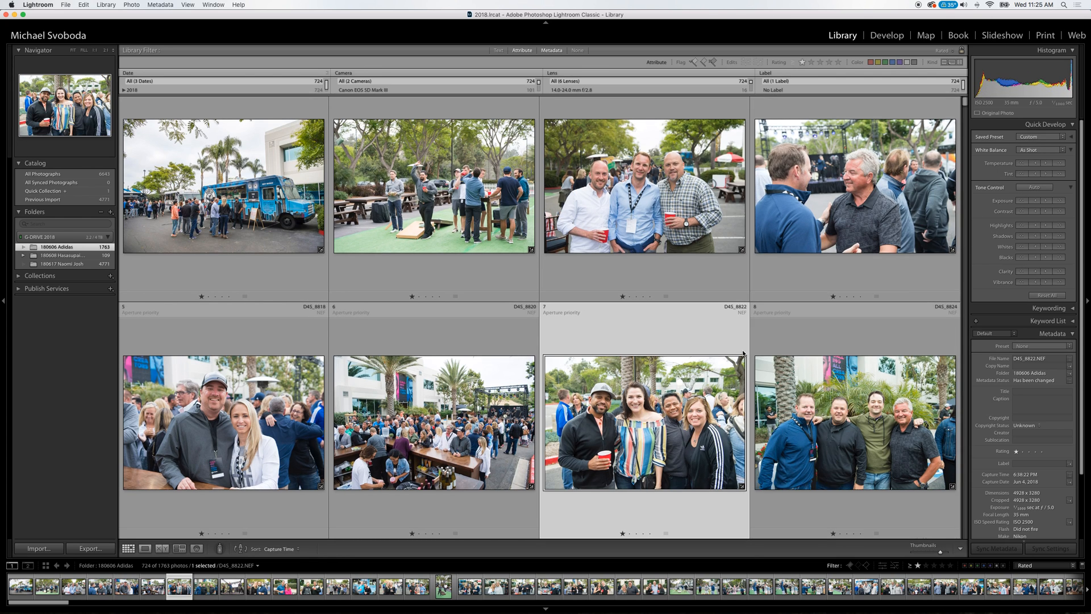
pyautogui.click(1019, 226)
# Check the tones of the daytime guest photos from D4S_8831 through D4S_8868, one row at a time.
pyautogui.press('Down')
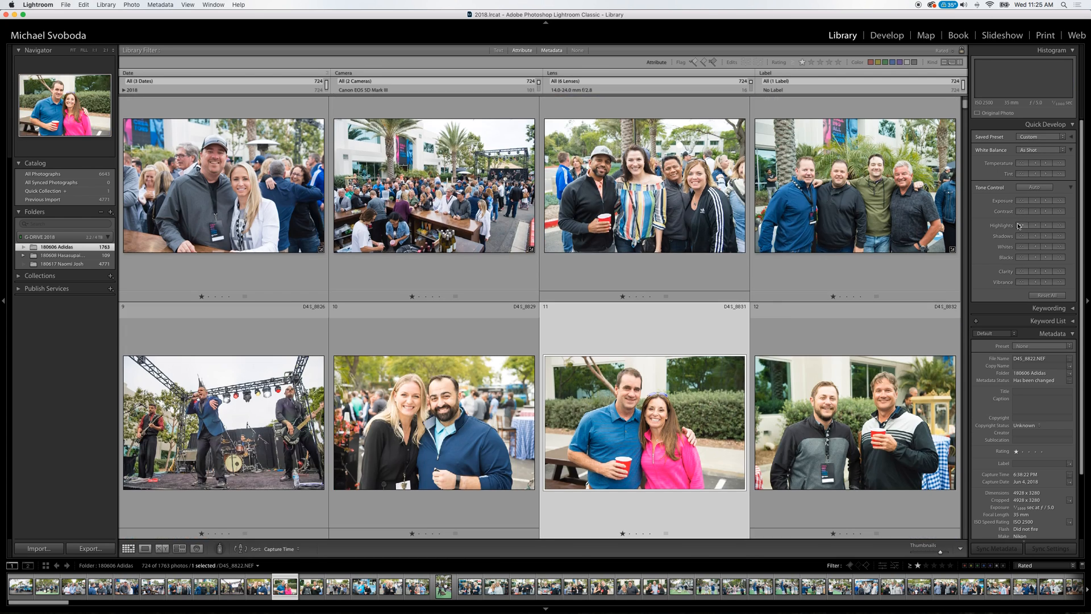
pyautogui.press('Left')
pyautogui.press('Right')
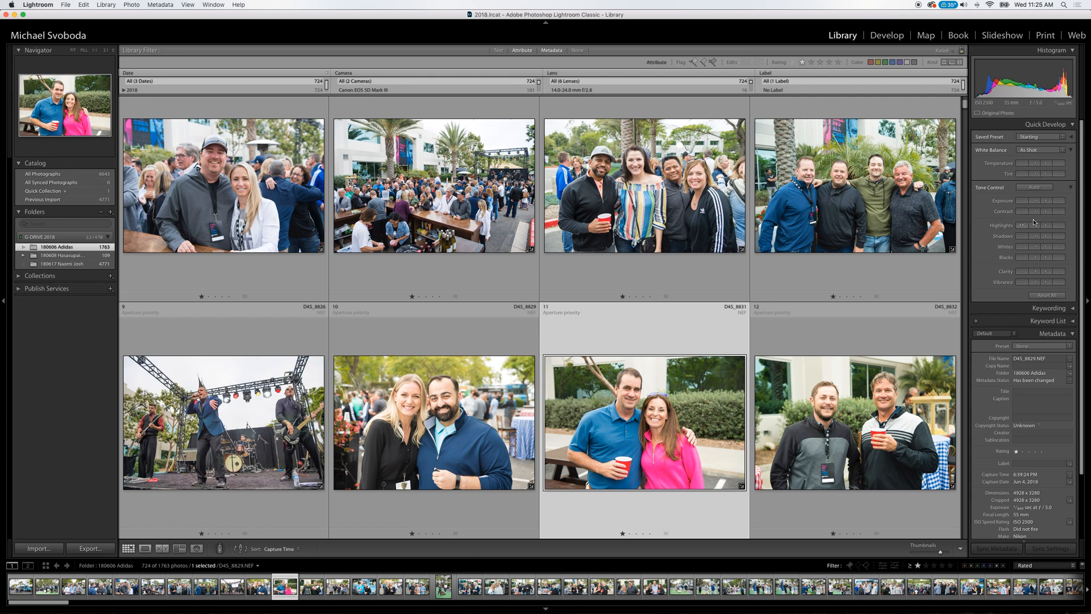
pyautogui.press('Down')
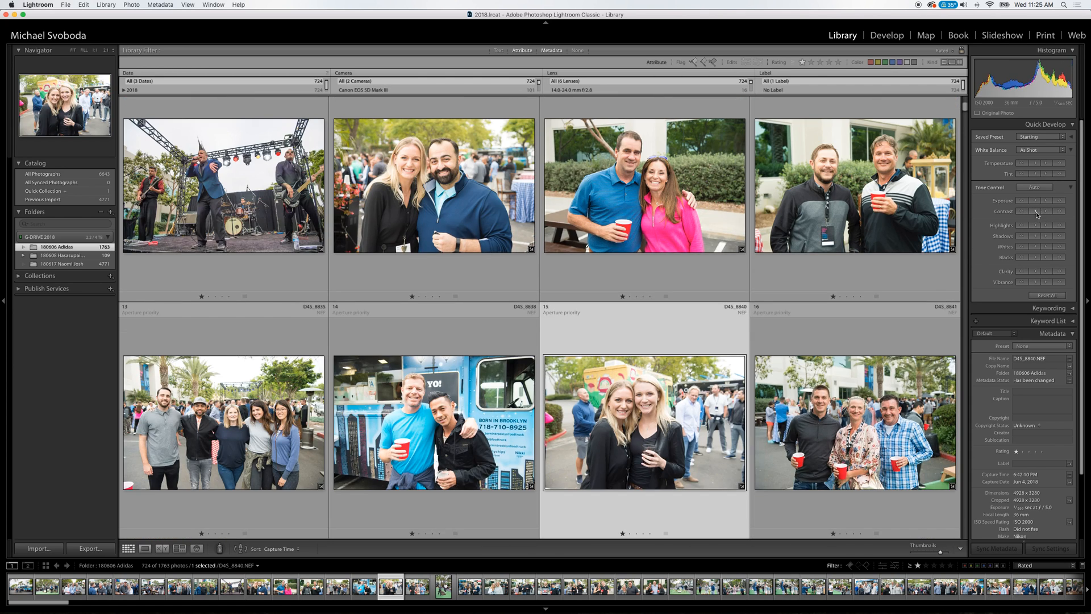
pyautogui.press('Down')
pyautogui.press('Left')
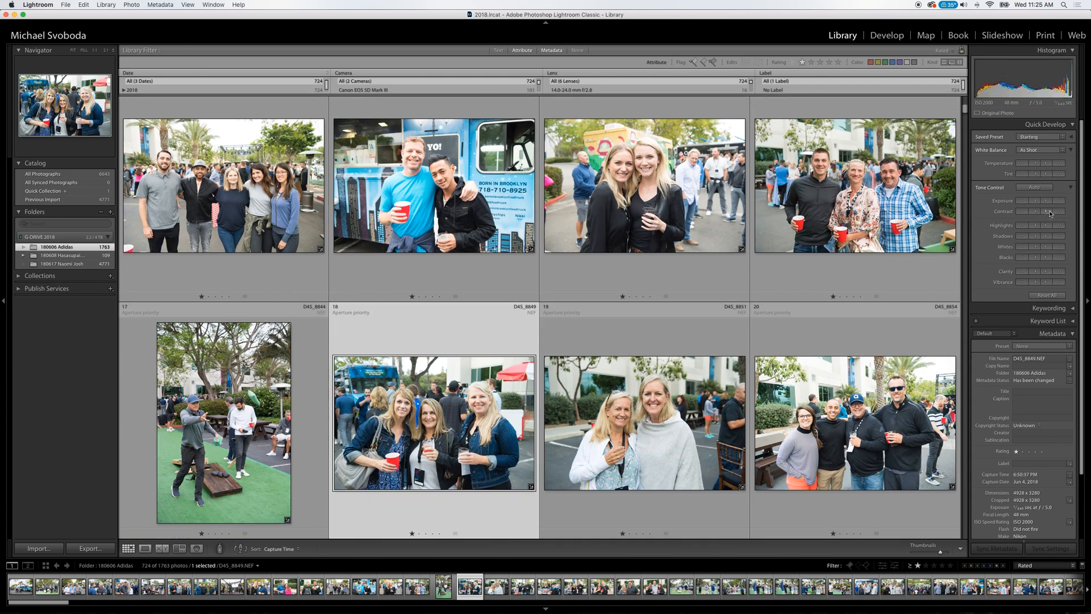
pyautogui.press('Down')
pyautogui.press('Right')
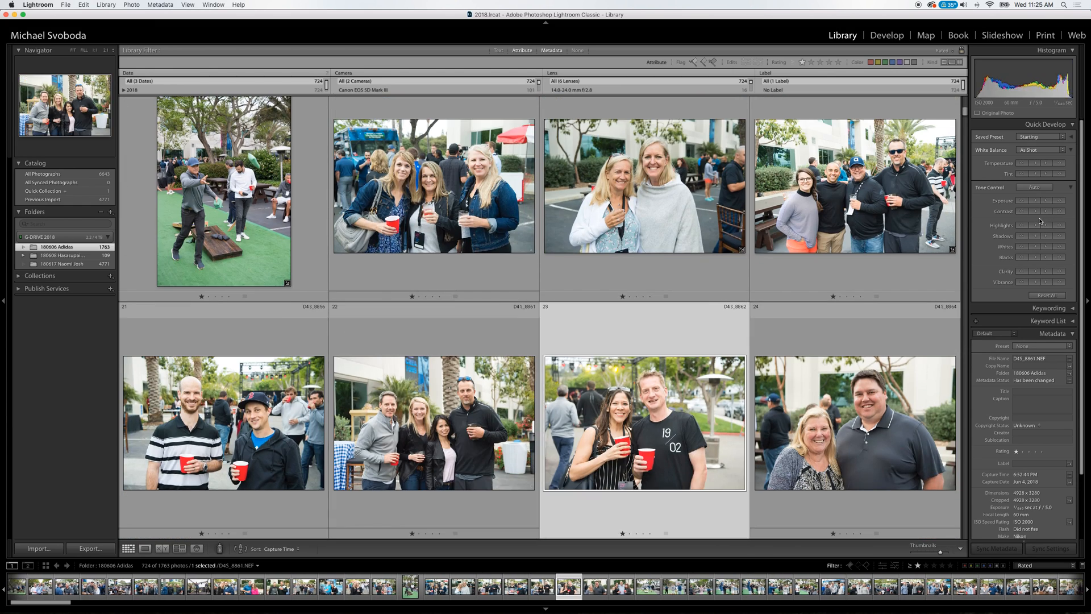
pyautogui.press('Down')
pyautogui.press('Left')
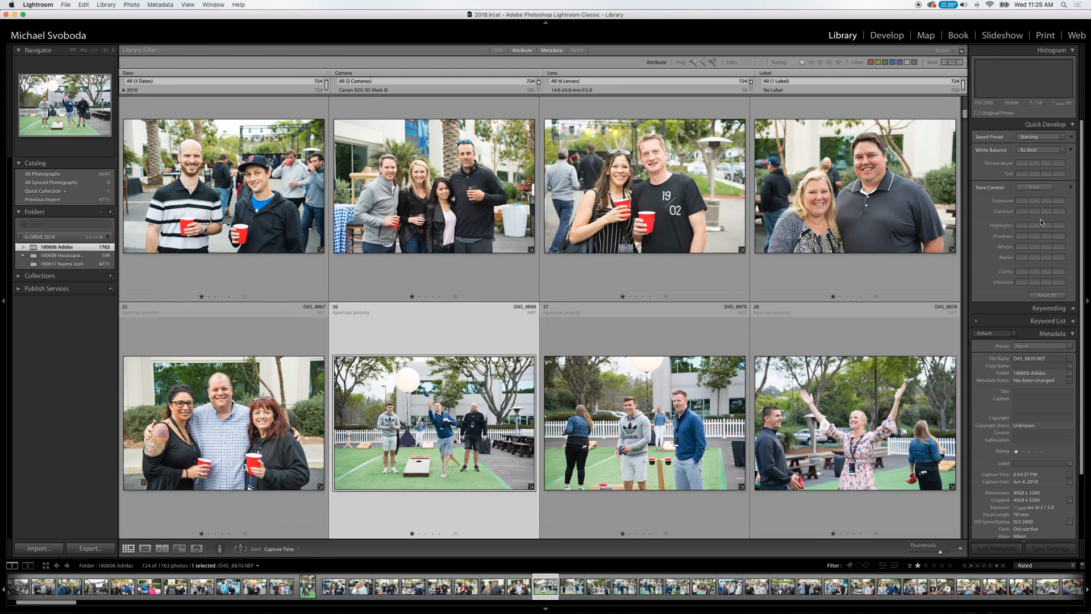
# Continue checking the daytime party photos row by row from D4S_8891 to the leaning block tower photo D4S_8939.
pyautogui.press('Down')
pyautogui.press('Down')
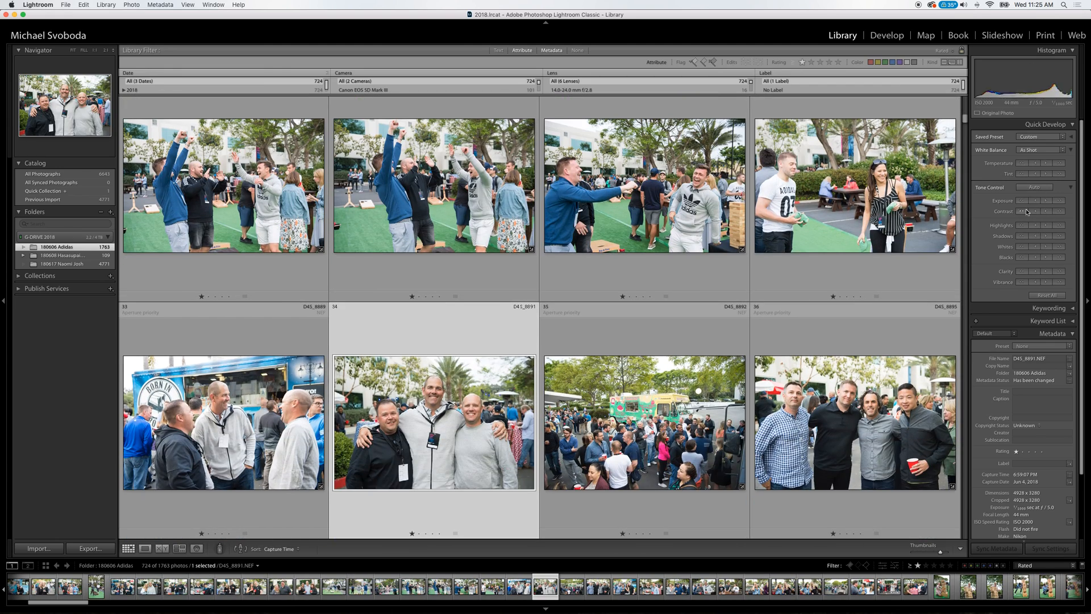
pyautogui.press('Down')
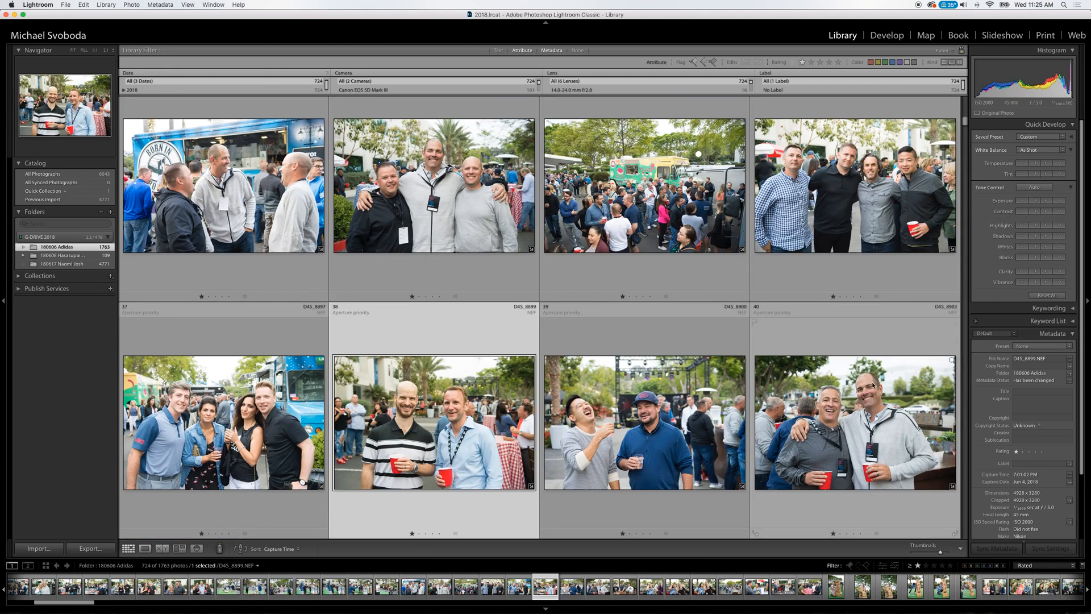
pyautogui.press('Down')
pyautogui.press('Down')
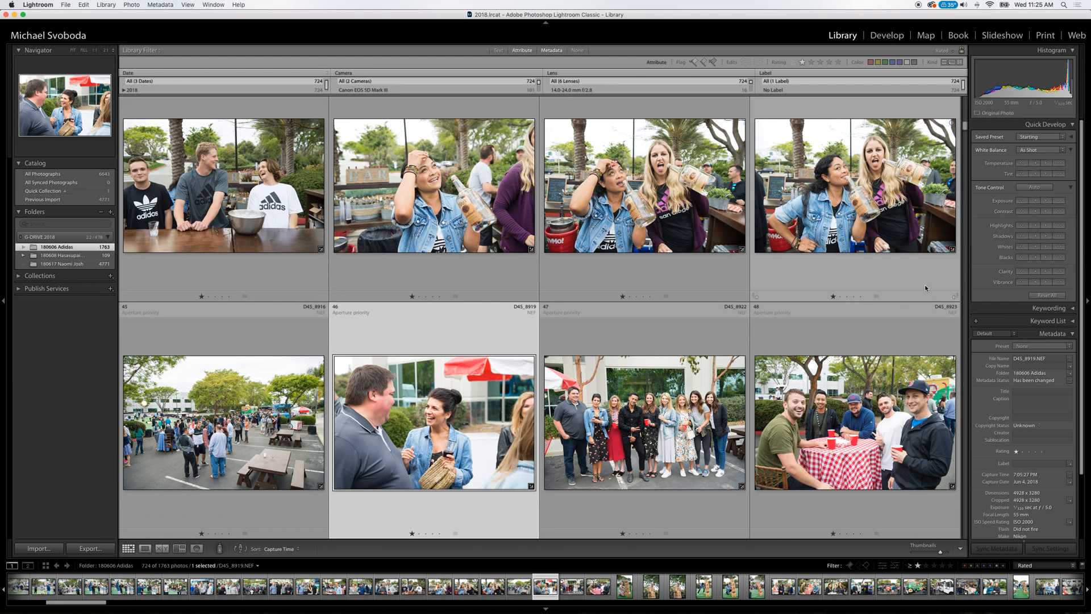
pyautogui.press('Down')
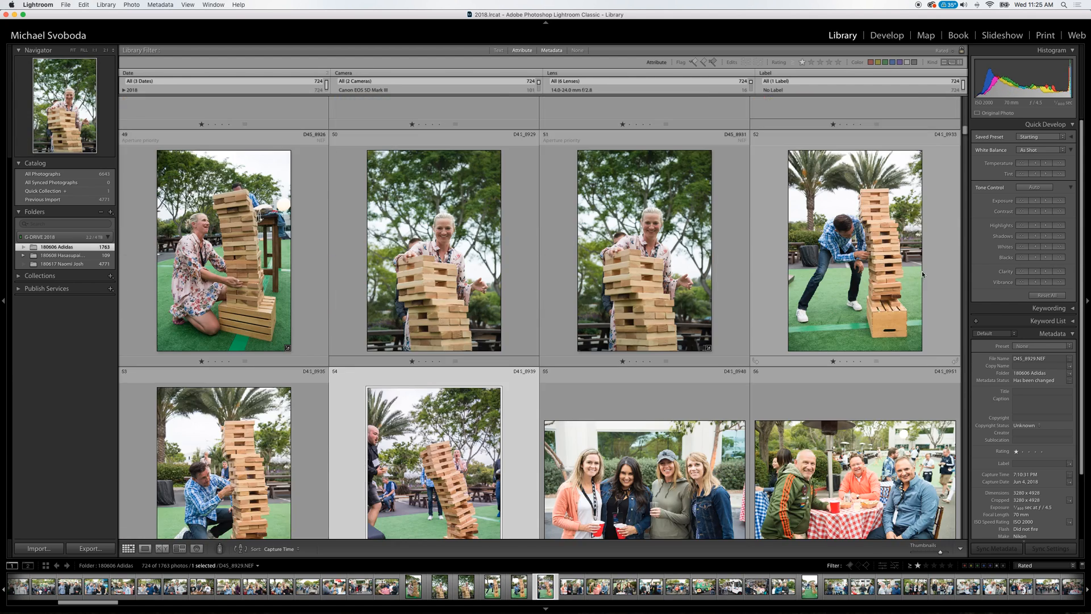
pyautogui.press('Down')
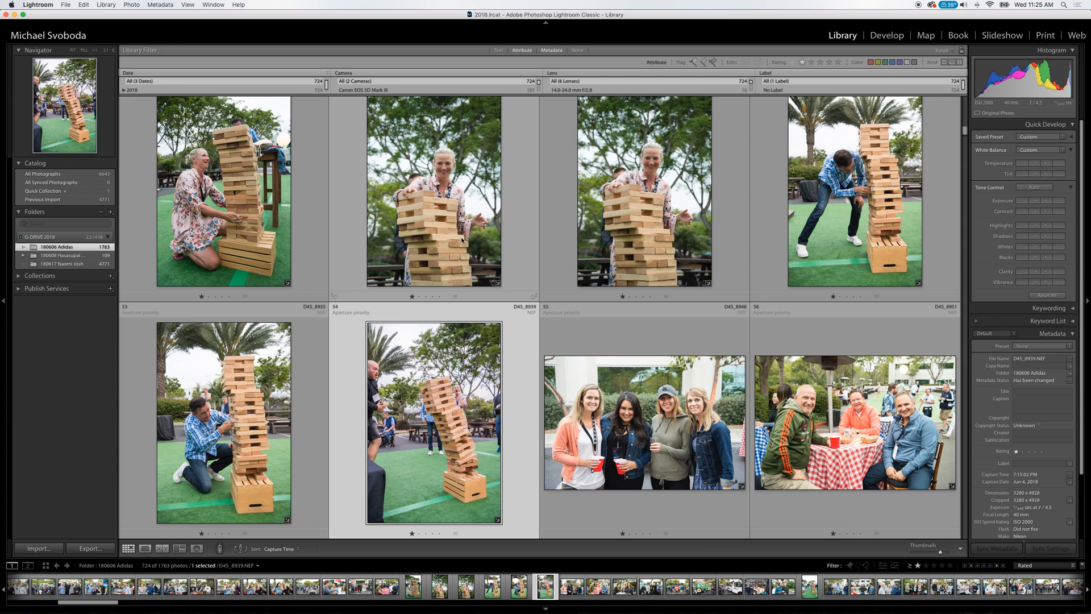
# Return to block tower photo D4S_8926 and review the photos from there to the stage photo D4S_8995.
pyautogui.click(297, 250)
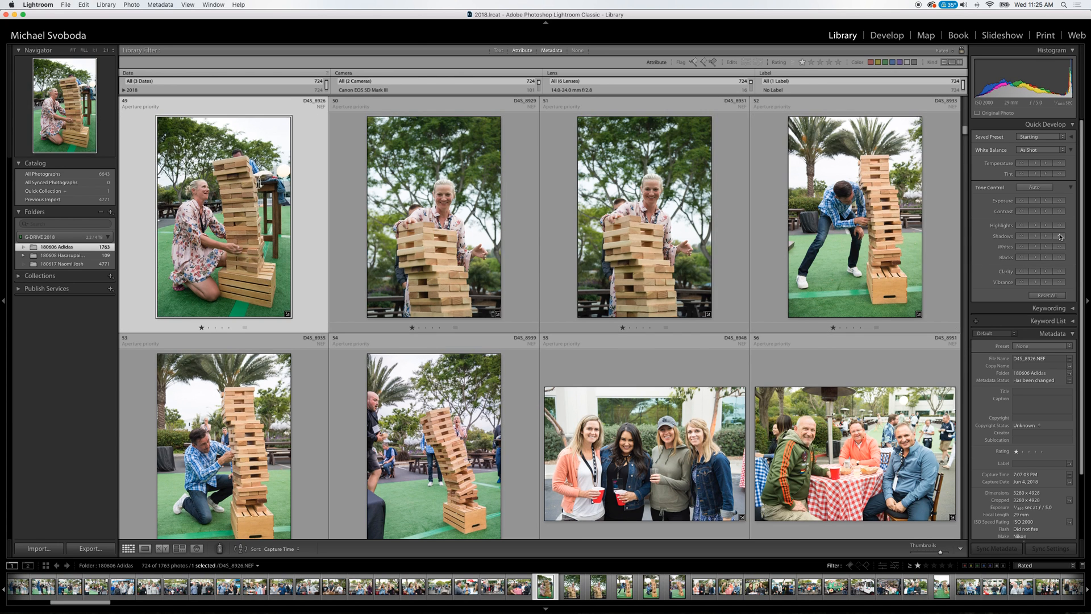
pyautogui.press('Down')
pyautogui.press('Down')
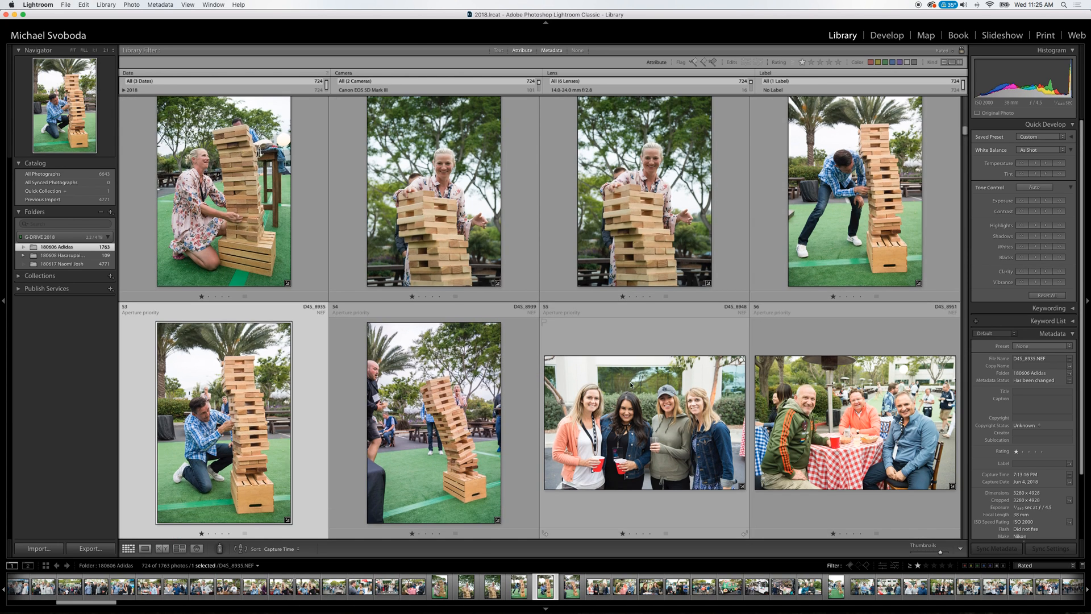
pyautogui.press('Down')
pyautogui.press('Down')
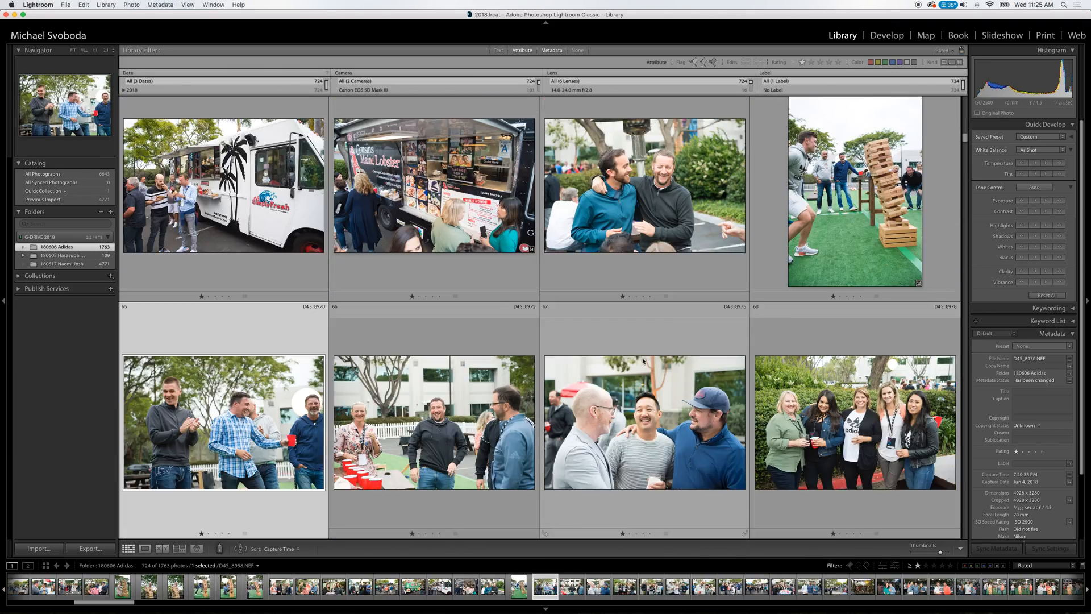
pyautogui.press('Down')
pyautogui.press('Down')
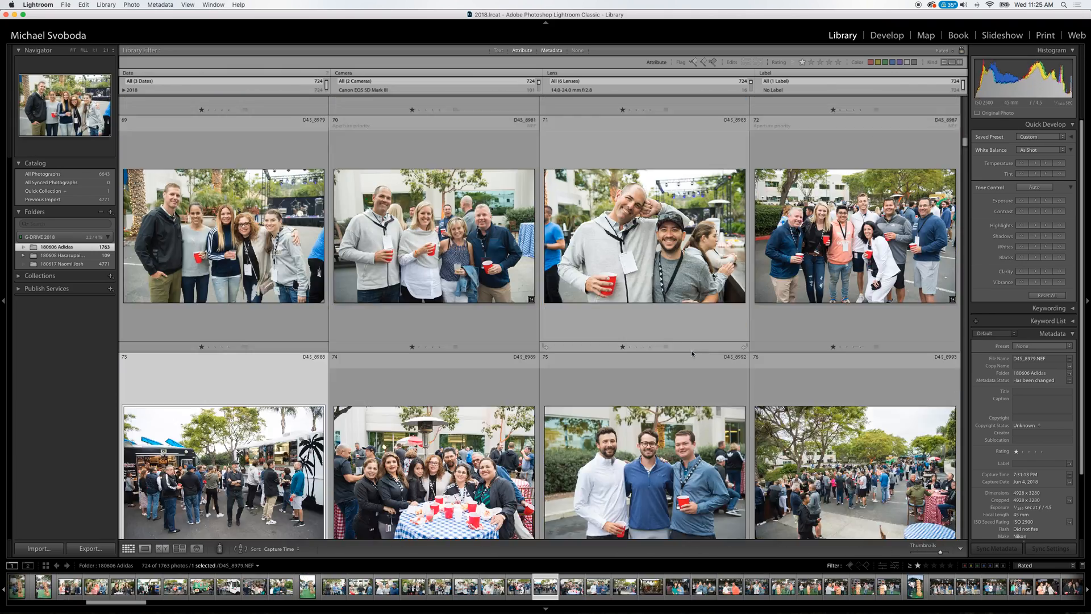
pyautogui.press('Down')
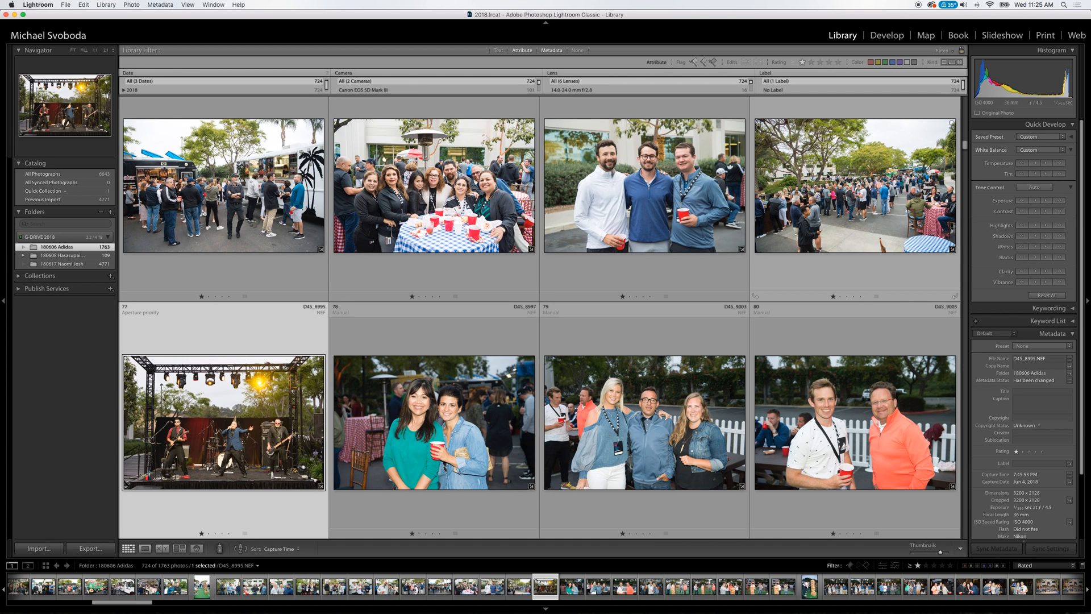
# Compare the exposure of the evening flash portraits and block tower shots from D4S_8997 to D4S_9024.
pyautogui.press('Right')
pyautogui.press('Right')
pyautogui.press('Right')
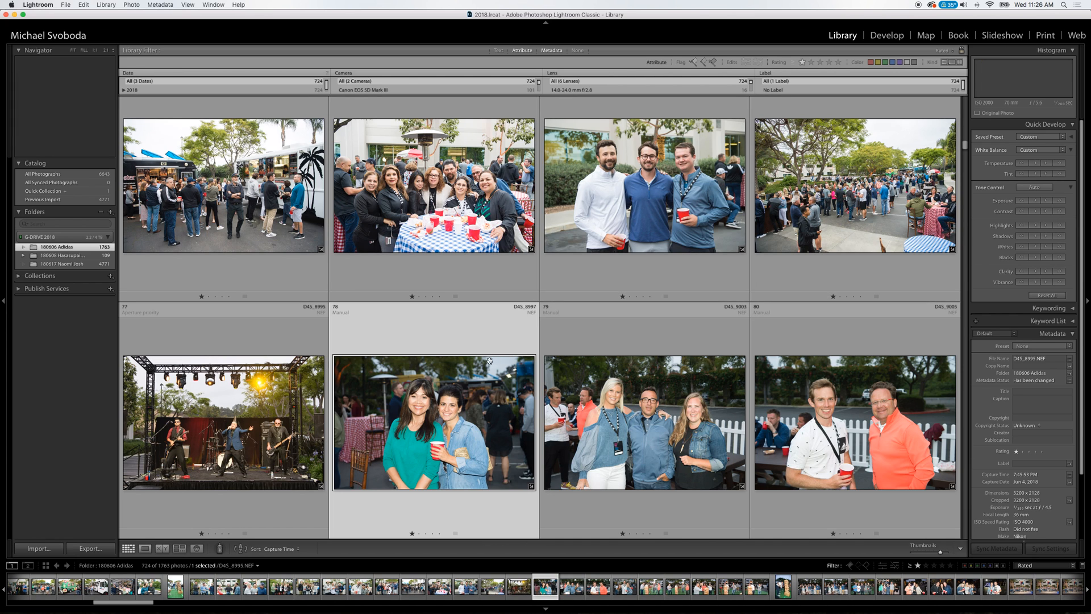
pyautogui.press('Down')
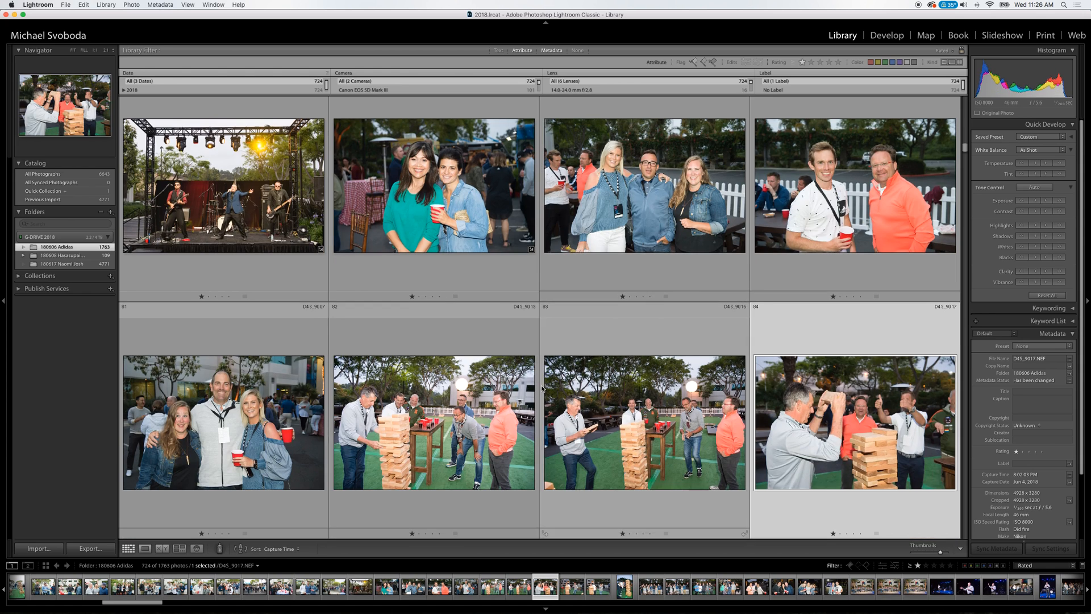
pyautogui.press('Left')
pyautogui.press('Left')
pyautogui.press('Left')
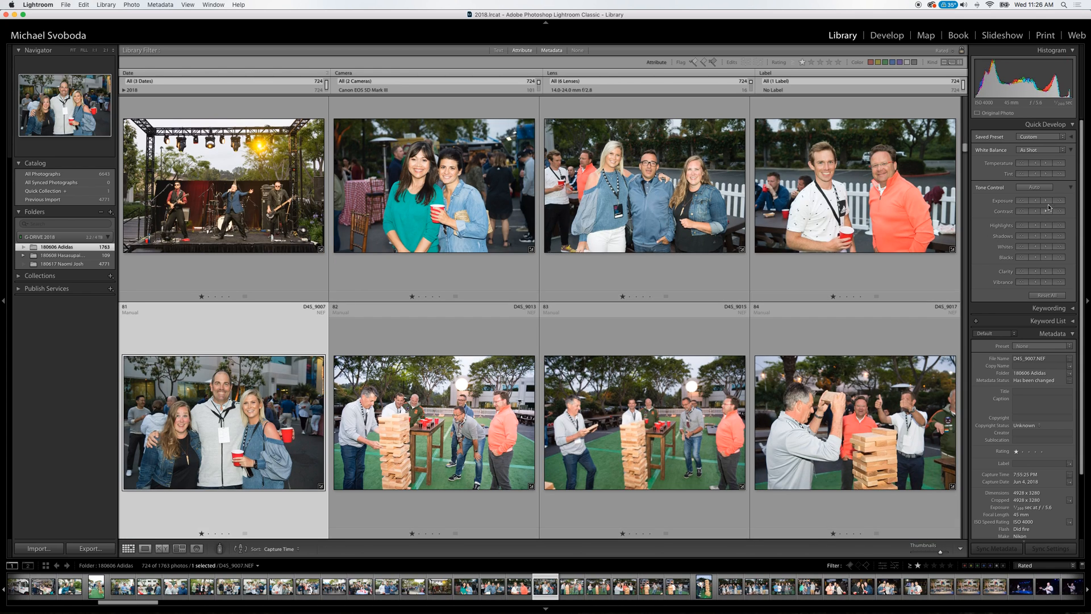
pyautogui.press('Right')
pyautogui.press('Right')
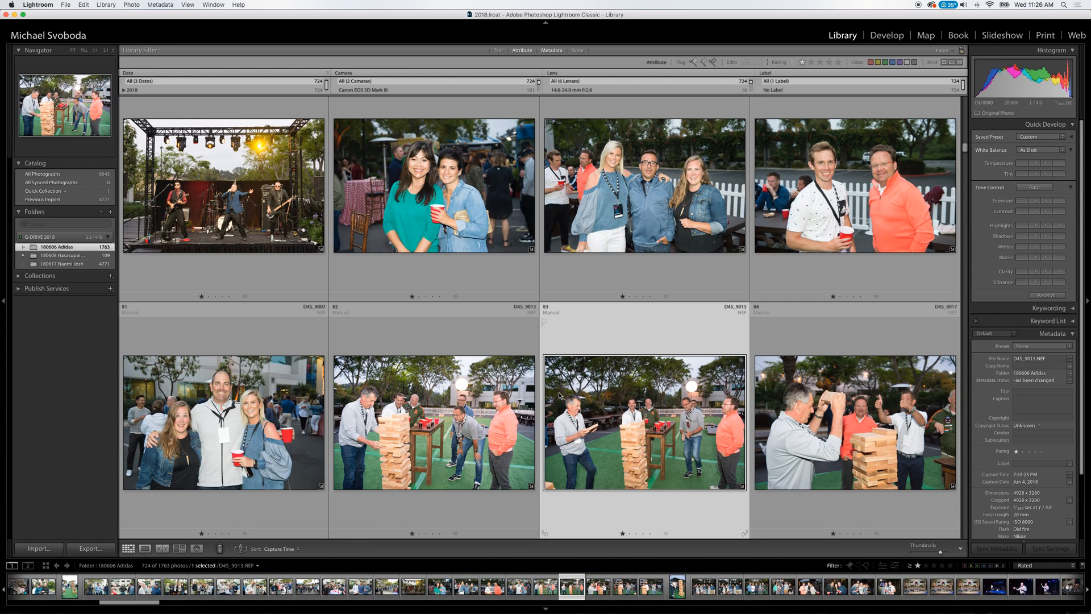
pyautogui.press('Down')
pyautogui.press('Up')
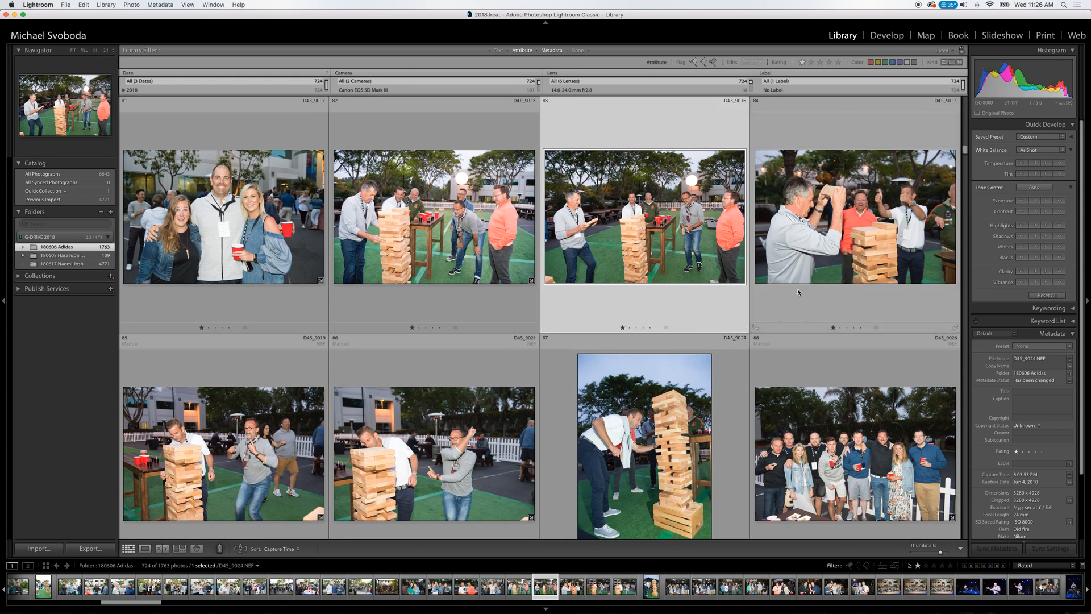
# Review the dusk and night group portraits from D4S_9021 to D4S_9054.
pyautogui.press('Right')
pyautogui.press('Down')
pyautogui.press('Left')
pyautogui.press('Left')
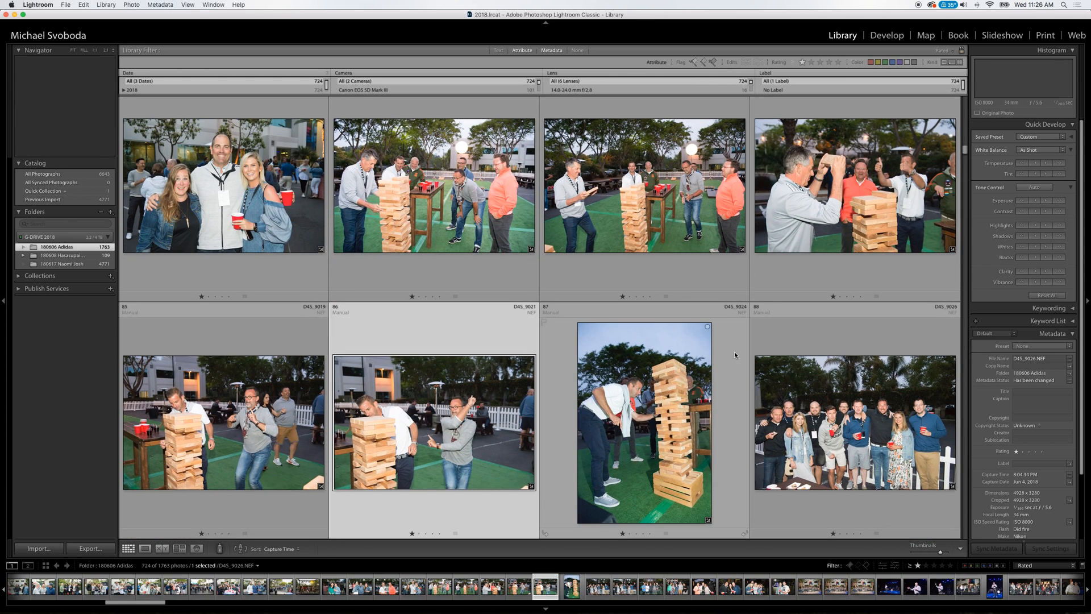
pyautogui.press('Down')
pyautogui.press('Right')
pyautogui.press('Right')
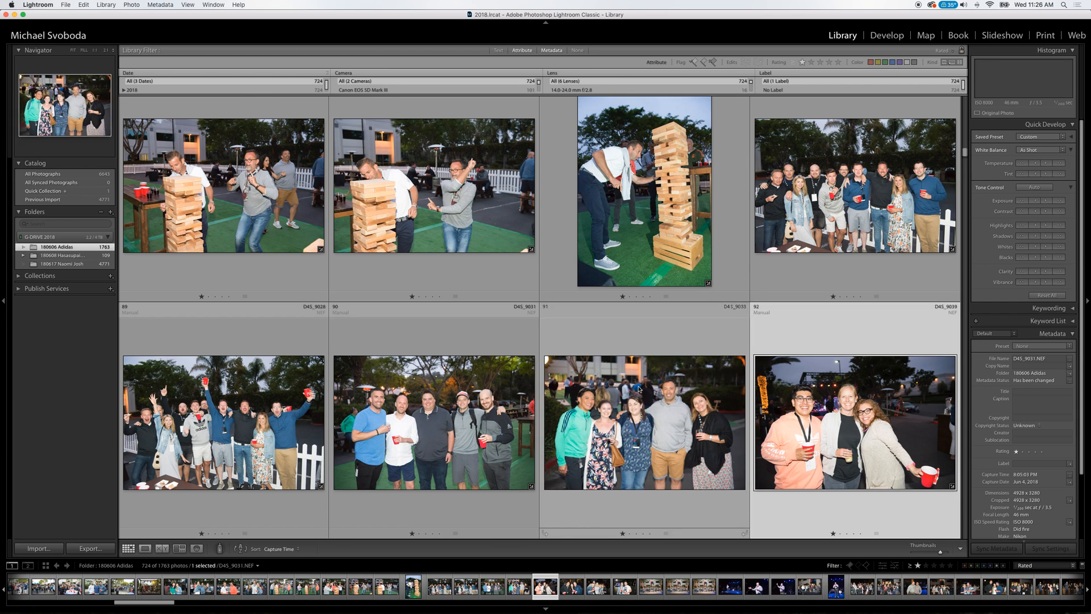
pyautogui.press('Down')
pyautogui.scroll(-3, 639, 368)
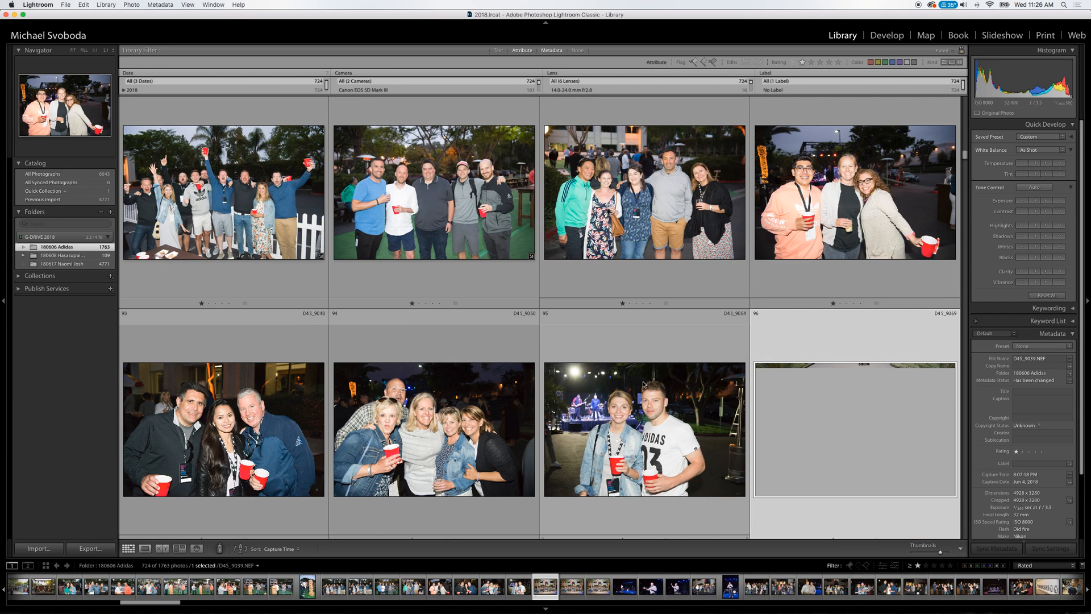
pyautogui.scroll(-1, 649, 383)
pyautogui.click(565, 409)
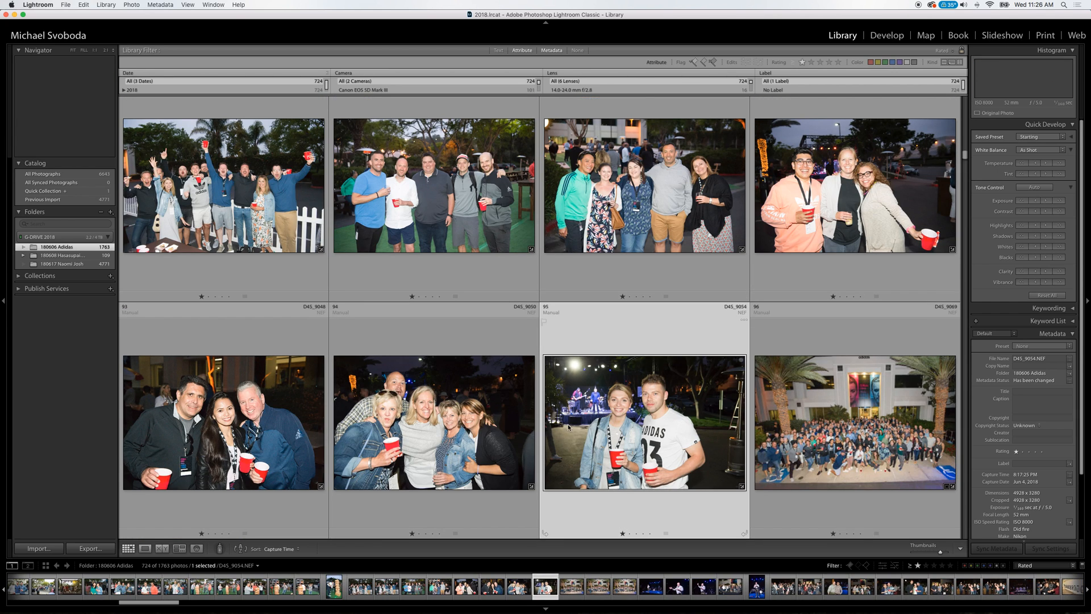
# Select the large crowd photo D4S_9069 in front of the building and raise its exposure.
pyautogui.press('Down')
pyautogui.press('Up')
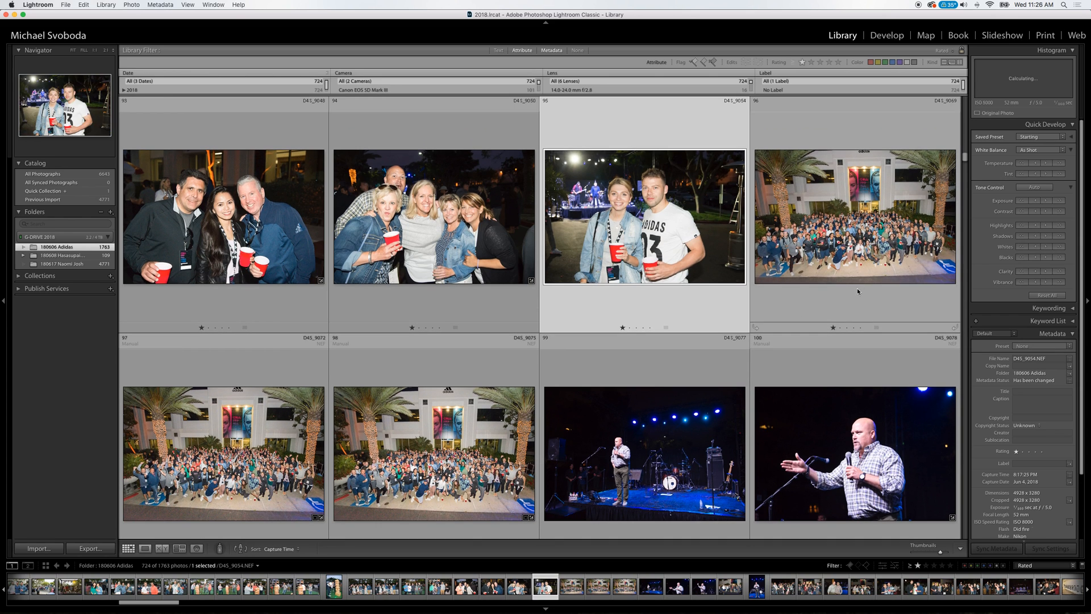
pyautogui.click(911, 229)
pyautogui.click(1045, 200)
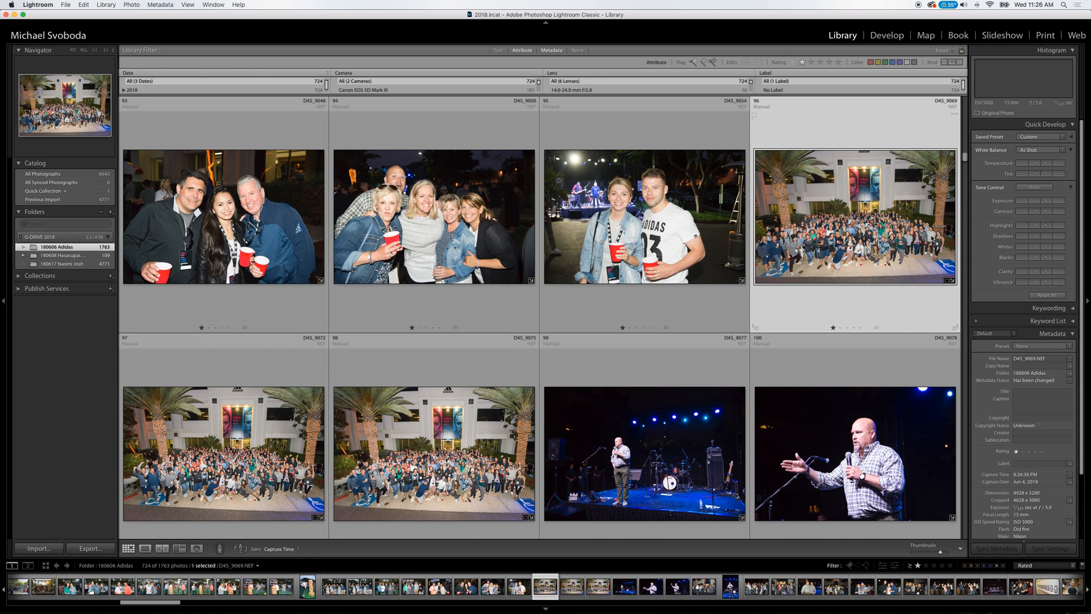
# Review the night stage, speaker and crowd photos from D4S_9078 to D4S_9114.
pyautogui.press('Down')
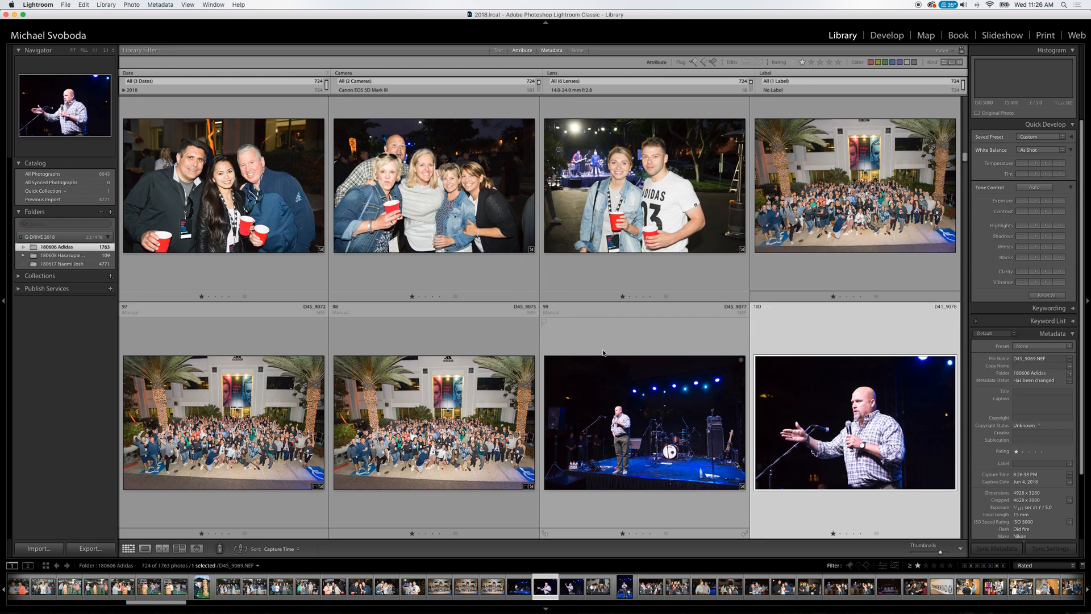
pyautogui.press('Down')
pyautogui.press('Down')
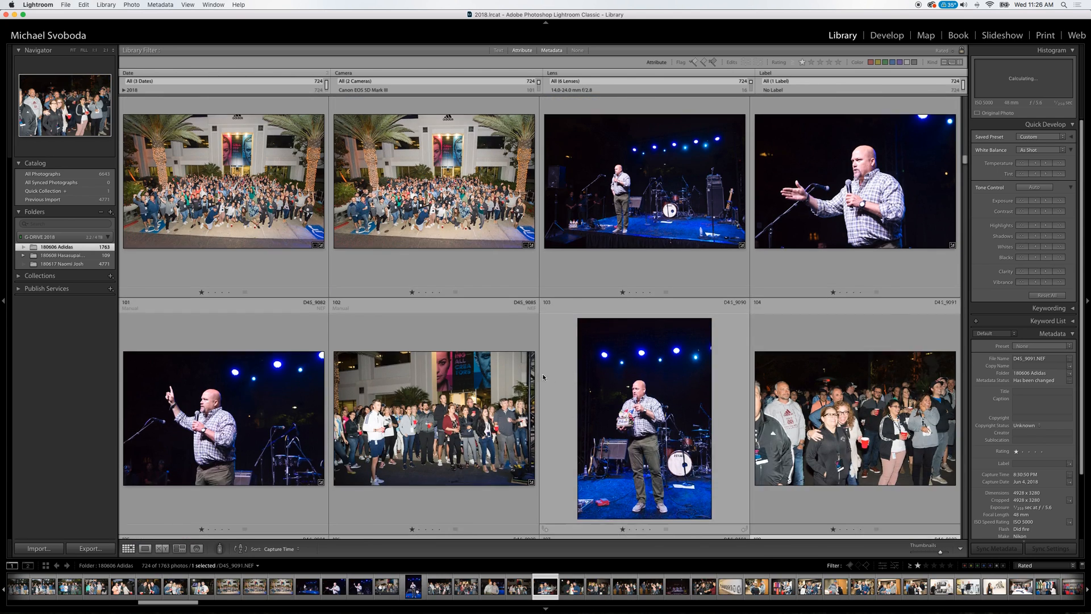
pyautogui.press('Down')
pyautogui.press('Left')
pyautogui.press('Down')
pyautogui.press('Left')
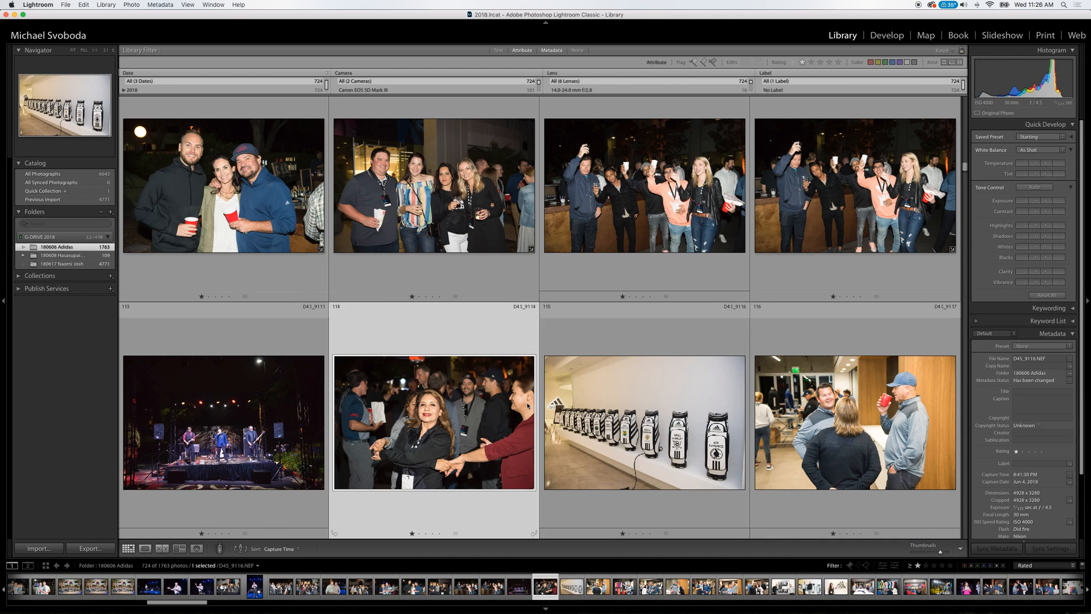
# Review the indoor showroom and evening party photos from golf bag photo D4S_9116 to D4S_9157.
pyautogui.click(688, 387)
pyautogui.press('Down')
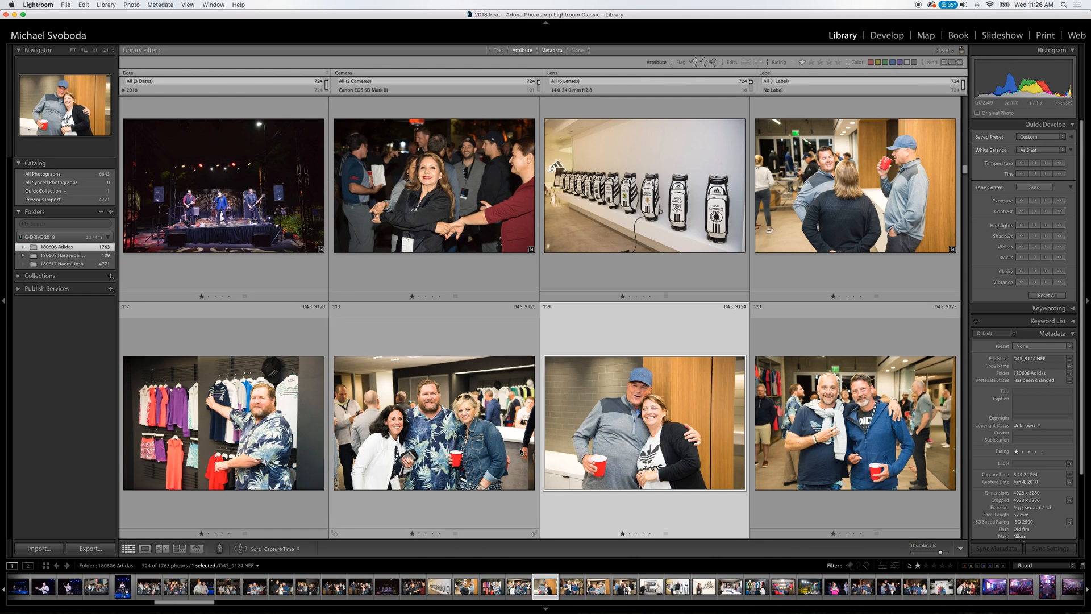
pyautogui.press('Down')
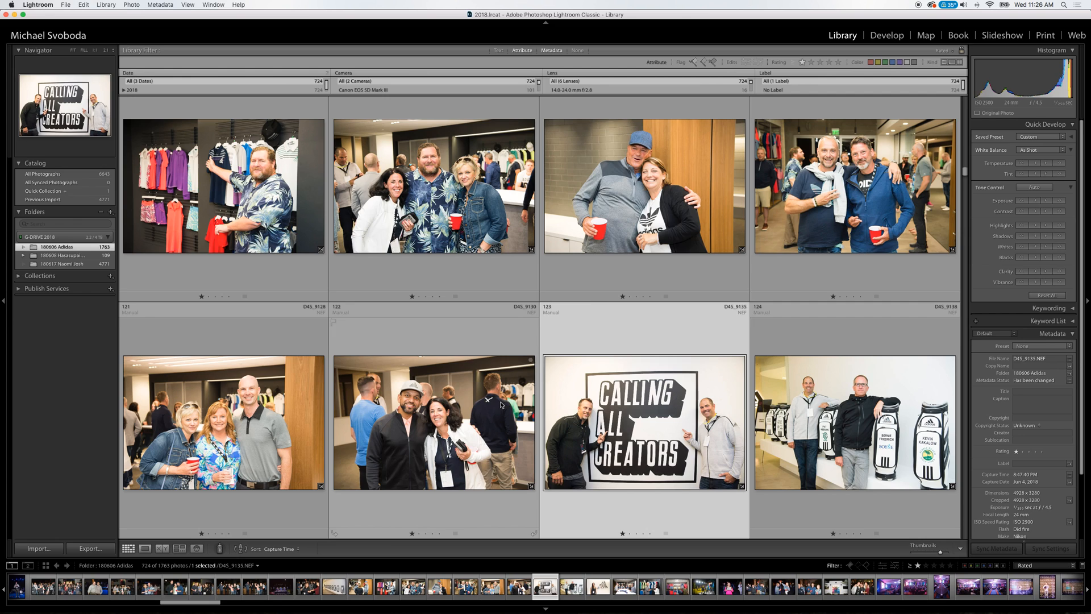
pyautogui.press('Down')
# Compare the tones of the purple-lit conference hall and keynote photos from D4S_9172 to D4S_9224.
pyautogui.press('Down')
pyautogui.press('Down')
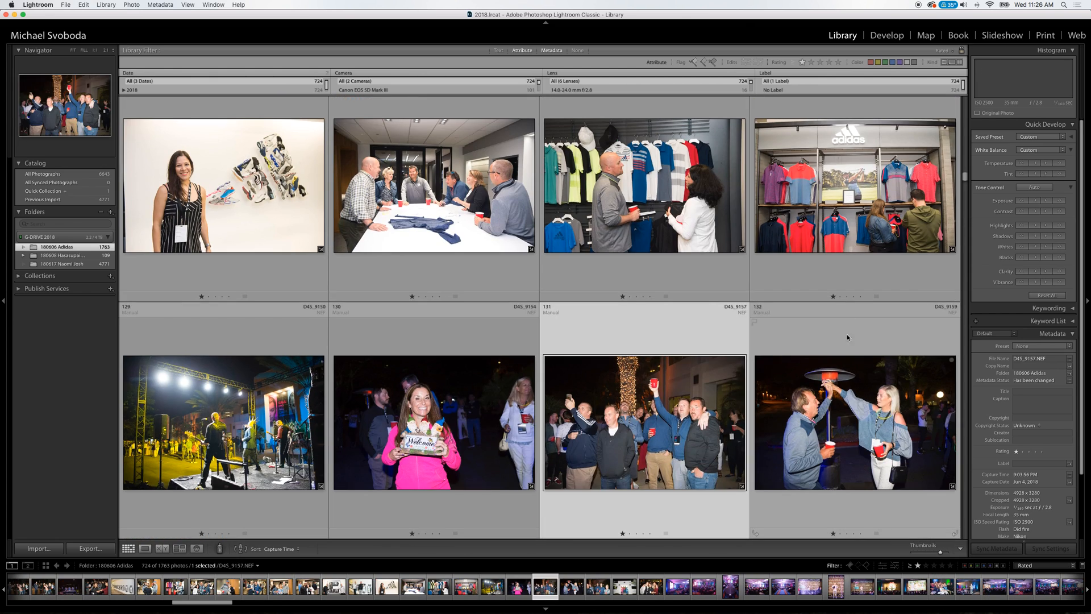
pyautogui.press('Down')
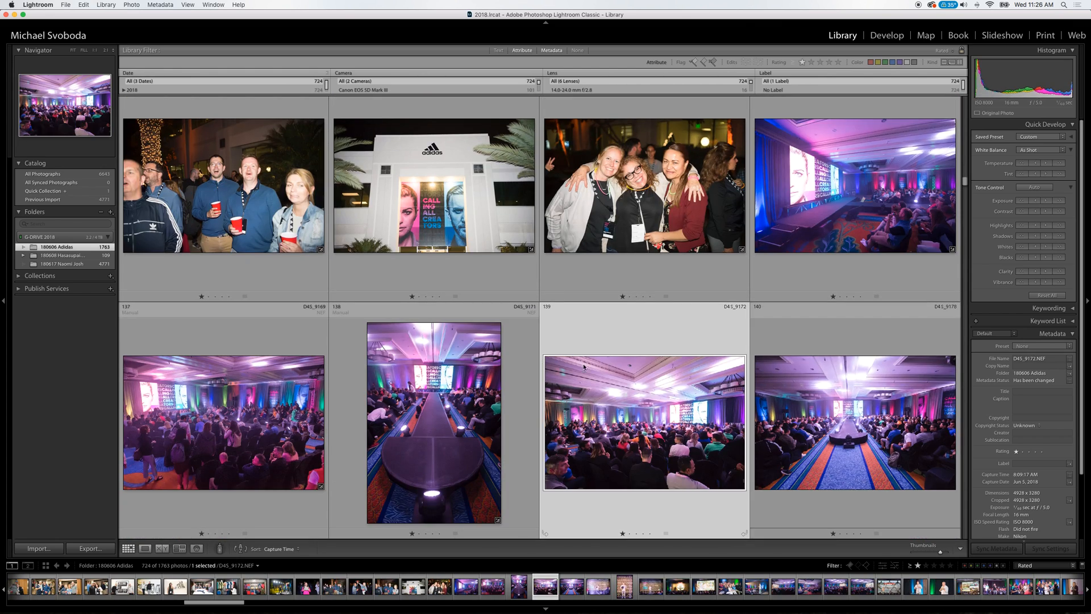
pyautogui.press('Down')
pyautogui.press('Down')
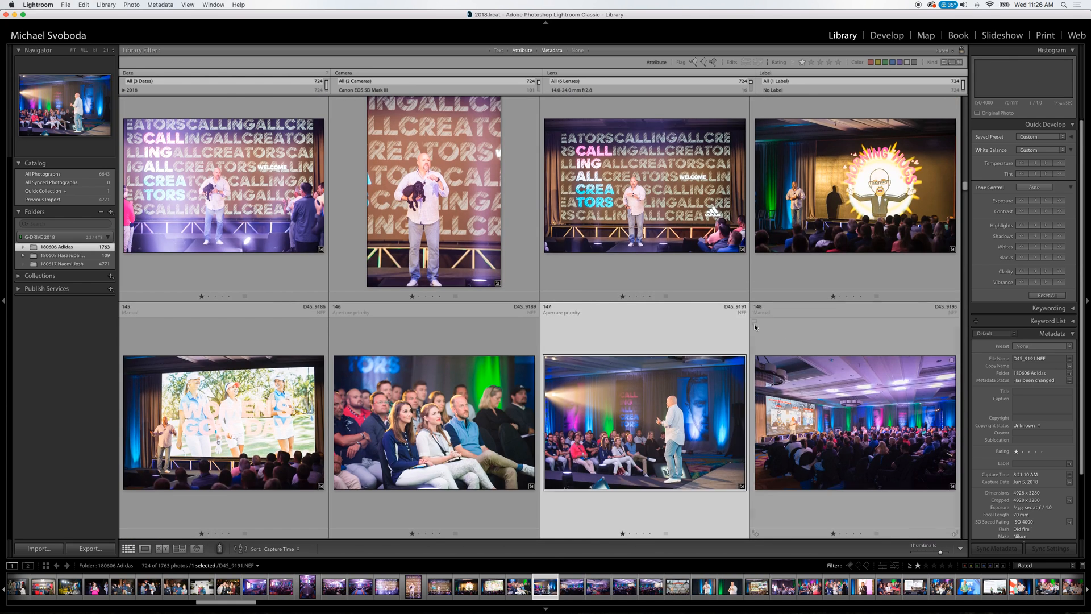
pyautogui.press('Down')
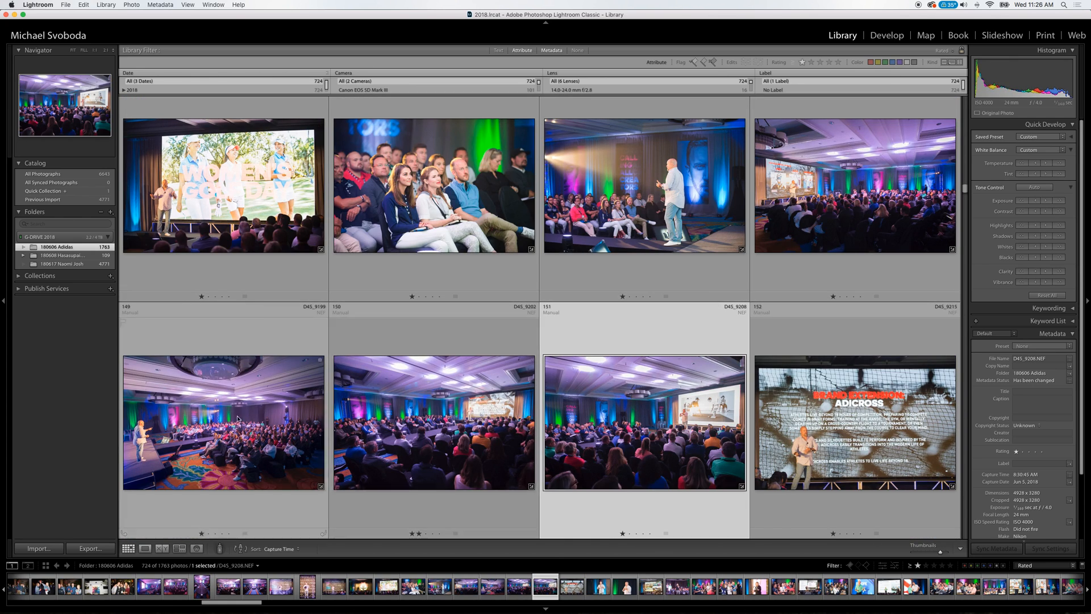
pyautogui.press('Down')
pyautogui.press('Down')
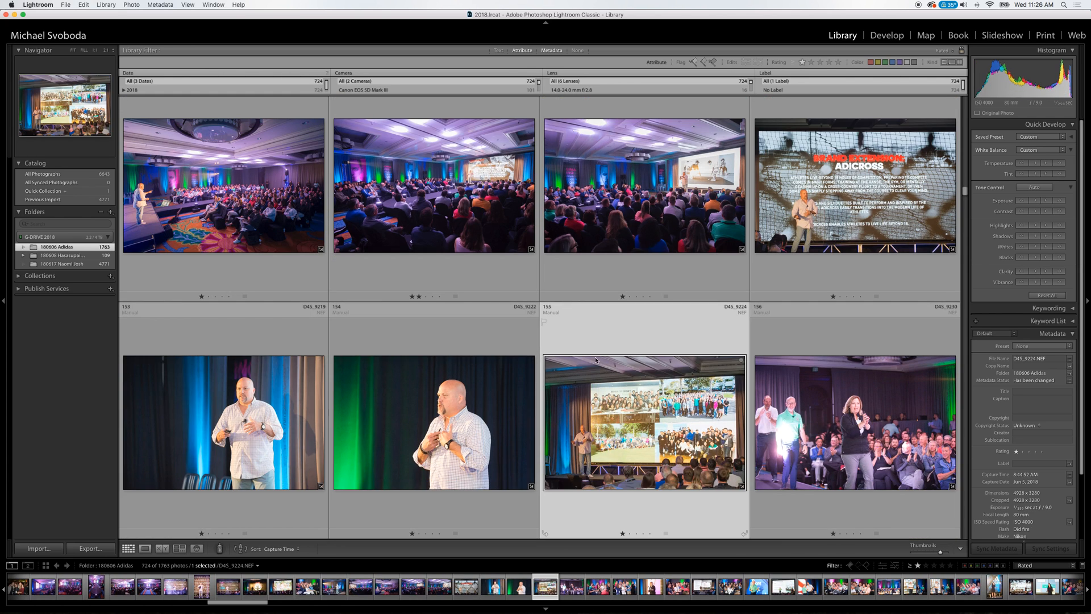
pyautogui.press('Up')
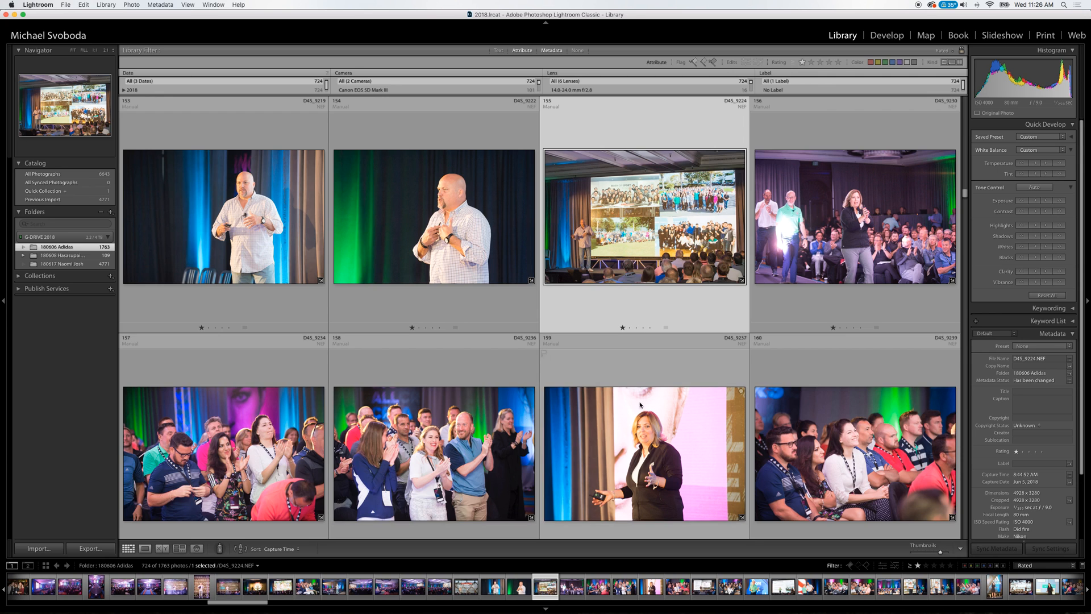
# Review the speaker, audience and networking photos from D4S_9237 to D4S_9301.
pyautogui.press('Down')
pyautogui.press('Down')
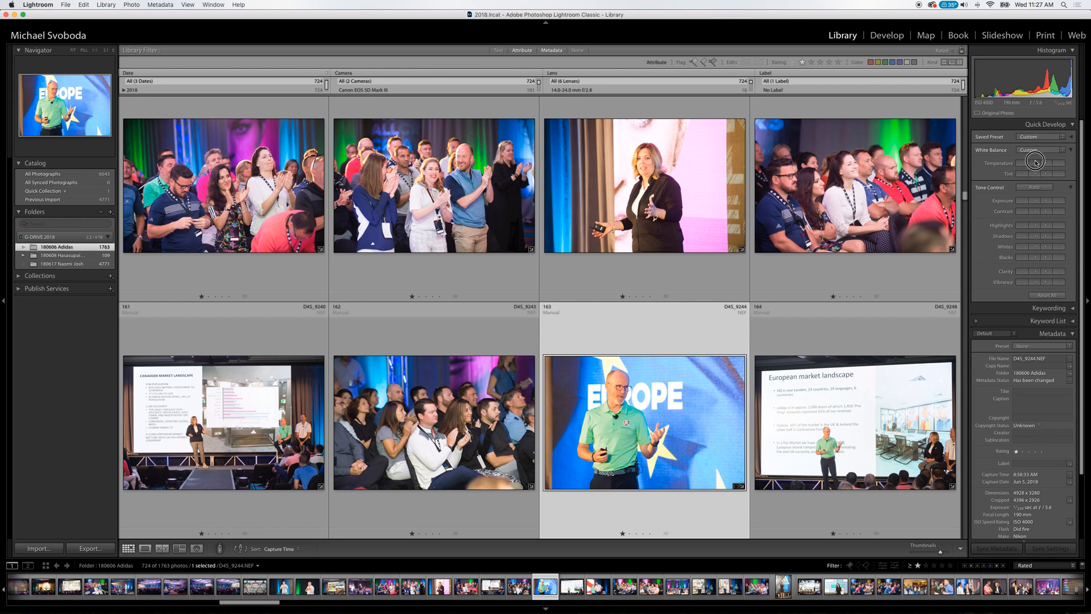
pyautogui.press('Down')
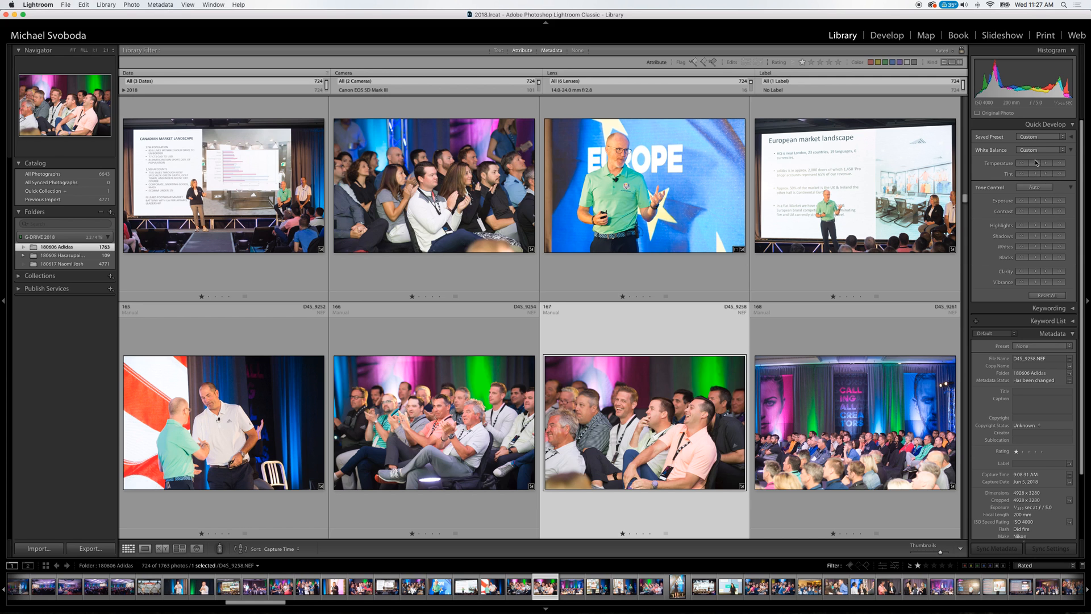
pyautogui.press('Right')
pyautogui.press('Down')
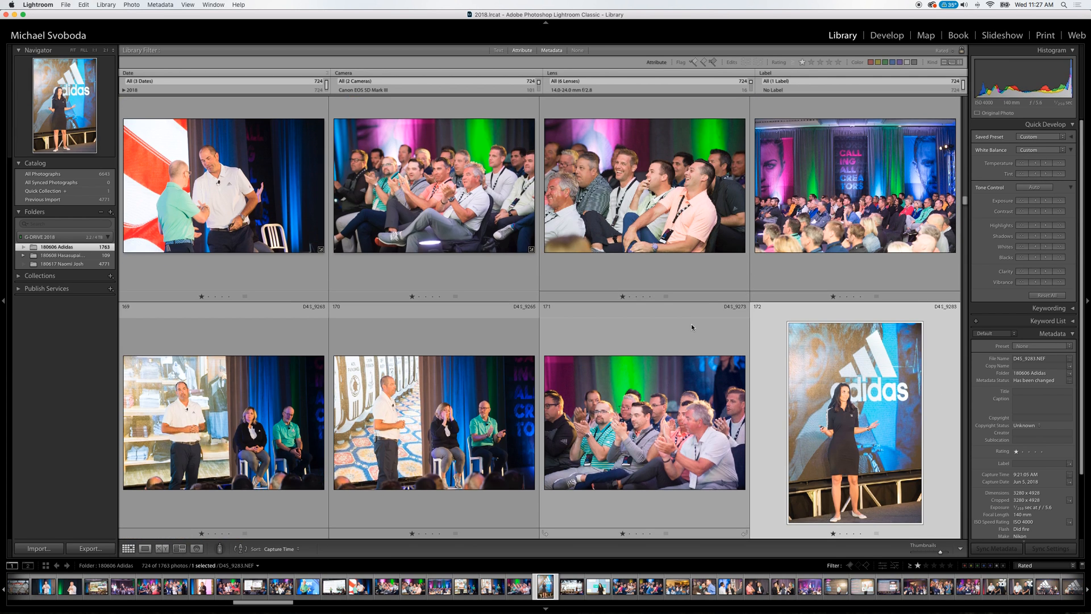
pyautogui.press('Left')
pyautogui.press('Down')
pyautogui.press('Down')
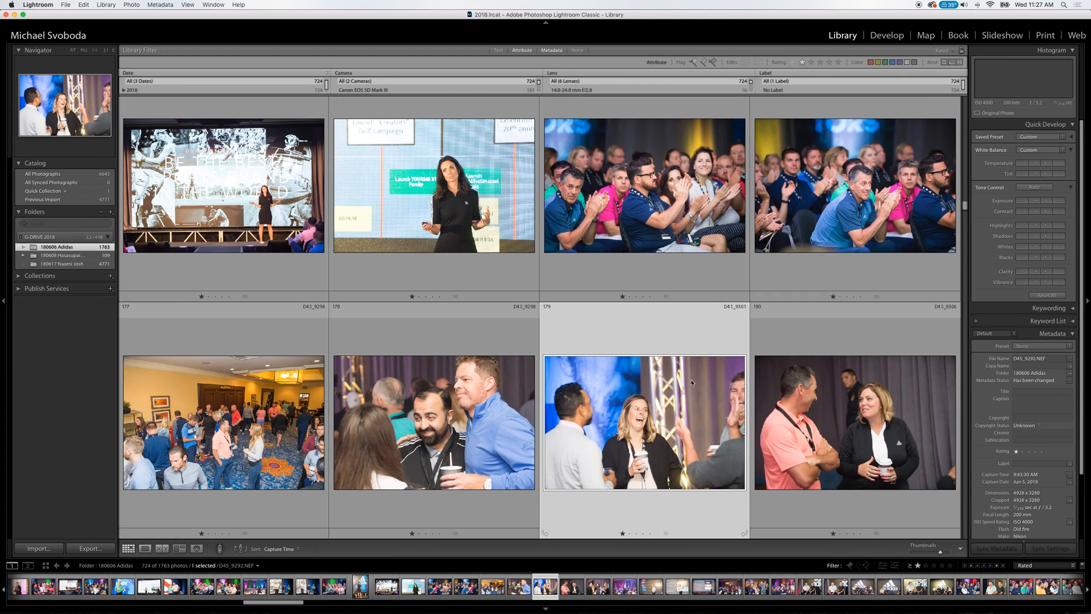
# Check the consistency of the sports marketing talk and adidas panel photos from D4S_9316 to D4S_9401.
pyautogui.press('Down')
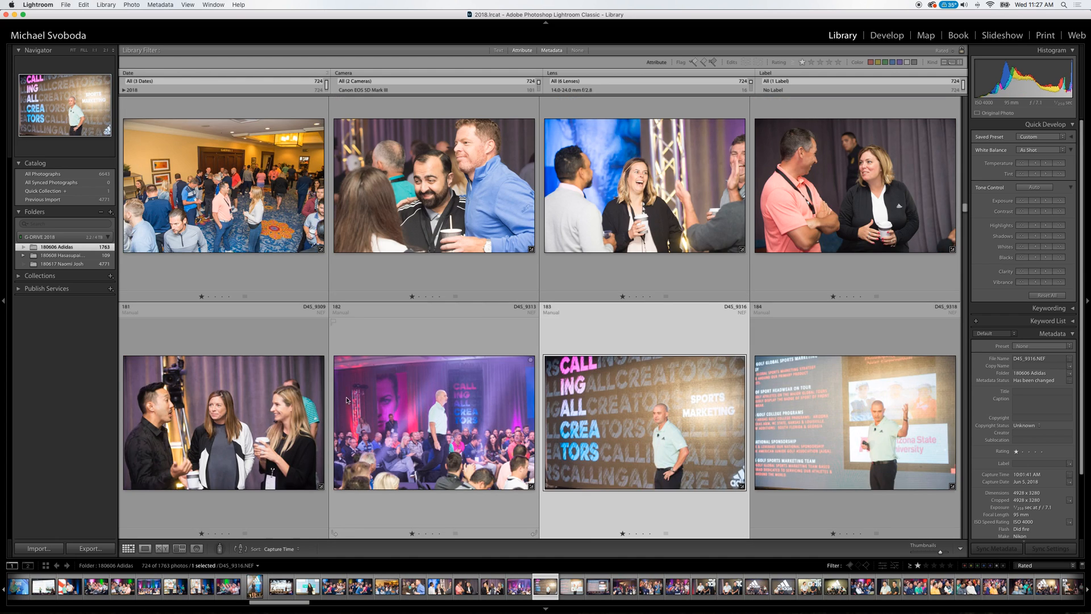
pyautogui.press('Down')
pyautogui.press('Down')
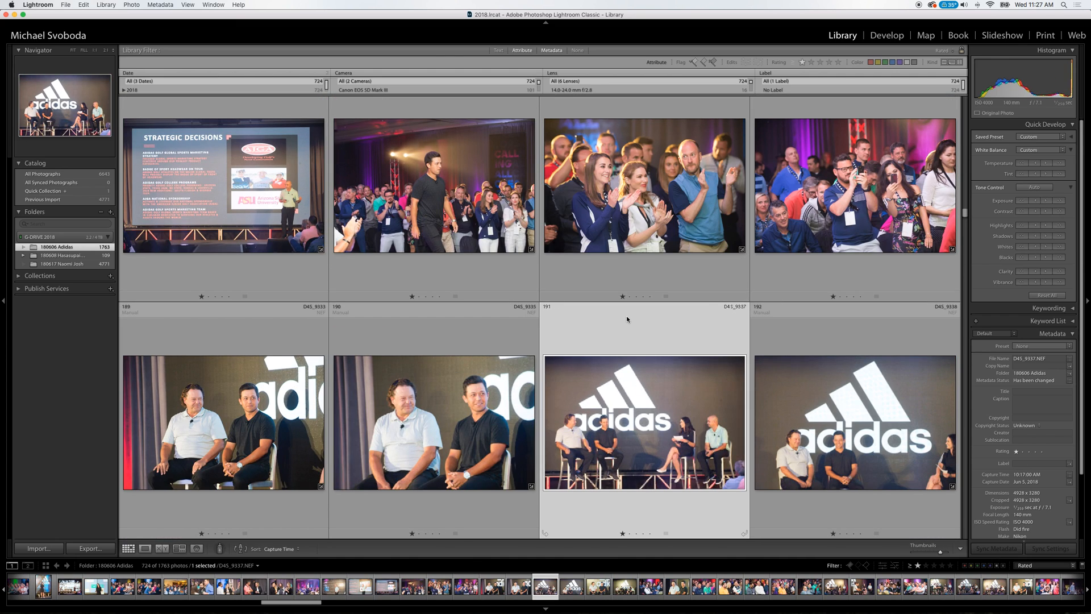
pyautogui.press('Down')
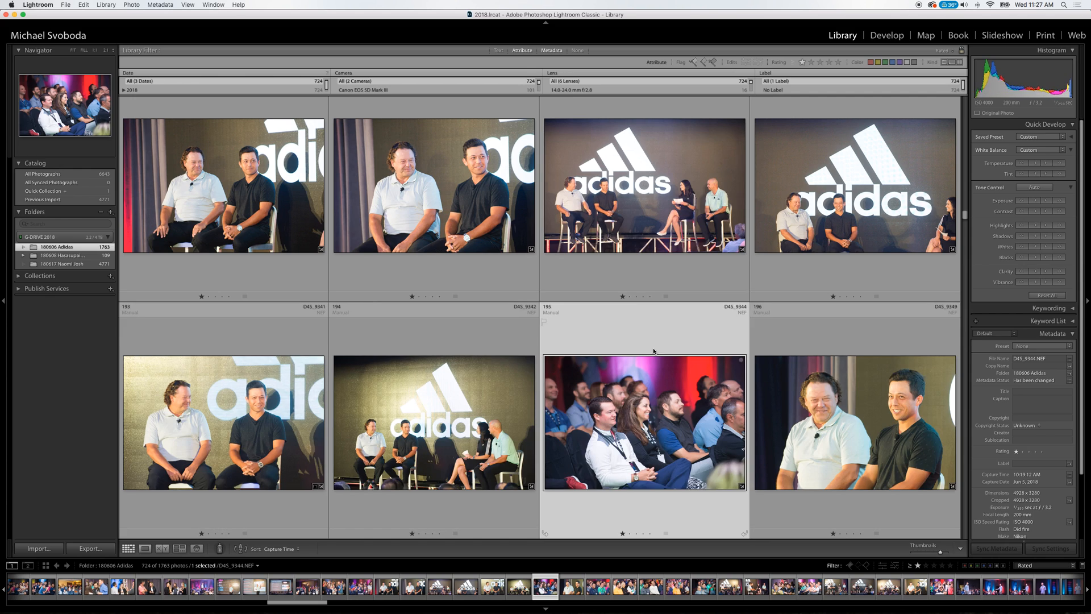
pyautogui.press('Down')
pyautogui.press('Down')
pyautogui.press('Down')
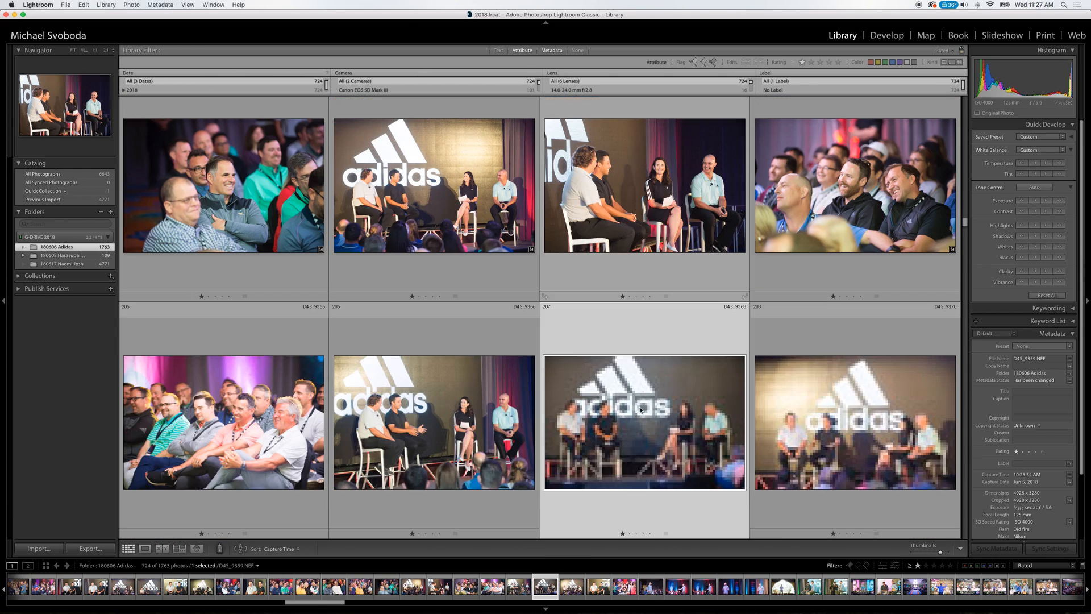
# Review the speaker photos up to D4S_9424 and select D4S_9419 and D4S_9422 together for comparison.
pyautogui.press('Down')
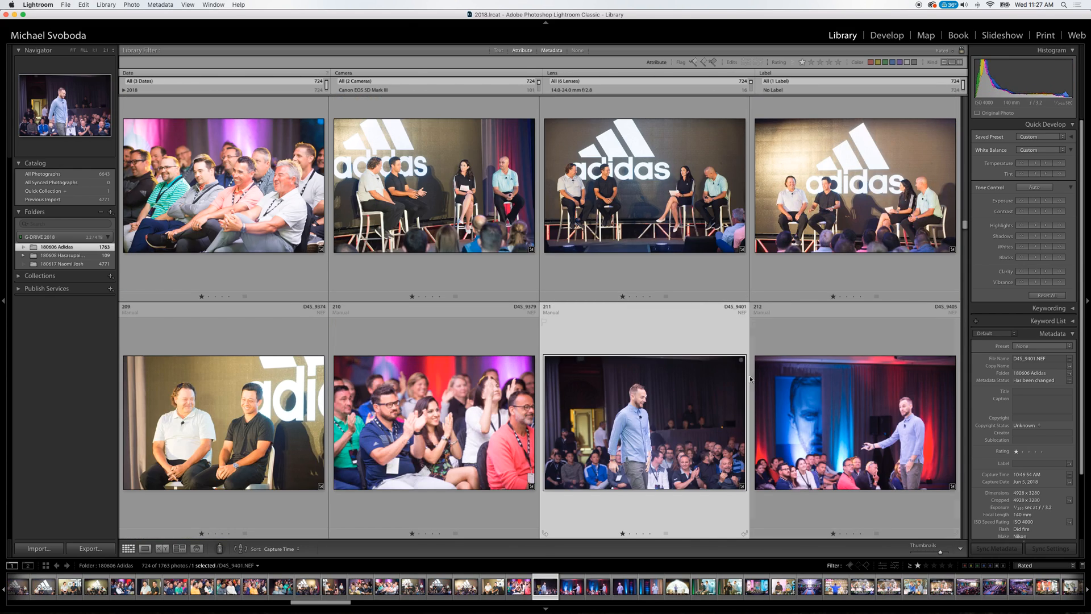
pyautogui.press('Down')
pyautogui.scroll(-2, 668, 436)
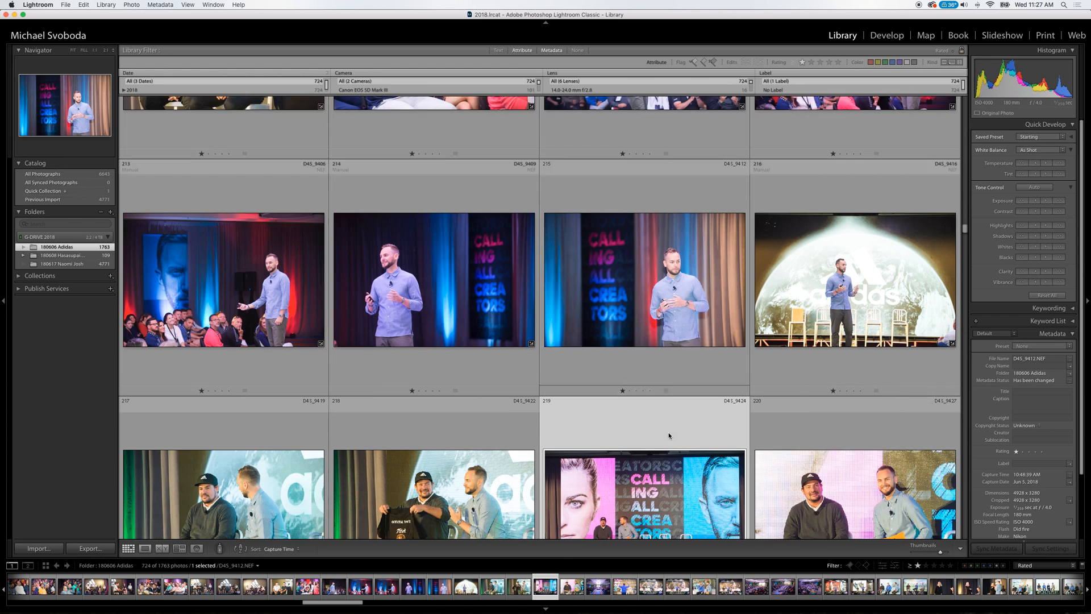
pyautogui.click(669, 436)
pyautogui.press('Left')
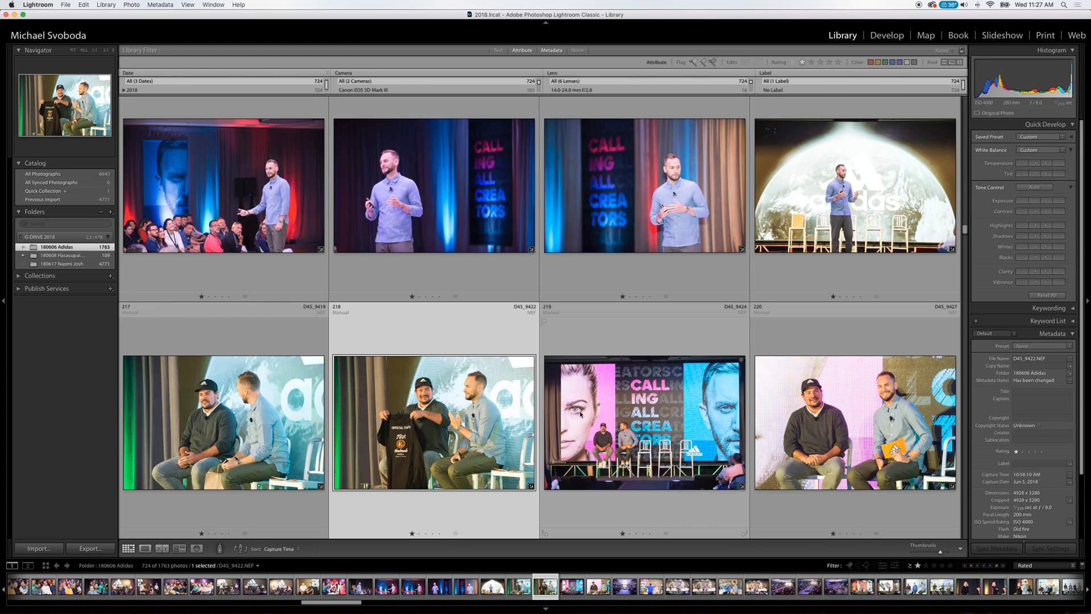
pyautogui.keyDown('super'); pyautogui.click(261, 420); pyautogui.keyUp('super')
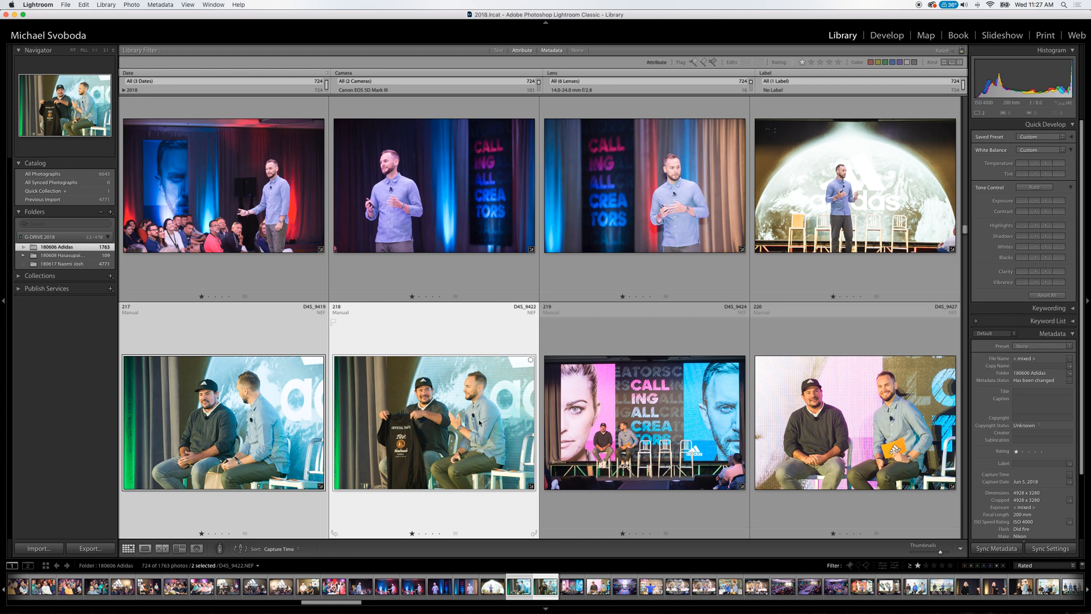
pyautogui.click(674, 395)
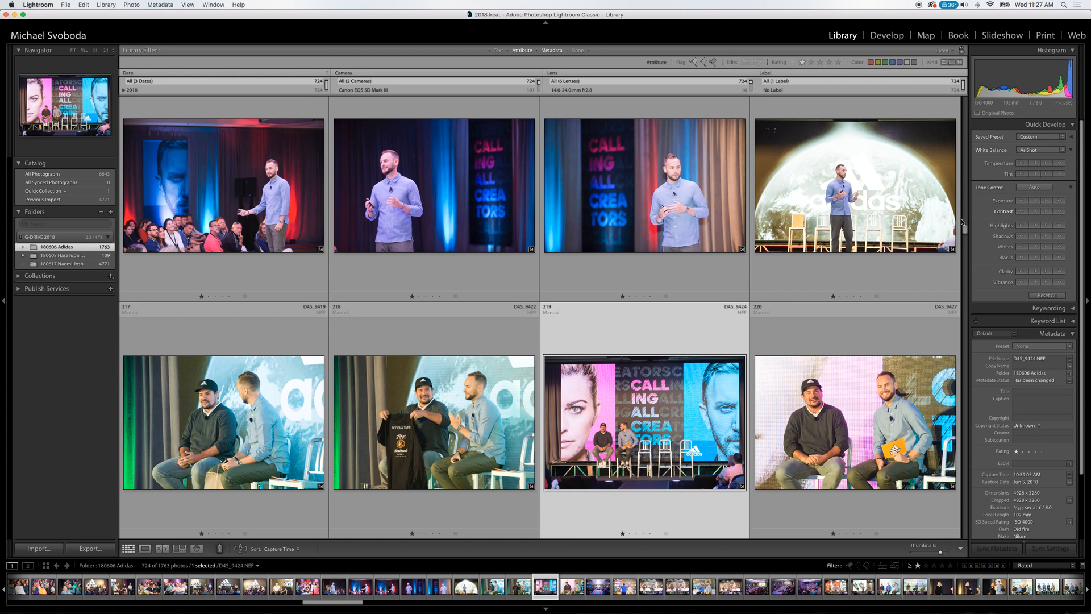
# Review the footwear and apparel presentation photos from D4S_9439 to D4S_9503.
pyautogui.press('Down')
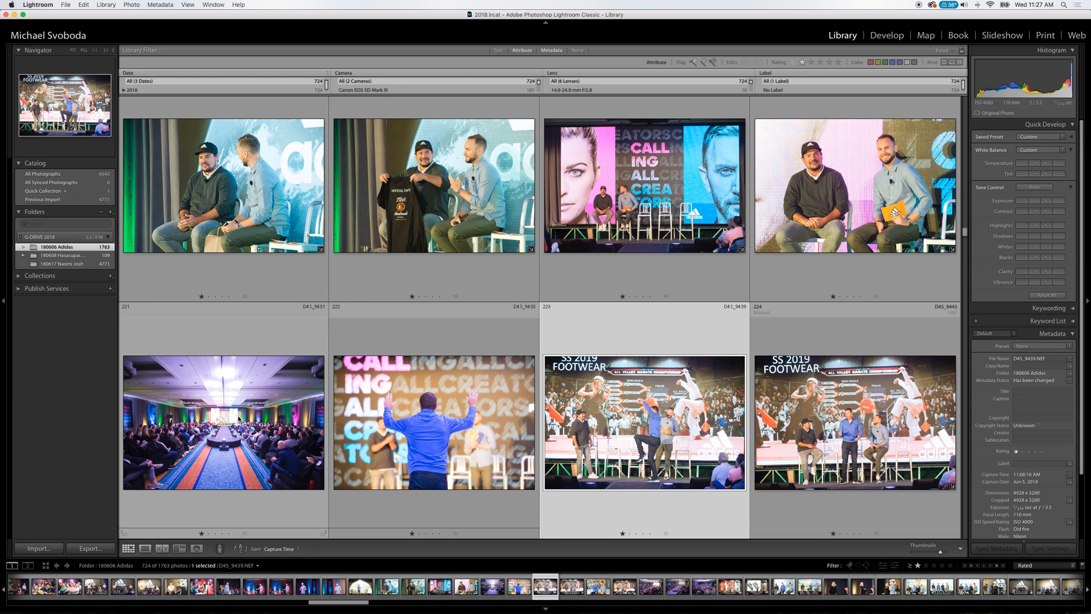
pyautogui.press('Down')
pyautogui.press('Down')
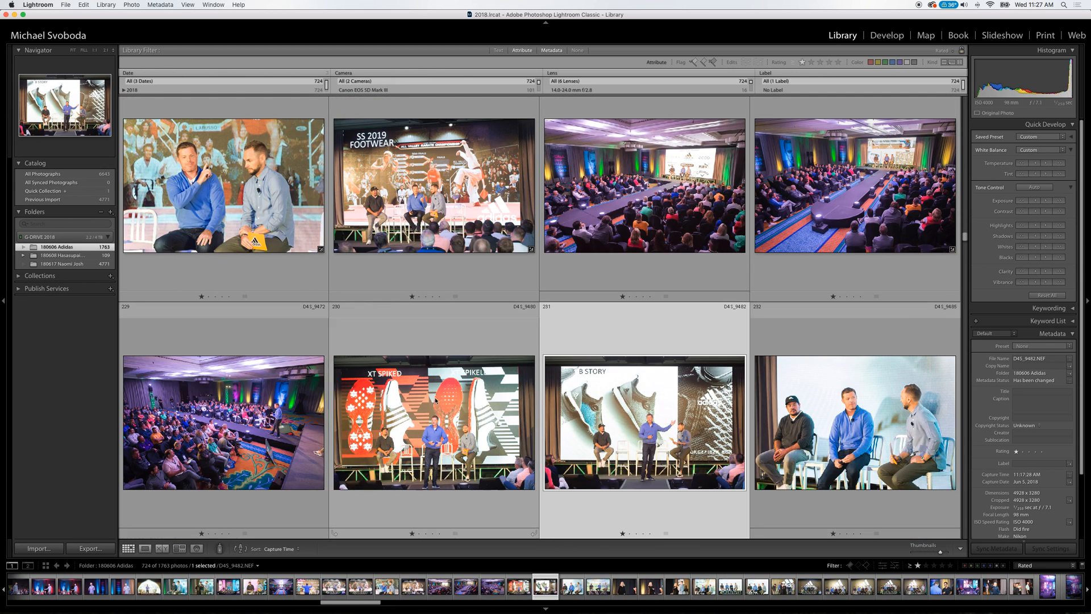
pyautogui.press('Down')
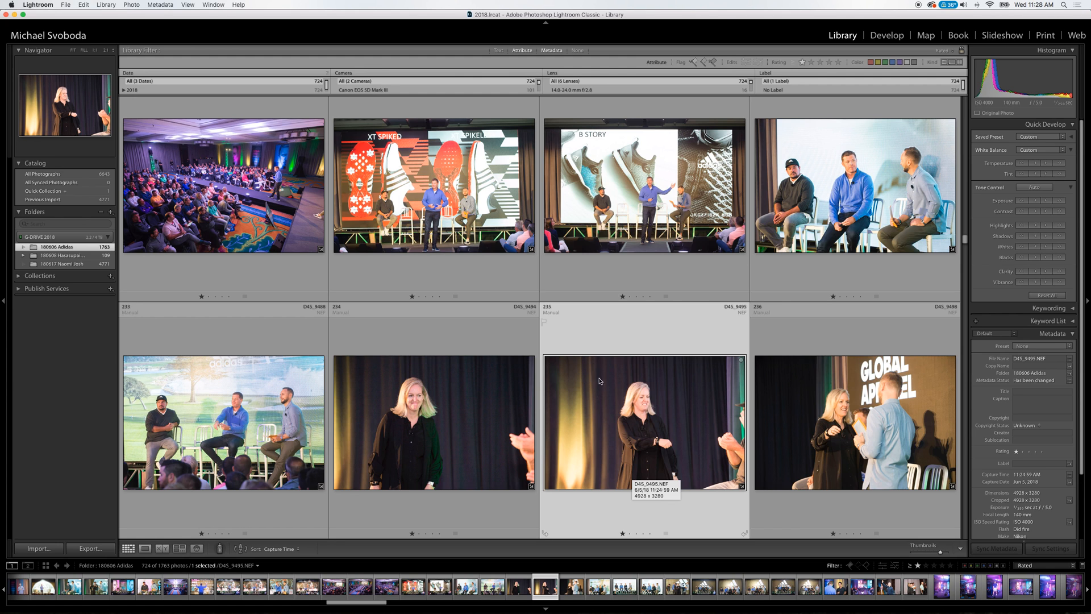
pyautogui.press('Down')
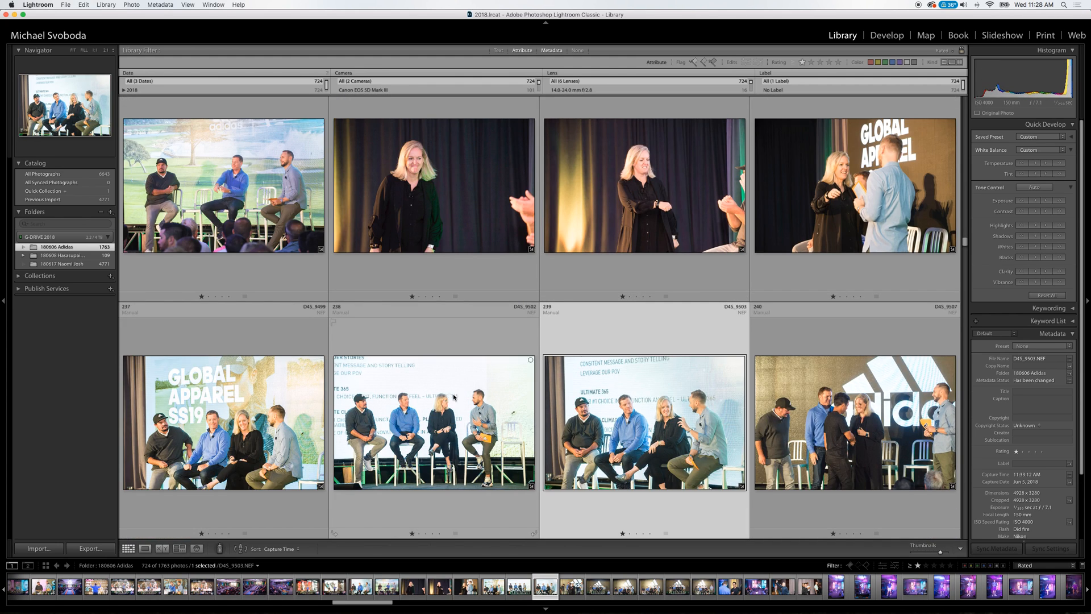
# Select the three seated panel photos D4S_9499, D4S_9502 and D4S_9503 and lower their exposure slightly.
pyautogui.press('Left')
pyautogui.press('Left')
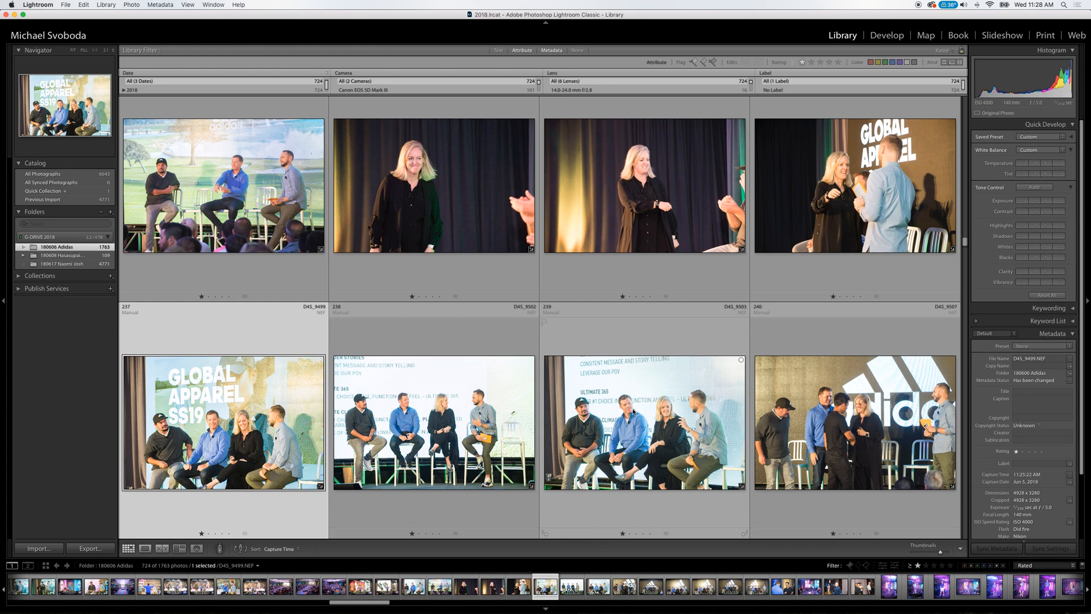
pyautogui.keyDown('shift'); pyautogui.click(632, 412); pyautogui.keyUp('shift')
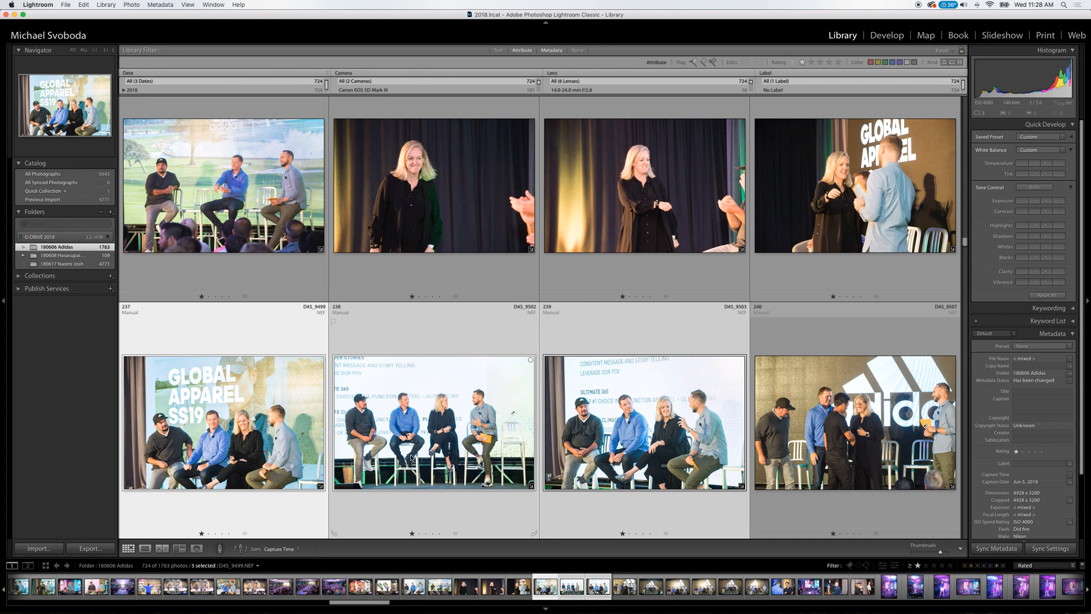
pyautogui.click(1035, 201)
# Review the adidas panel and purple-lit runway photos from D4S_9507 to D4S_9587.
pyautogui.click(834, 392)
pyautogui.scroll(-2, 834, 392)
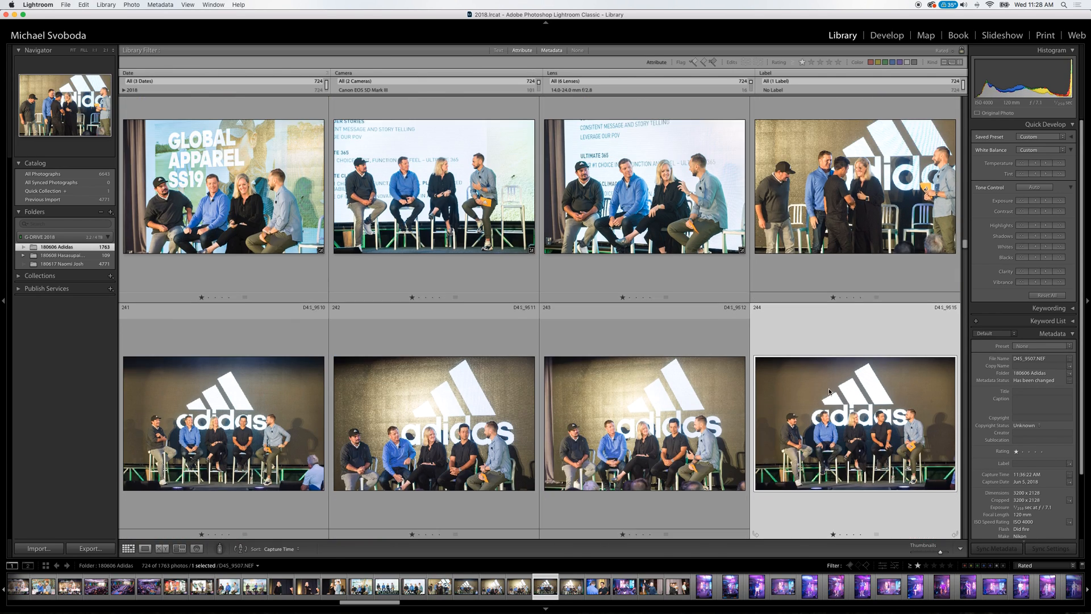
pyautogui.press('Down')
pyautogui.press('Down')
pyautogui.press('Down')
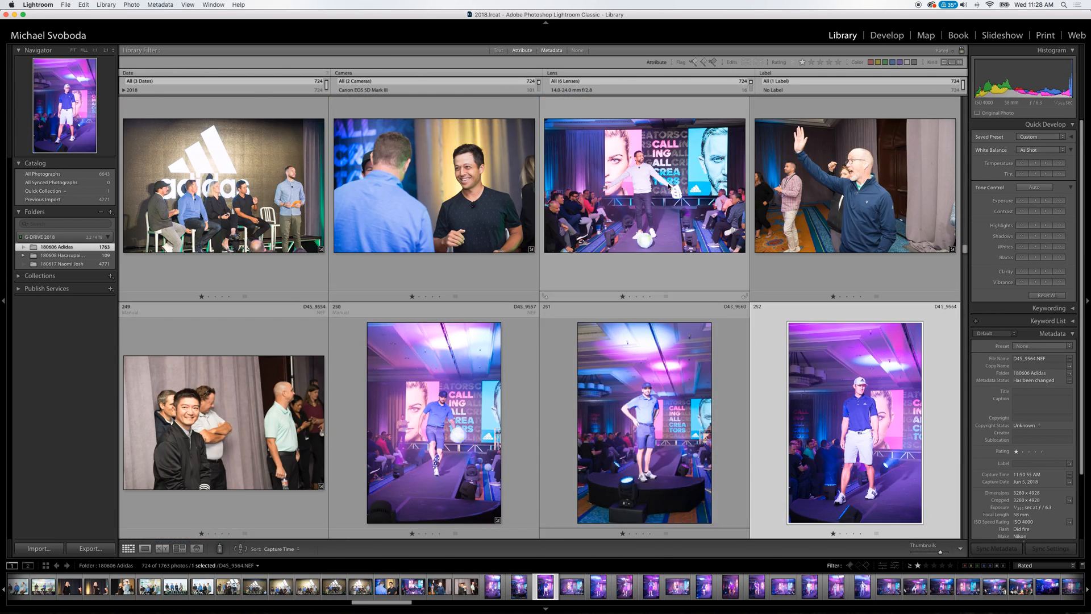
pyautogui.press('Down')
pyautogui.press('Down')
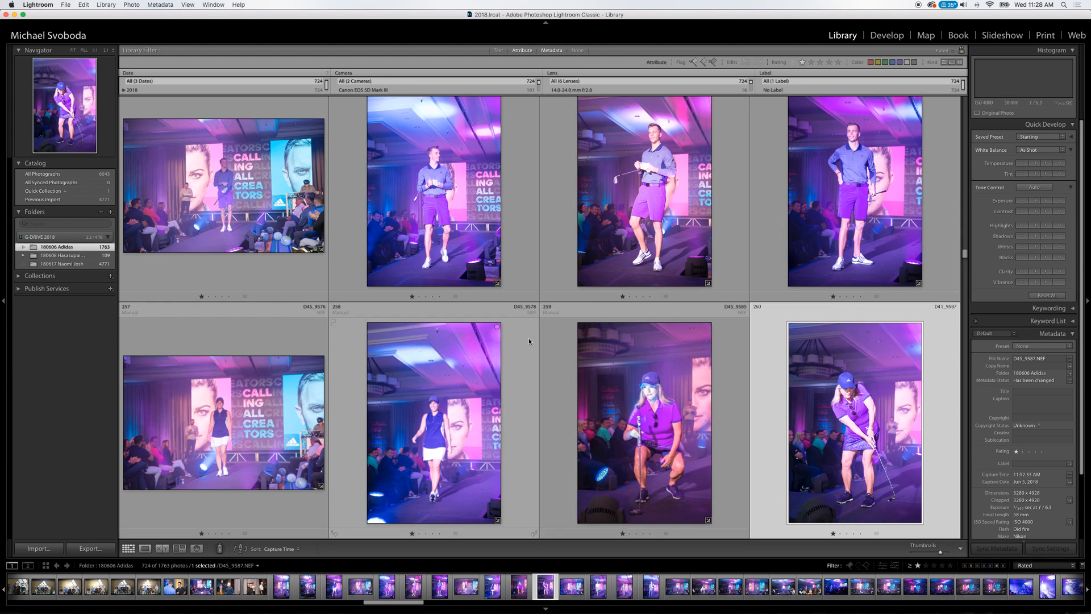
# Compare the runway portraits around D4S_9585 and continue the review to D4S_9609.
pyautogui.press('Up')
pyautogui.press('Down')
pyautogui.press('Left')
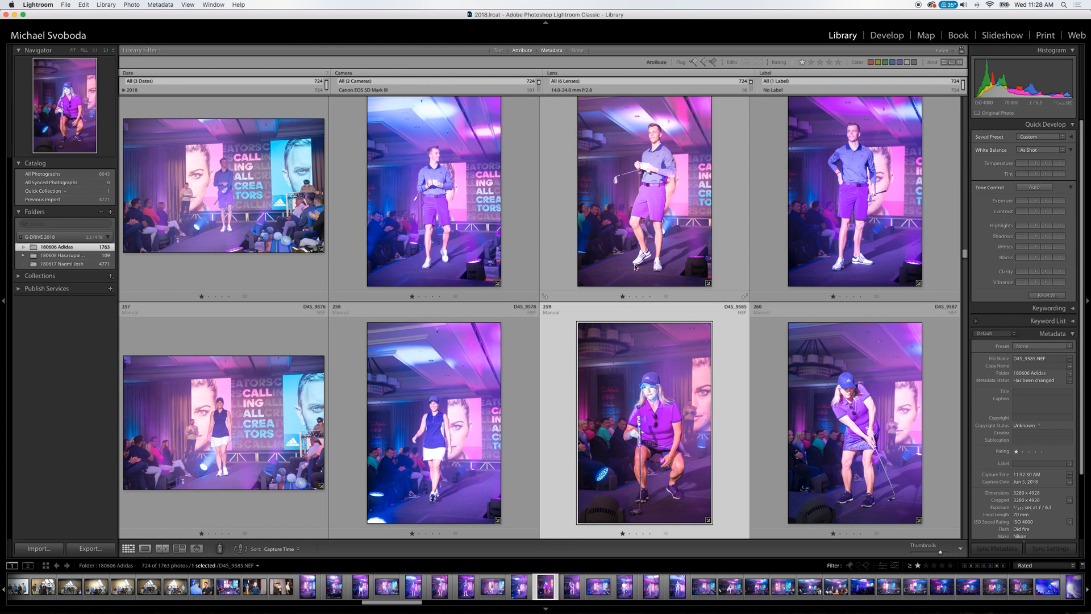
pyautogui.press('Down')
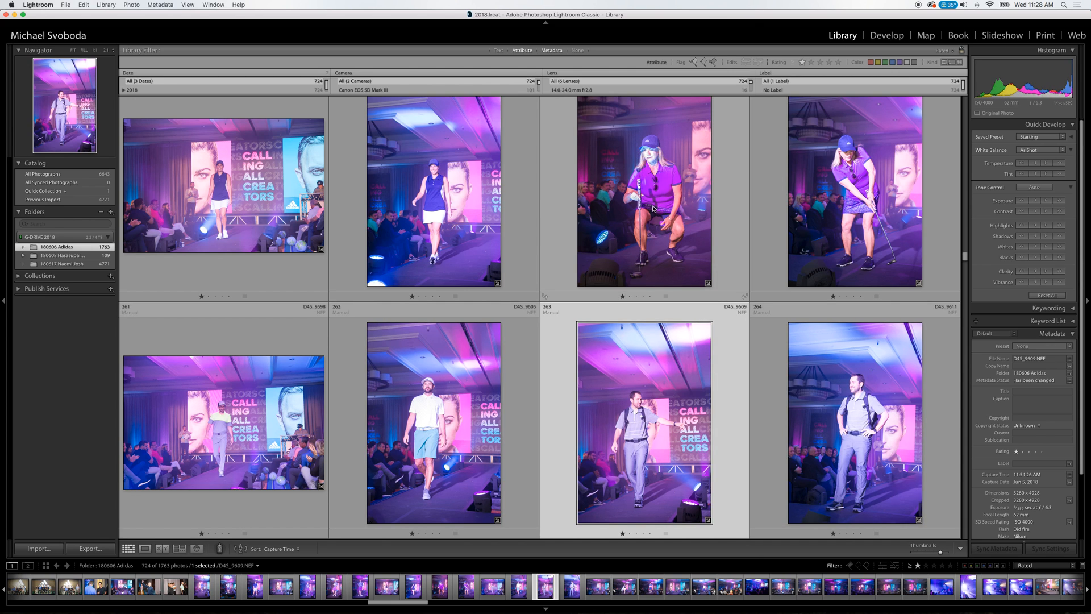
# Review the runway photos from D4S_9609 to D4S_9663.
pyautogui.press('Up')
pyautogui.press('Down')
pyautogui.press('Down')
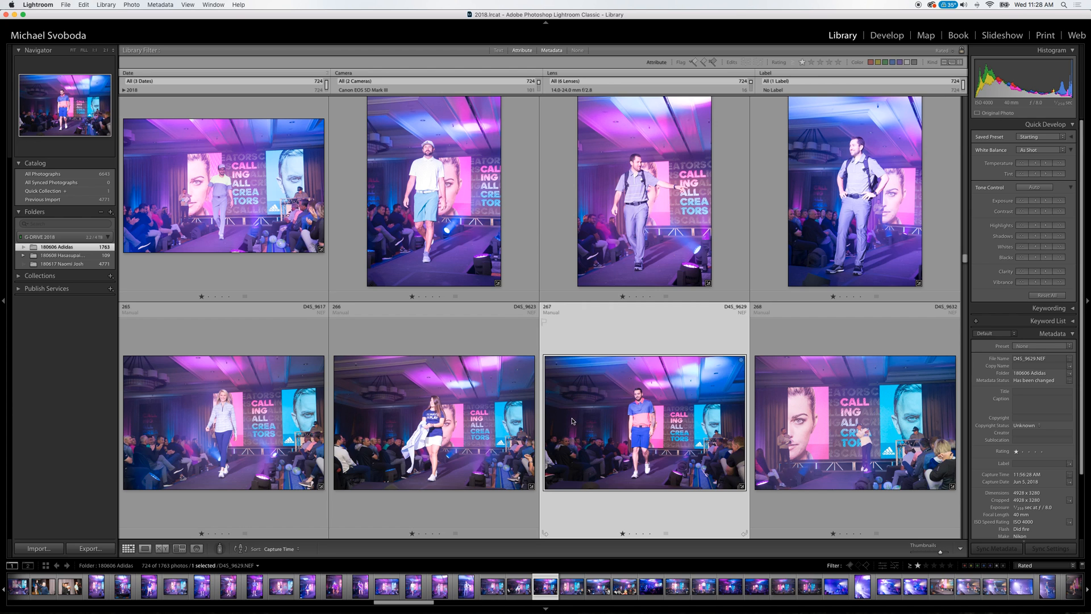
pyautogui.press('Left')
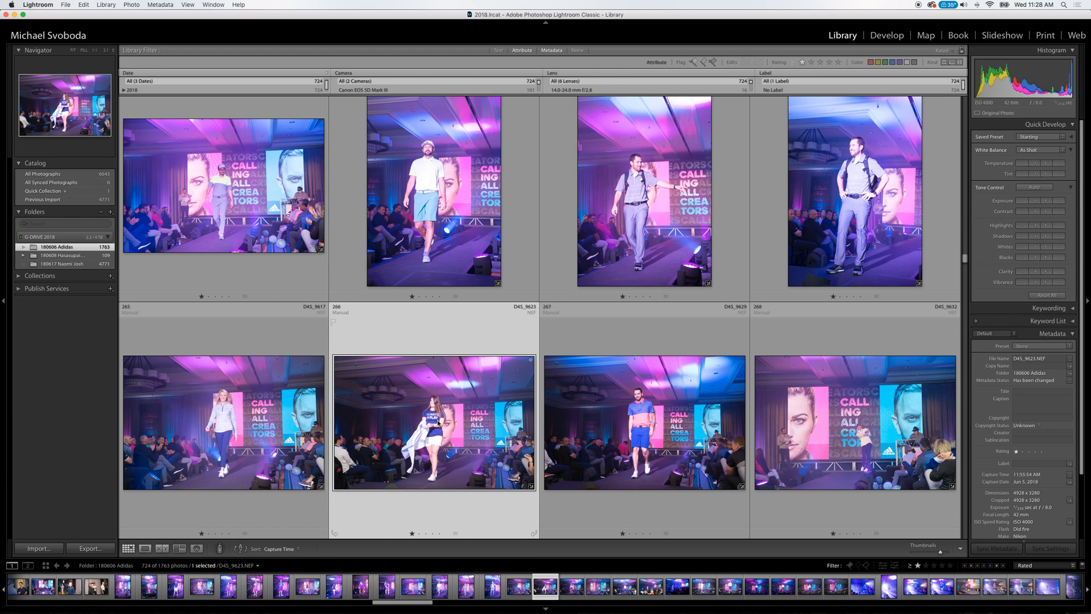
pyautogui.press('Down')
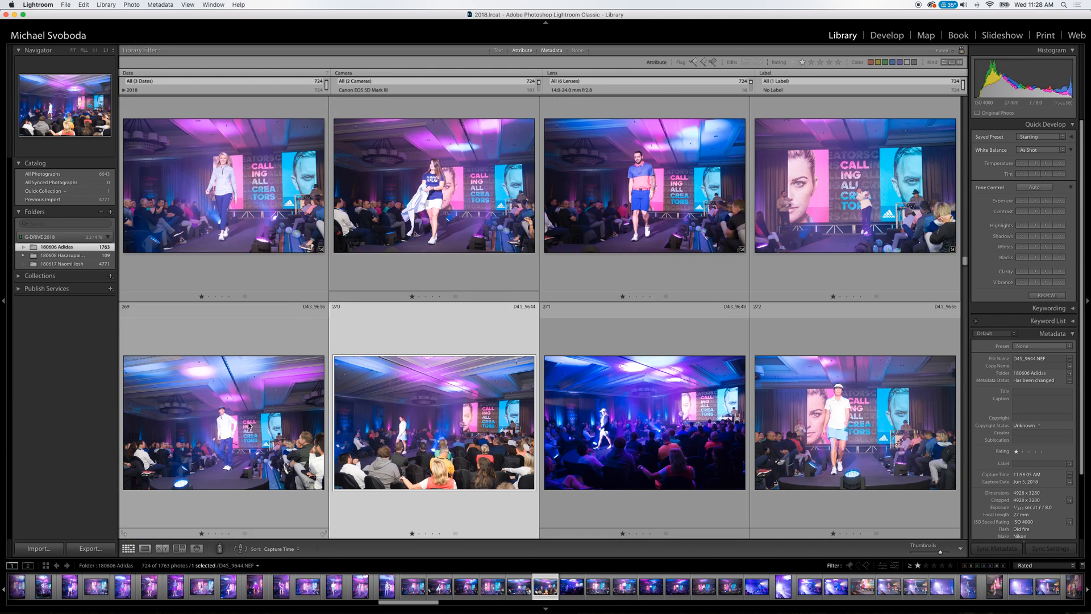
pyautogui.press('Down')
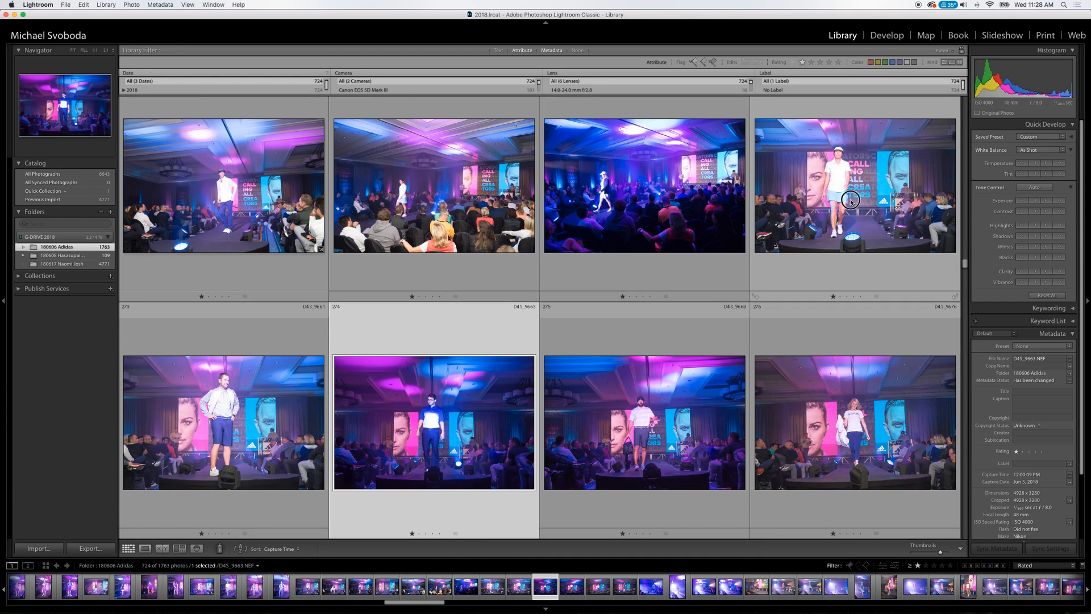
# Compare the tones of the individual runway photos D4S_9655, D4S_9661, D4S_9680, D4S_9663 and D4S_9668.
pyautogui.click(848, 199)
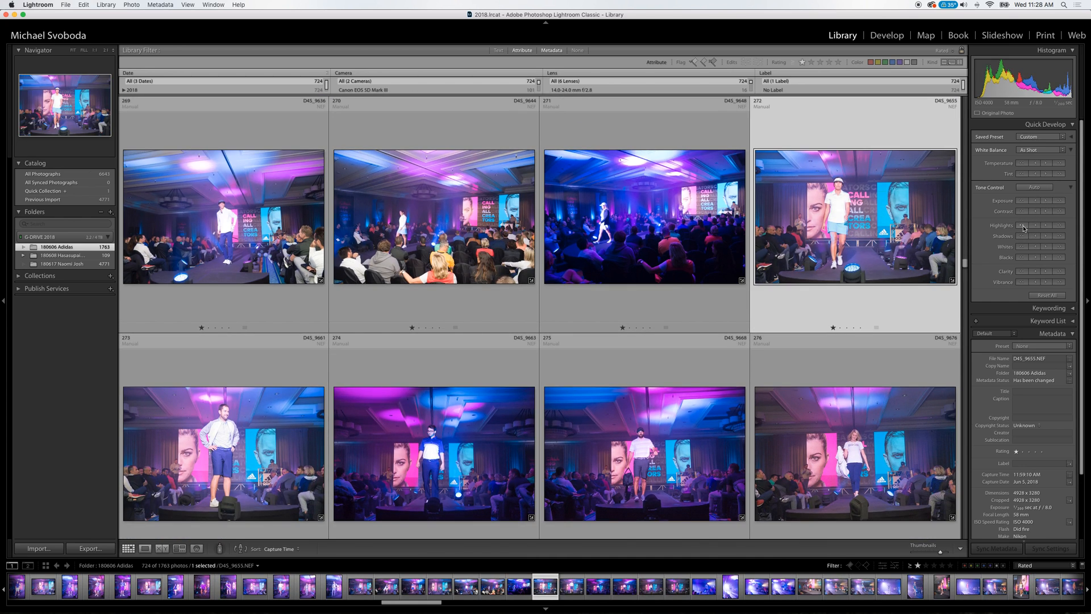
pyautogui.press('Down')
pyautogui.press('Left')
pyautogui.press('Left')
pyautogui.press('Left')
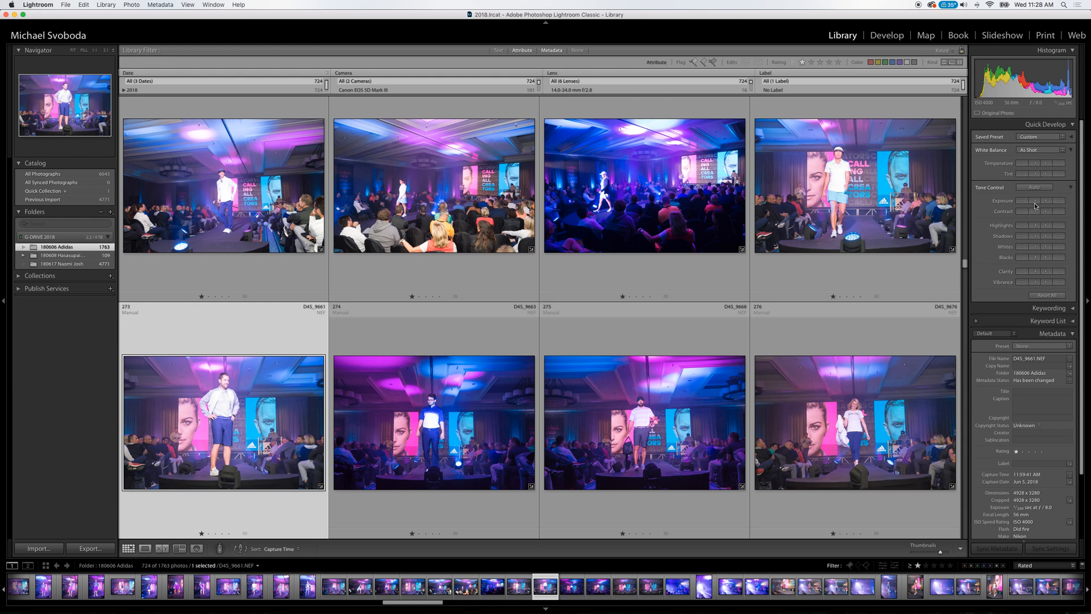
pyautogui.press('Down')
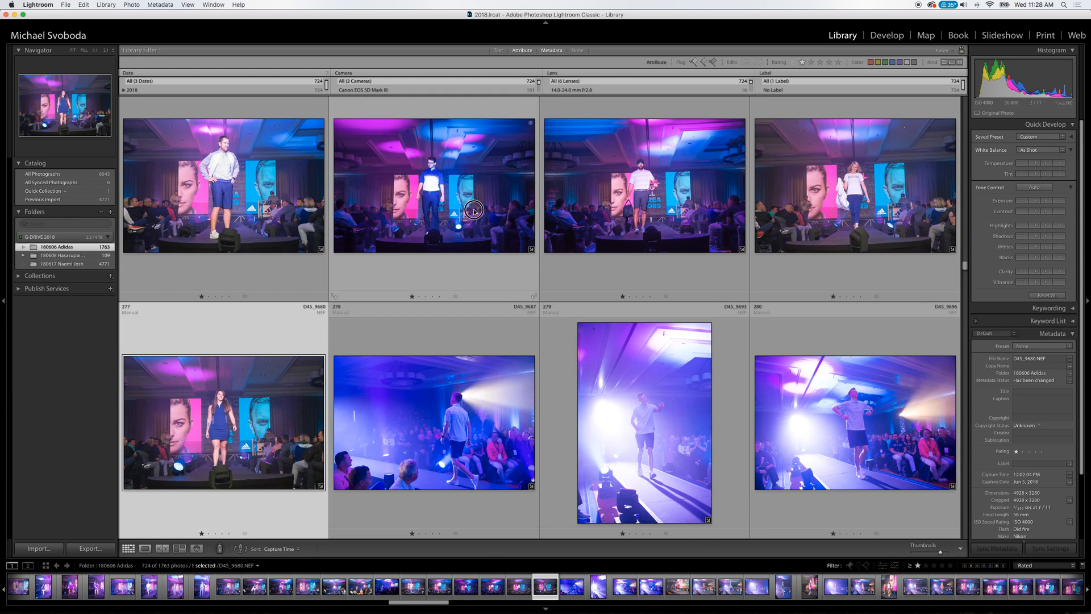
pyautogui.click(472, 211)
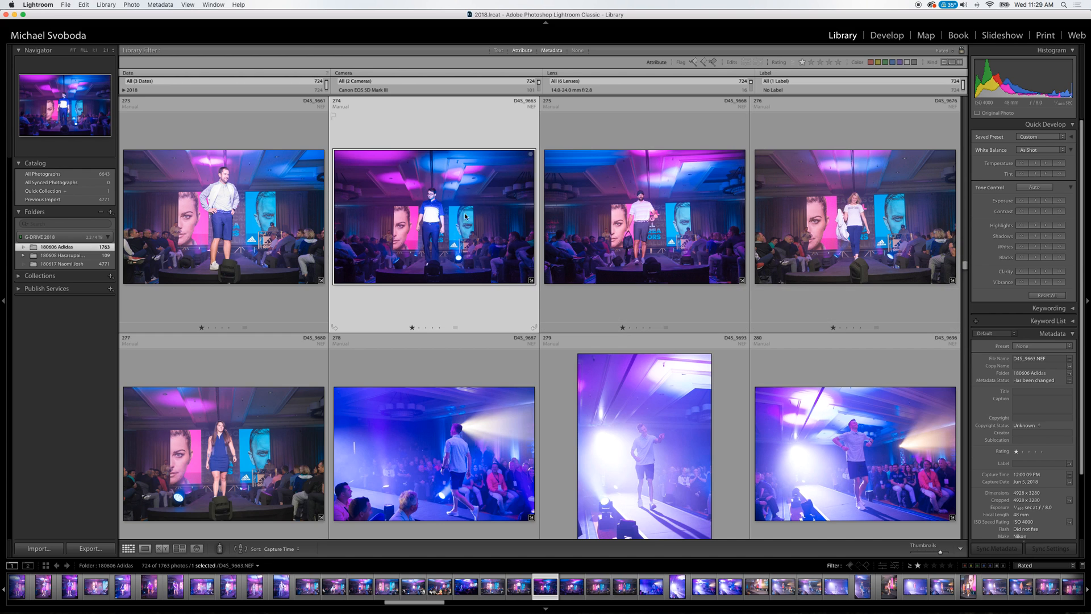
pyautogui.click(617, 236)
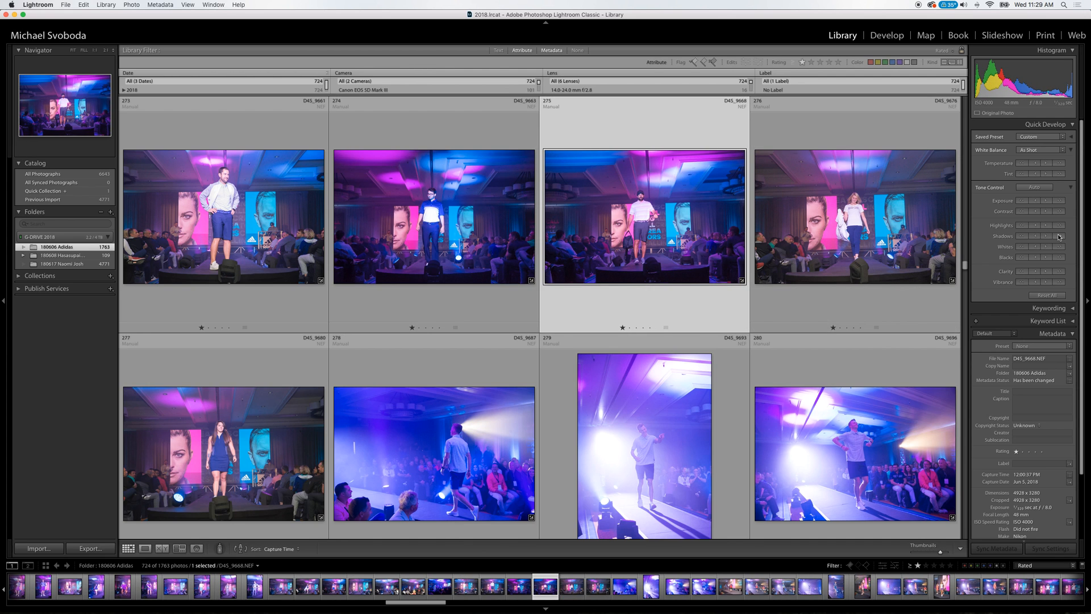
# Review the backlit and youth runway photos from D4S_9687 to D4S_9735.
pyautogui.press('Down')
pyautogui.press('Left')
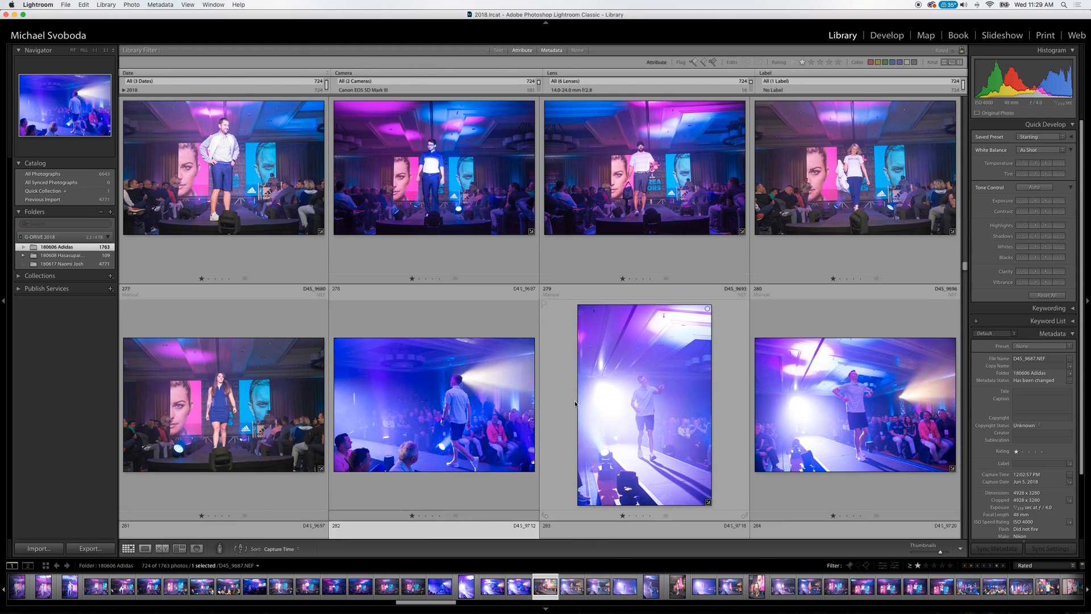
pyautogui.press('Down')
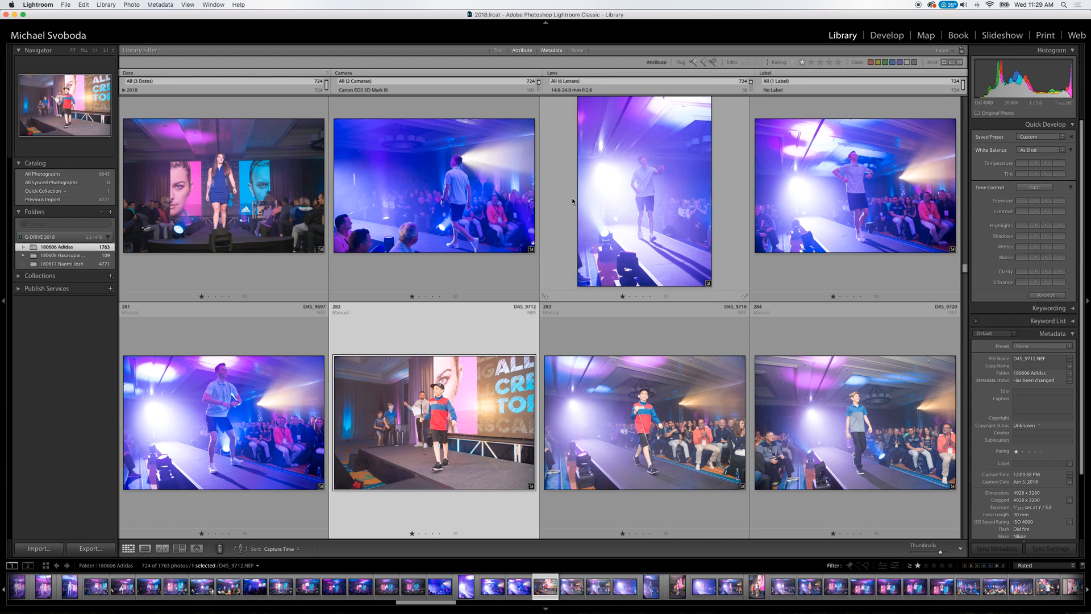
pyautogui.press('Right')
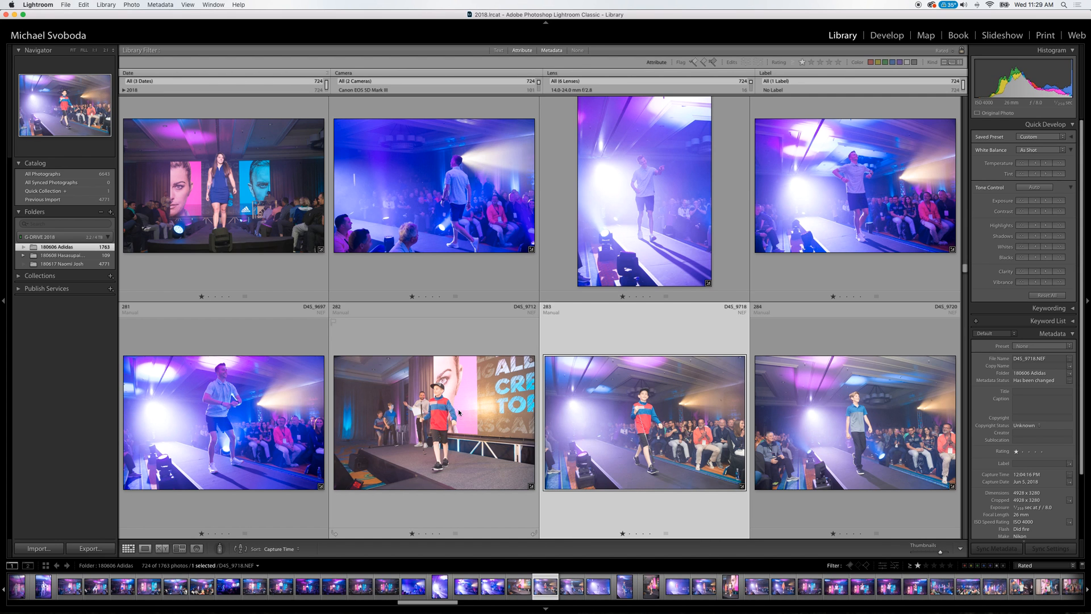
pyautogui.press('Right')
pyautogui.press('Right')
pyautogui.press('Right')
pyautogui.press('Right')
pyautogui.press('Right')
pyautogui.press('Right')
pyautogui.press('Right')
pyautogui.press('Right')
pyautogui.press('Right')
pyautogui.press('Right')
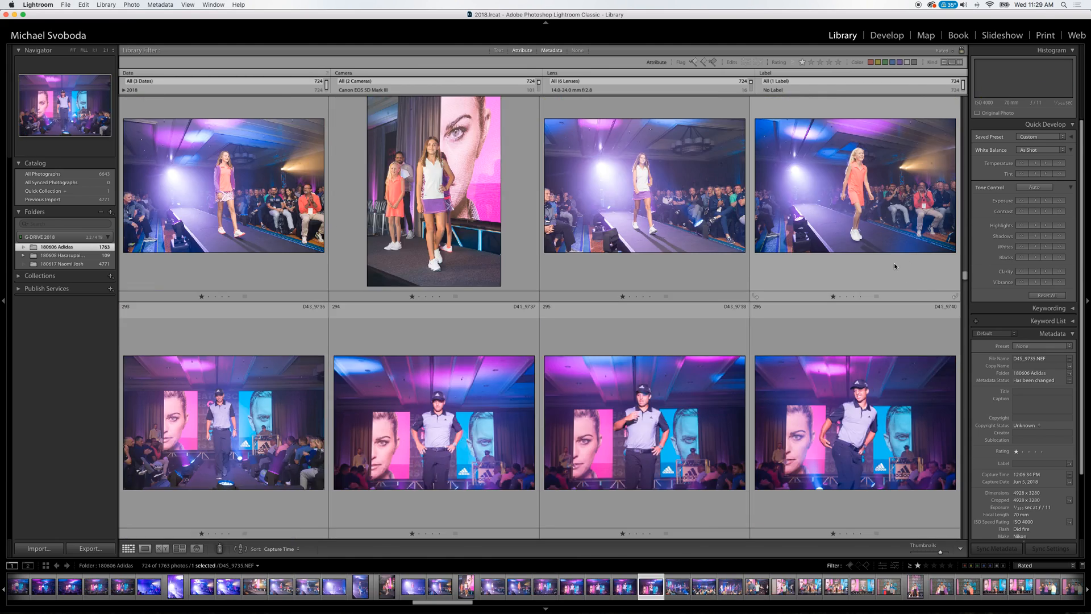
# Review the golfer's stage appearance and the group portraits from D4S_9737 to D4S_9782.
pyautogui.press('Right')
pyautogui.press('Right')
pyautogui.press('Right')
pyautogui.press('Right')
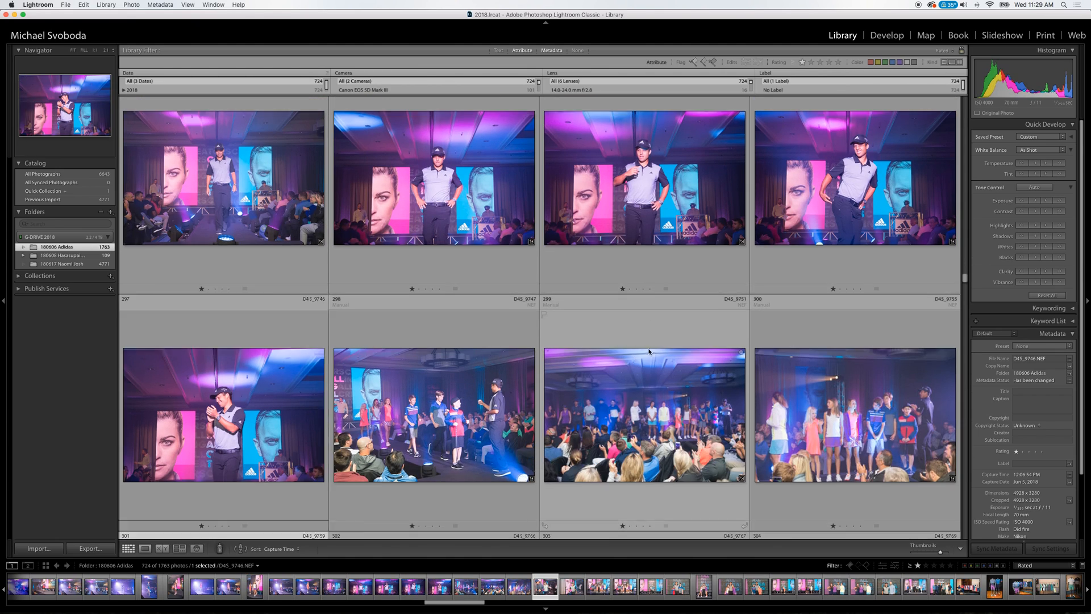
pyautogui.press('Right')
pyautogui.press('Right')
pyautogui.press('Right')
pyautogui.press('Right')
pyautogui.press('Right')
pyautogui.press('Right')
pyautogui.press('Right')
pyautogui.press('Right')
pyautogui.press('Right')
pyautogui.press('Right')
pyautogui.press('Right')
pyautogui.press('Right')
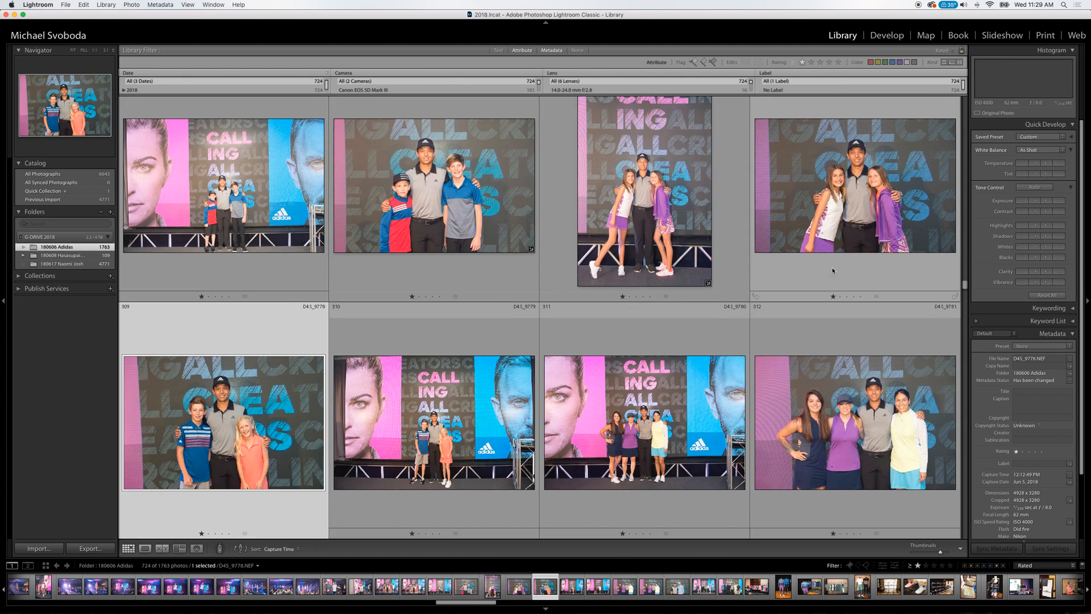
pyautogui.press('Down')
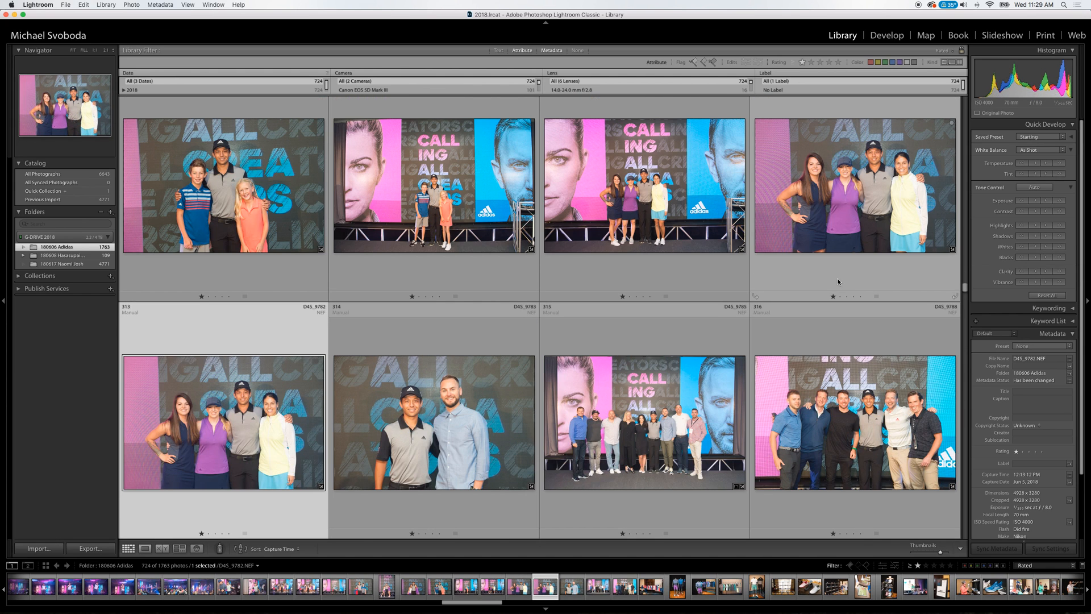
# Review the apparel displays, footwear and meeting photos from D4S_9789 to D4S_9819.
pyautogui.press('Down')
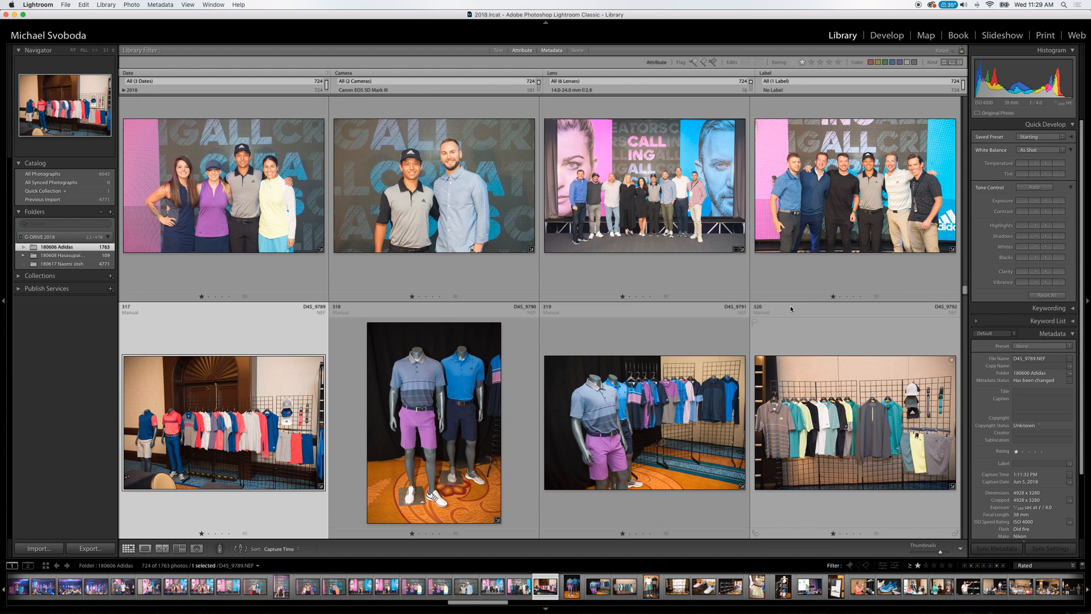
pyautogui.press('Right')
pyautogui.press('Down')
pyautogui.click(618, 427)
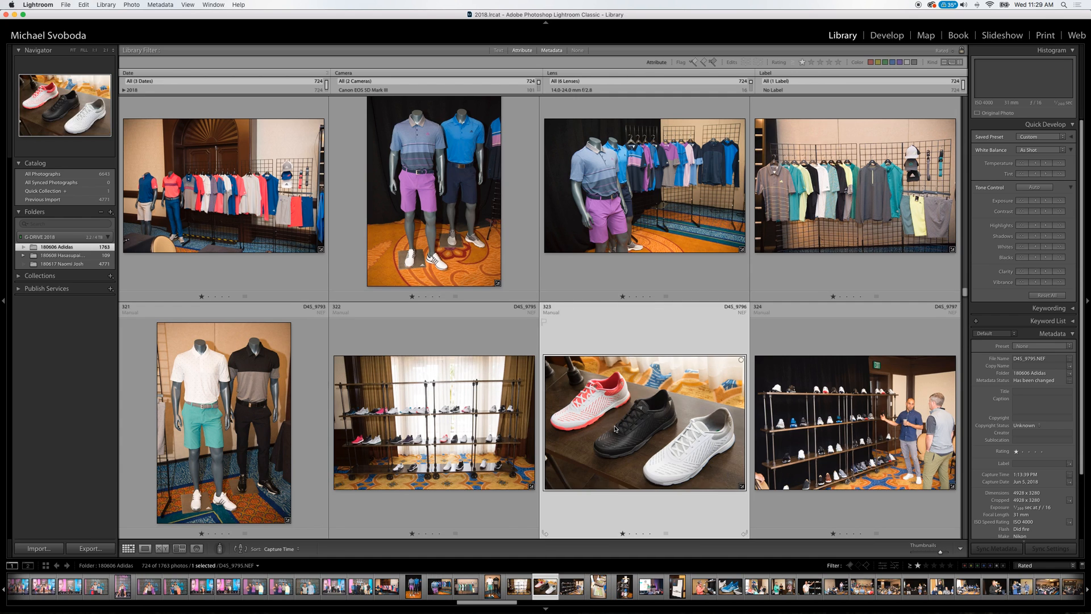
pyautogui.press('Down')
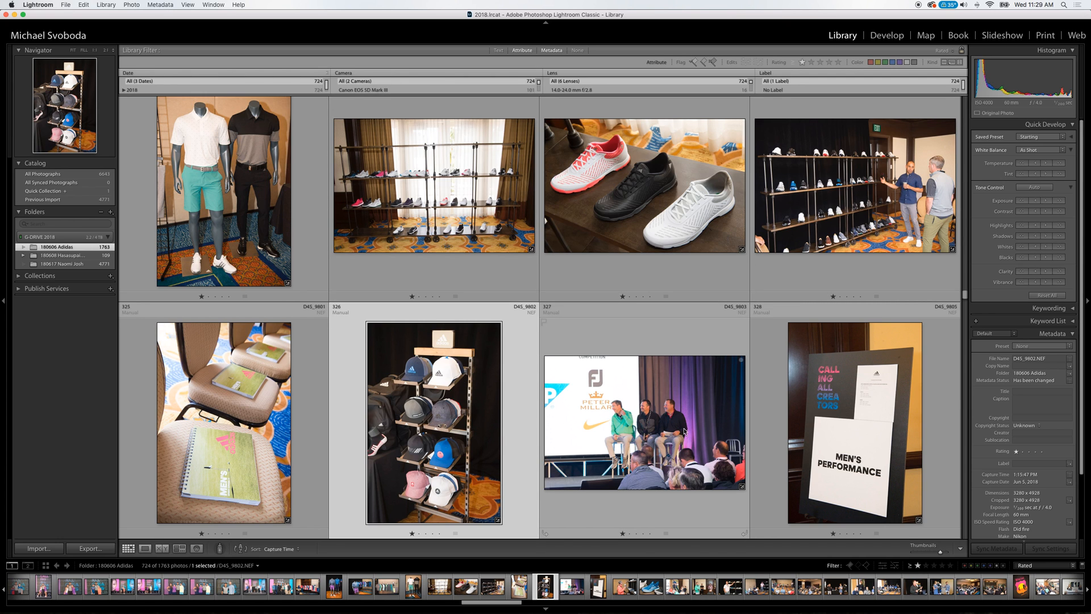
pyautogui.press('Down')
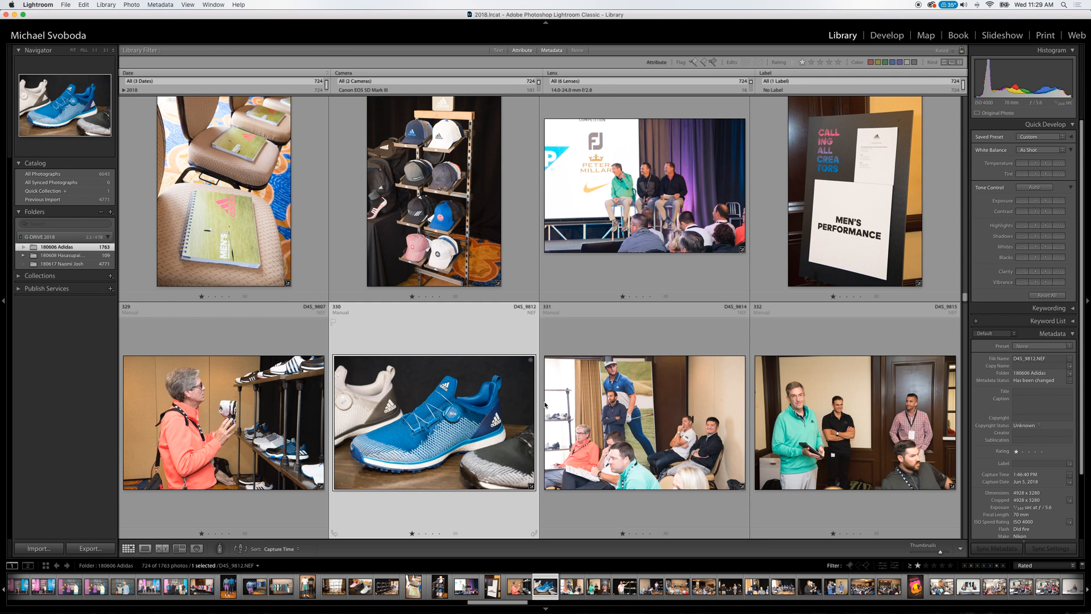
pyautogui.press('Down')
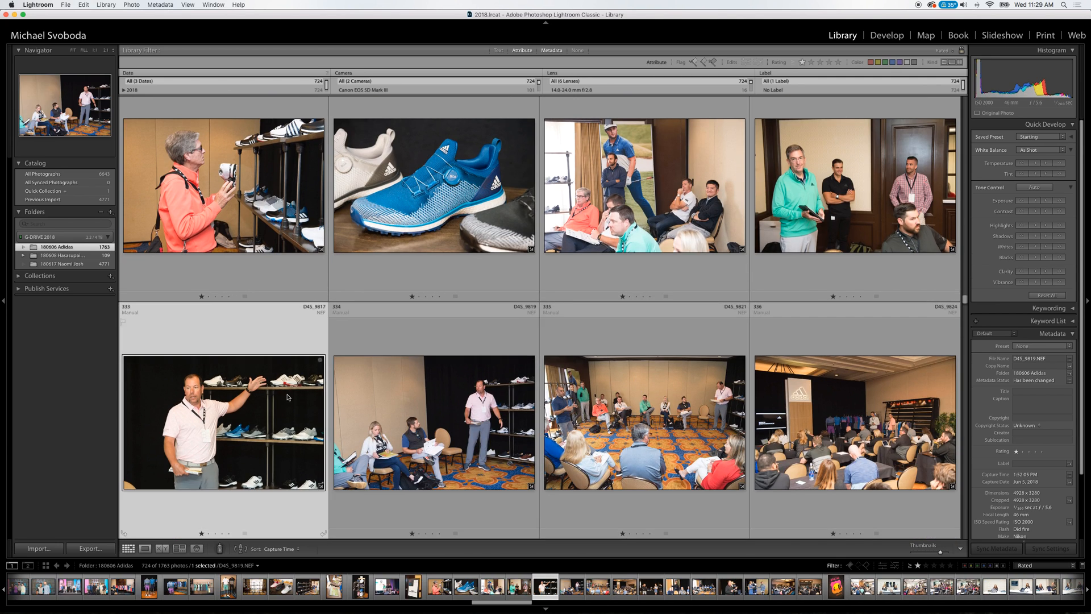
# Check the presentation photos D4S_9815 to D4S_9824 and raise the exposure of D4S_9824 slightly.
pyautogui.click(283, 400)
pyautogui.press('Left')
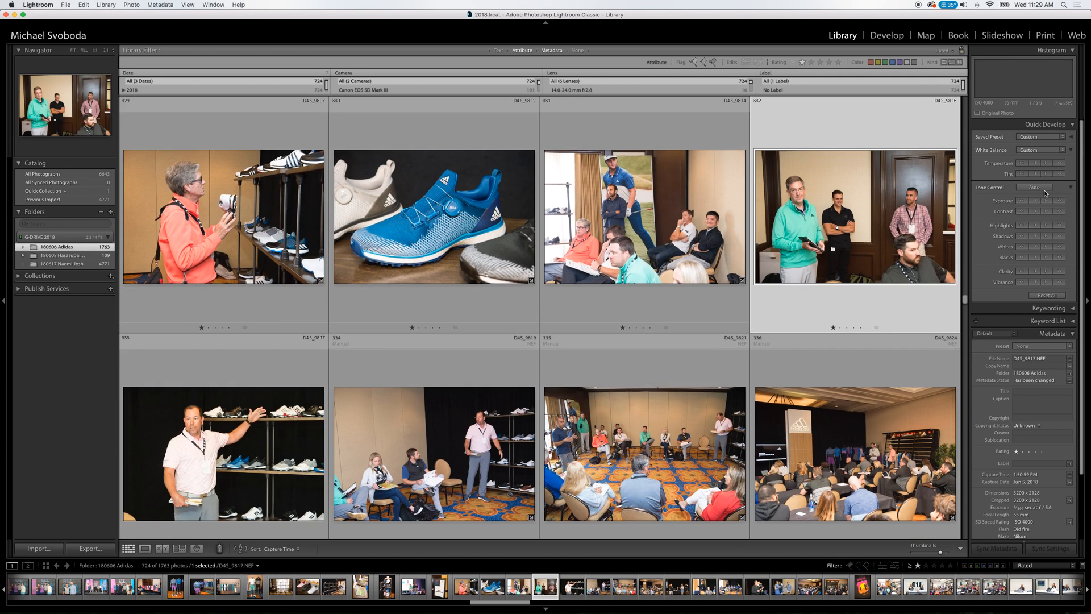
pyautogui.press('Down')
pyautogui.press('Left')
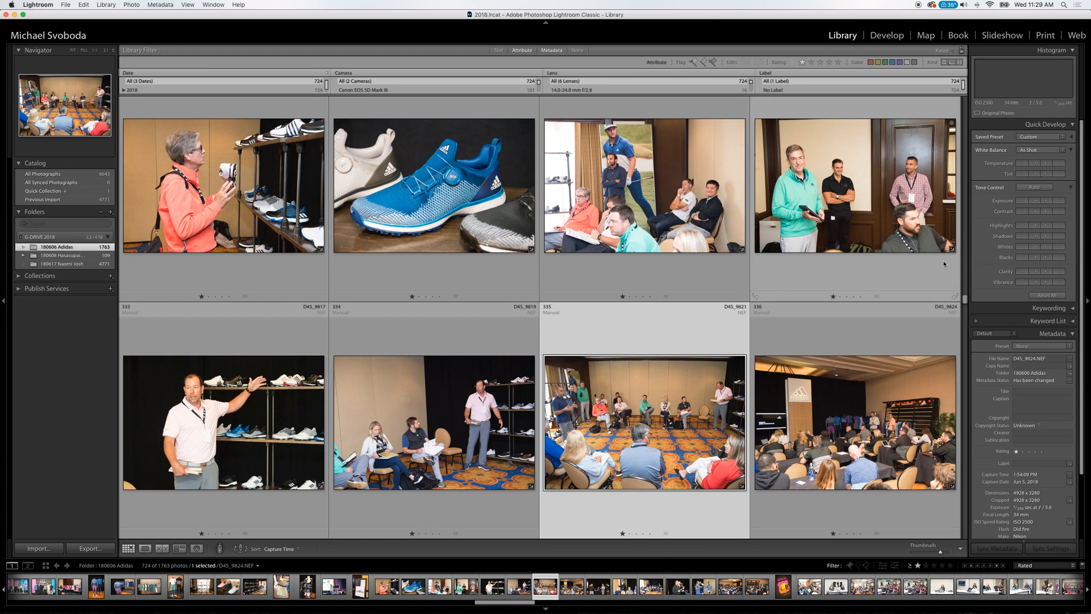
pyautogui.press('Right')
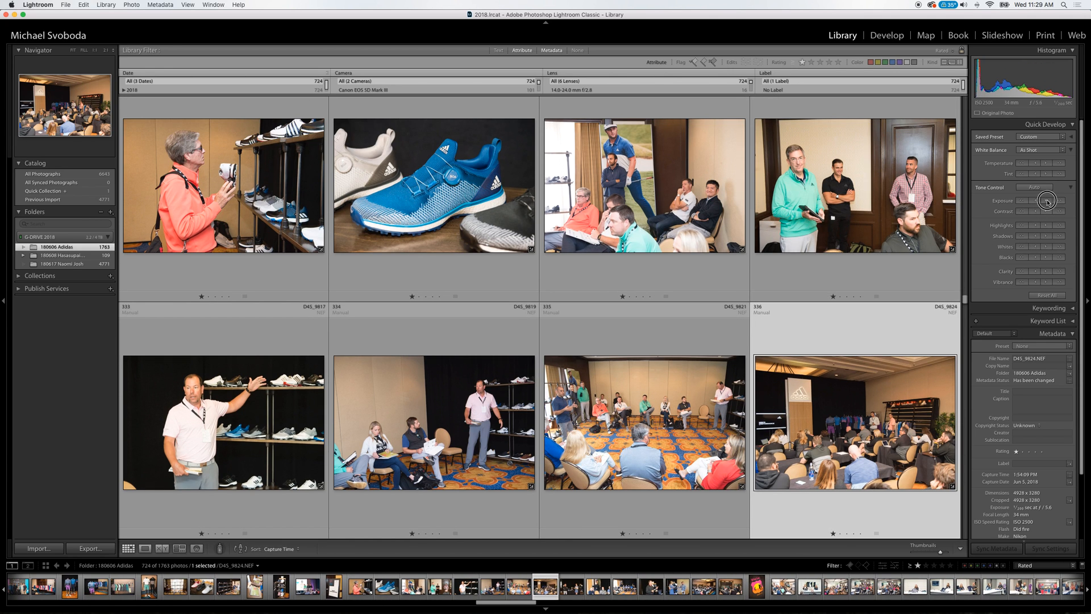
# Examine the presenter and seated audience photos from D4S_9826 to D4S_9839, then continue the review to D4S_9851.
pyautogui.press('Down')
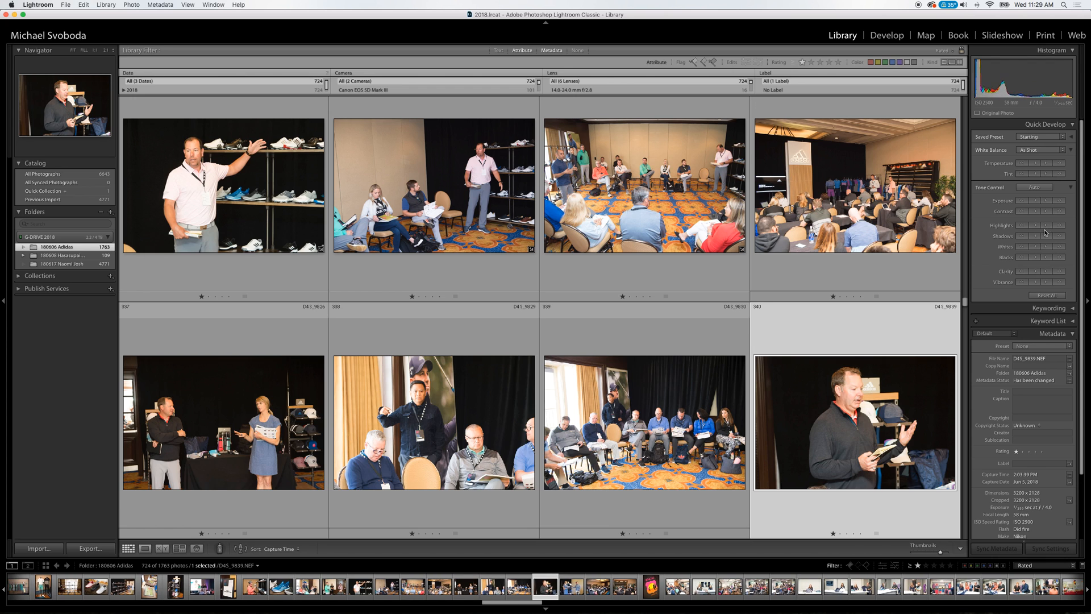
pyautogui.press('Left')
pyautogui.press('Left')
pyautogui.press('Left')
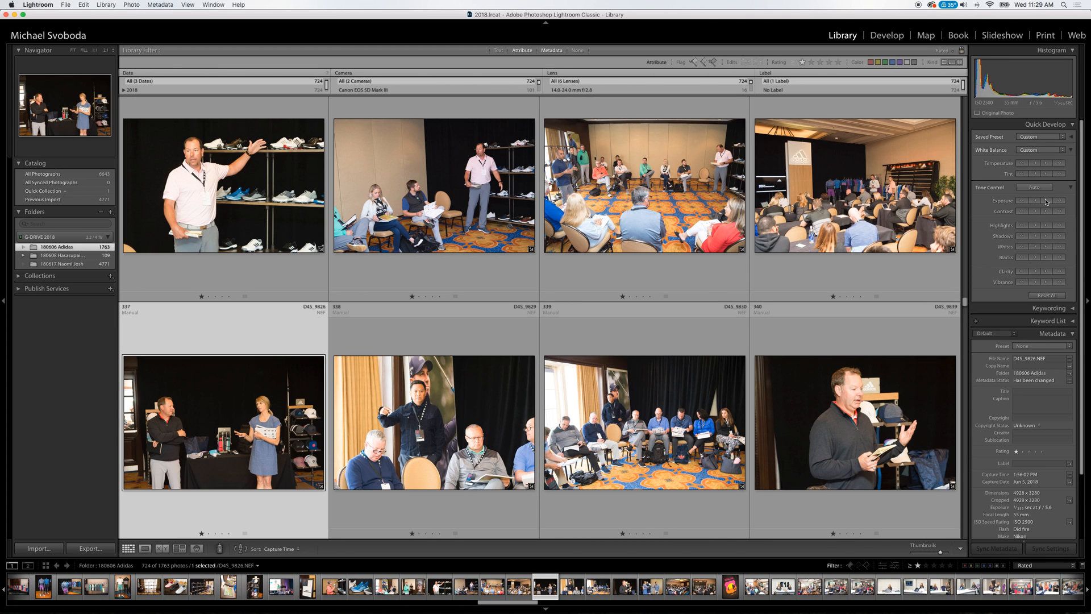
pyautogui.press('Right')
pyautogui.press('Right')
pyautogui.press('Right')
pyautogui.press('Down')
pyautogui.press('Left')
pyautogui.press('Down')
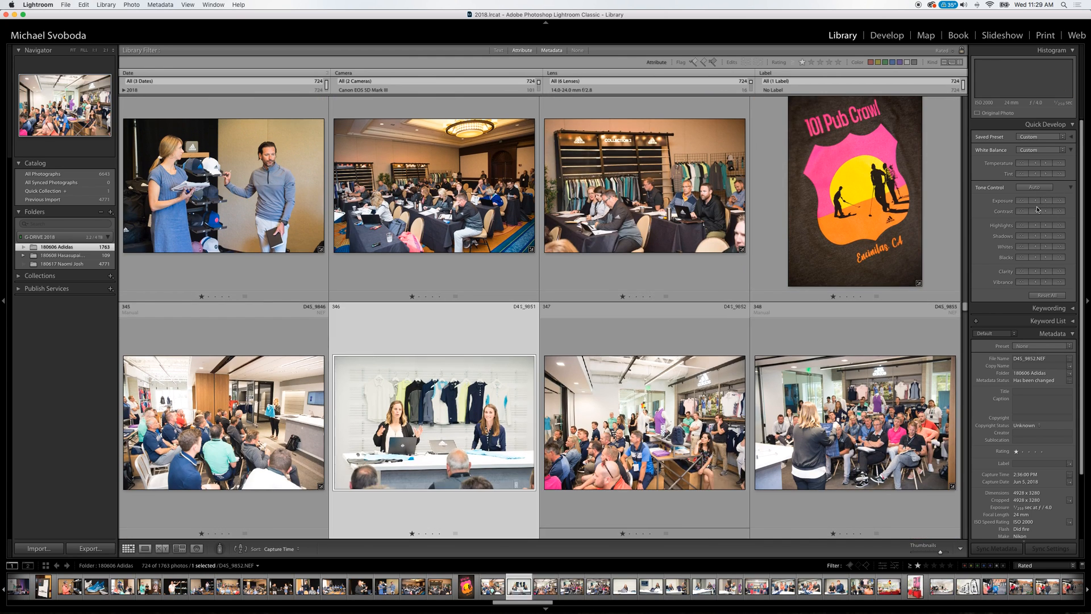
# Review the showroom and bus arrival photos from D4S_9867 to 1F1A4236.
pyautogui.press('Down')
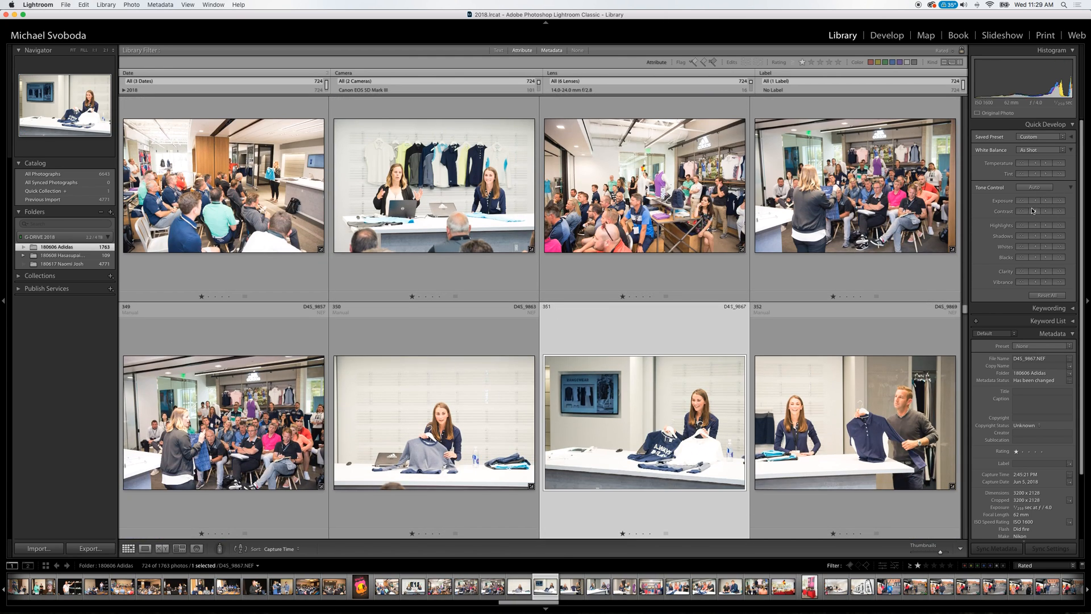
pyautogui.press('Down')
pyautogui.press('Down')
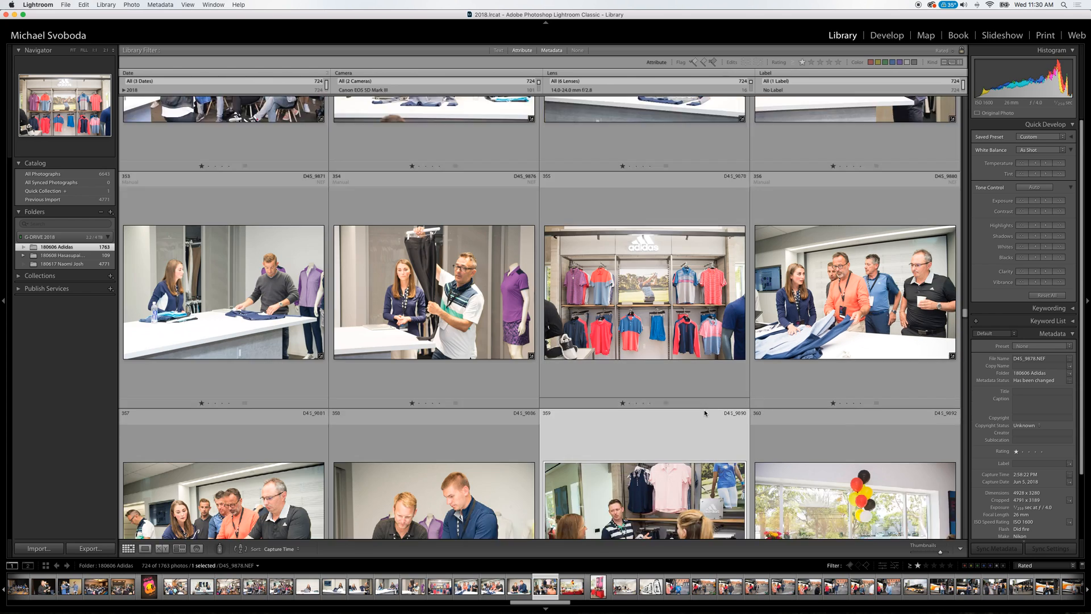
pyautogui.press('Down')
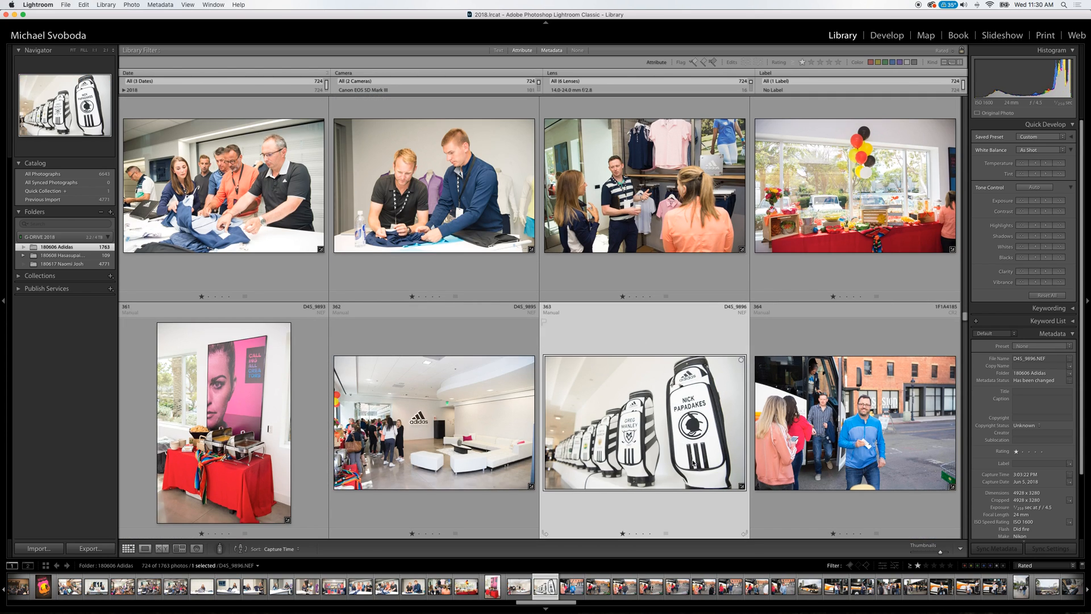
pyautogui.press('Down')
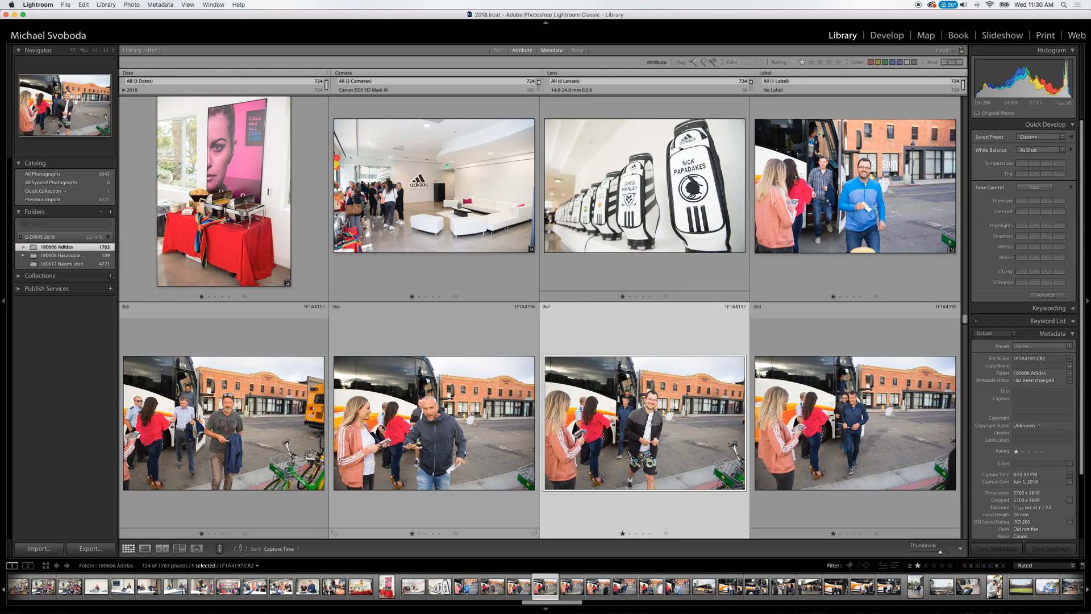
pyautogui.press('Down')
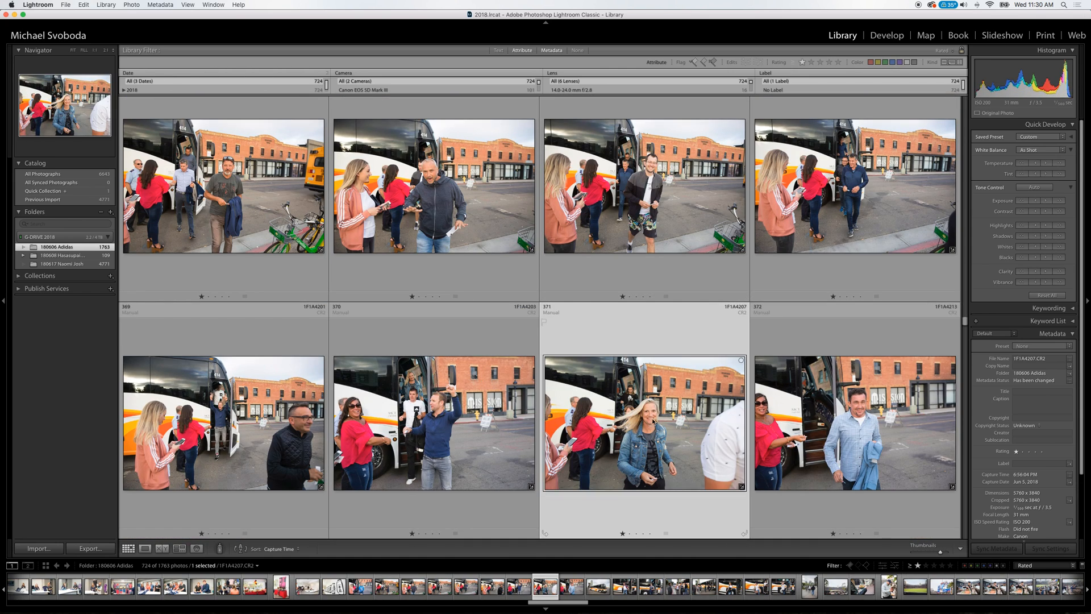
pyautogui.press('Down')
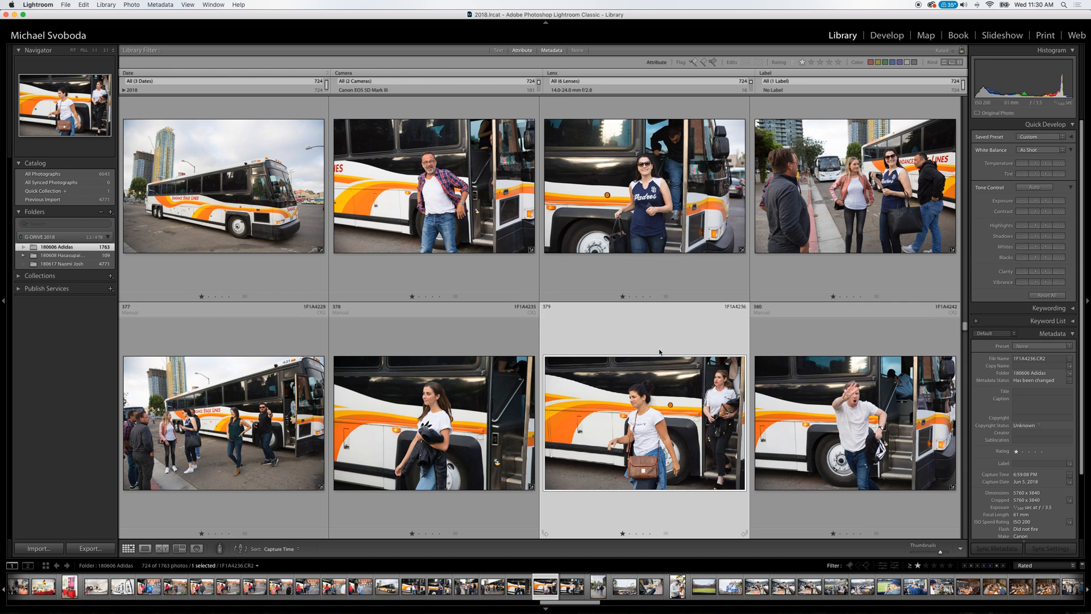
# Recheck the bus arrival photos from 1F1A4225 to 1F1A4242.
pyautogui.scroll(1, 656, 393)
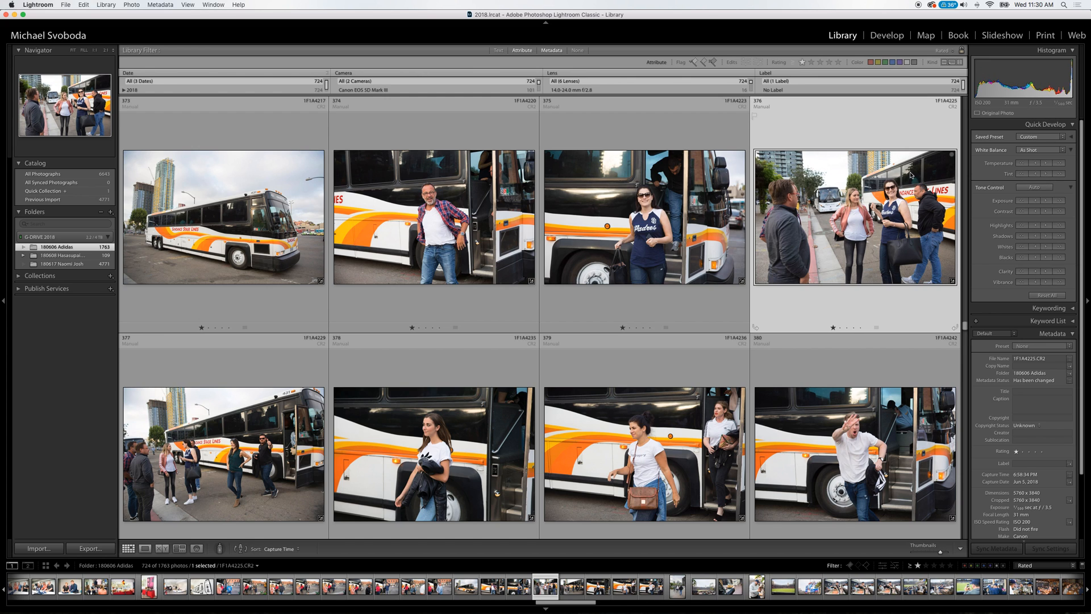
pyautogui.press('Right')
pyautogui.press('Right')
pyautogui.press('Right')
pyautogui.press('Right')
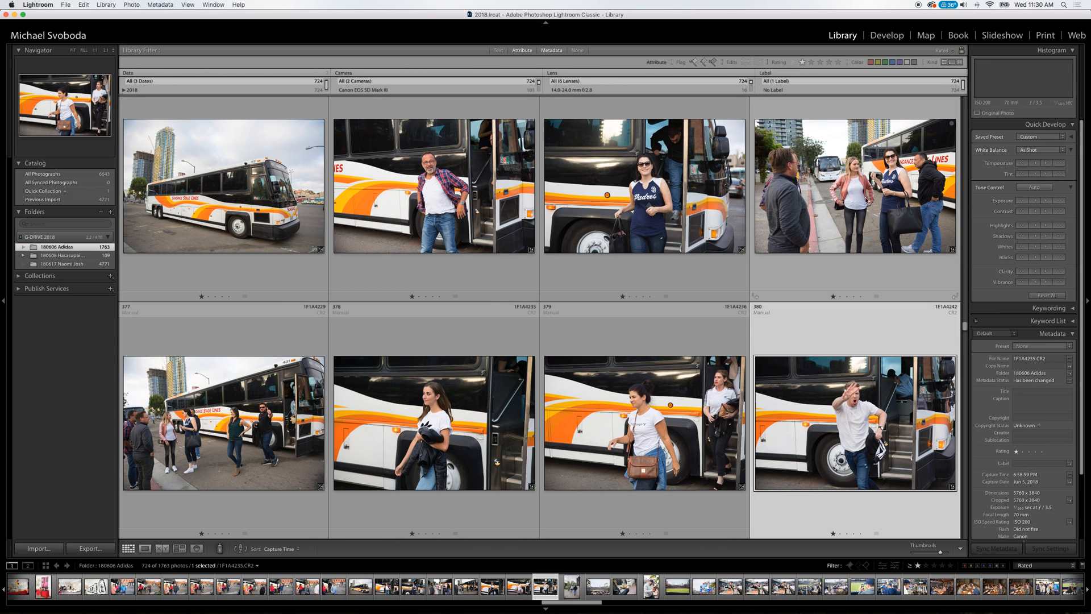
# Review the ballpark and restaurant photos from 1F1A4245 to D4S_9929.
pyautogui.press('Down')
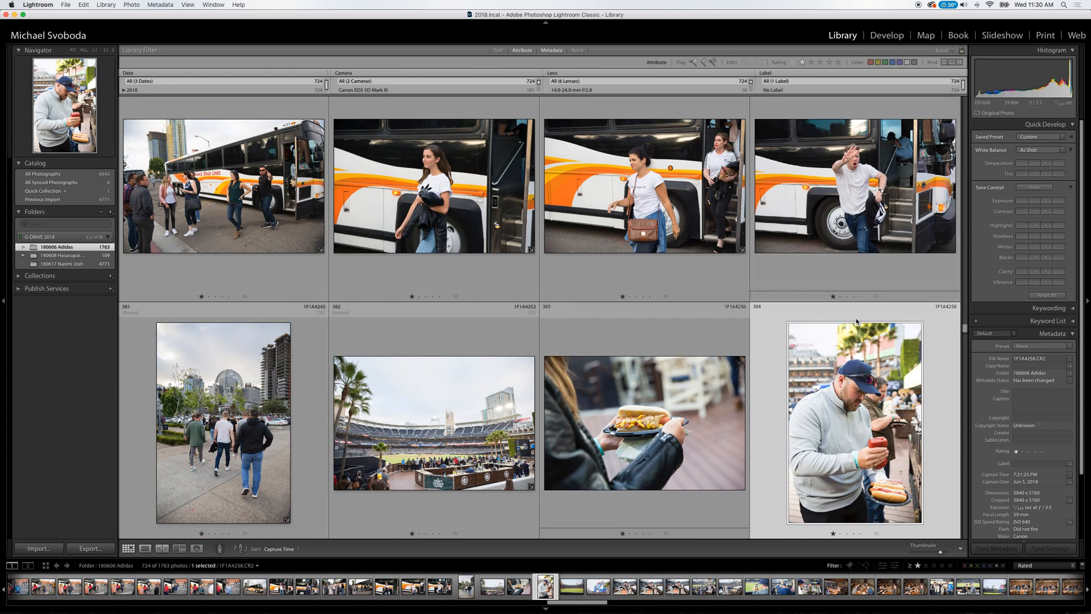
pyautogui.press('Down')
pyautogui.press('Left')
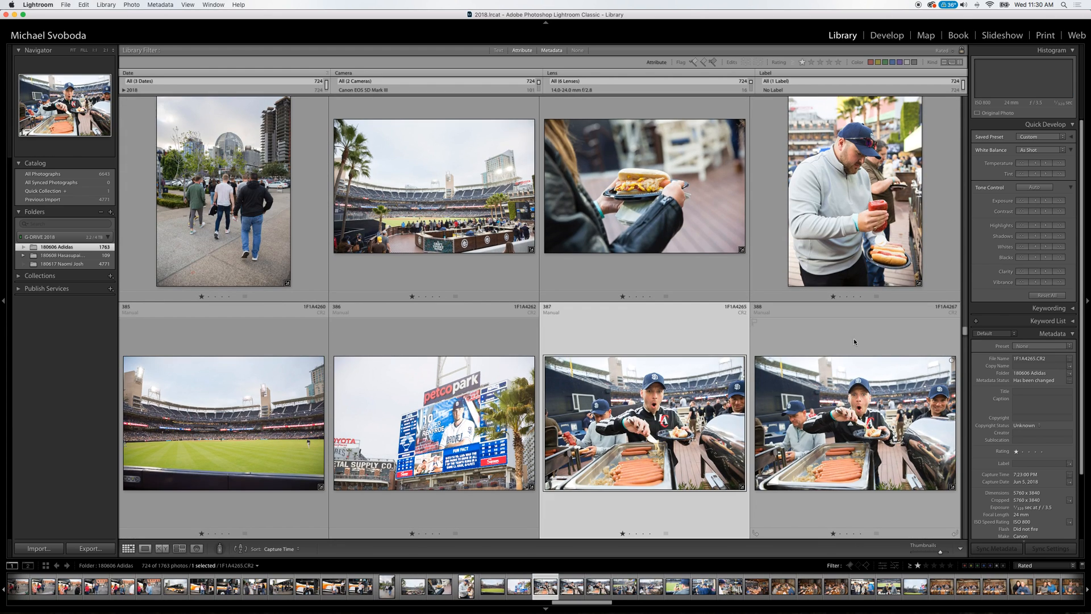
pyautogui.press('Down')
pyautogui.press('Down')
pyautogui.press('Down')
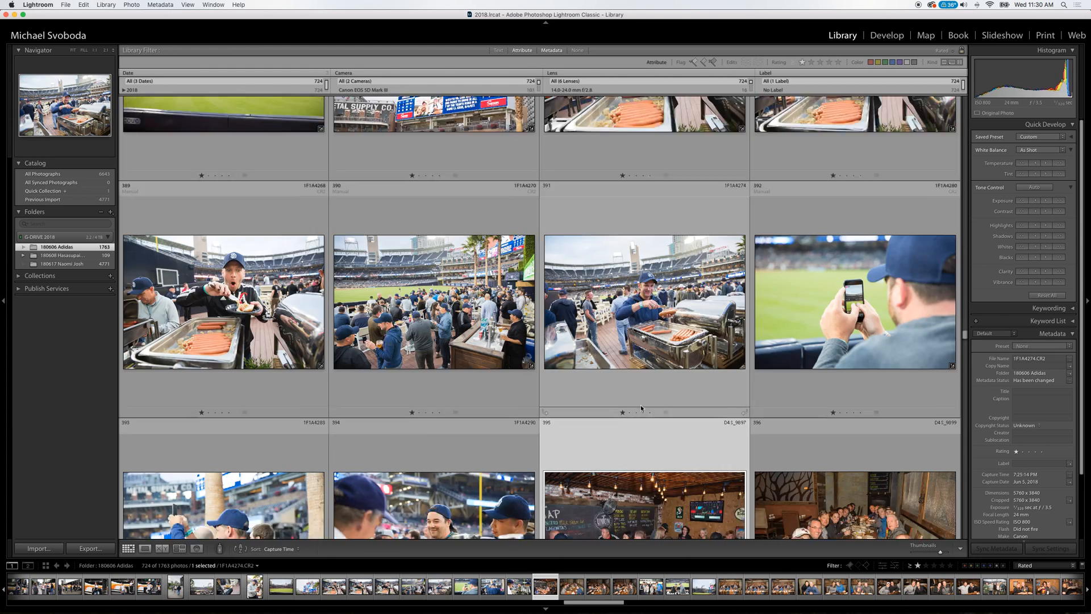
pyautogui.press('Down')
pyautogui.press('Down')
pyautogui.press('Down')
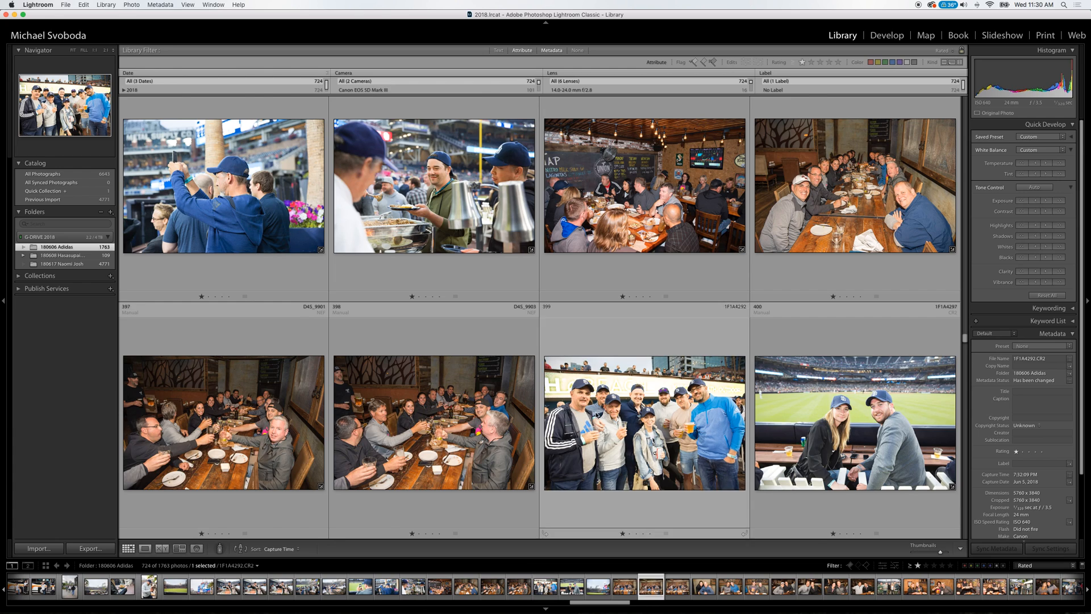
pyautogui.press('Down')
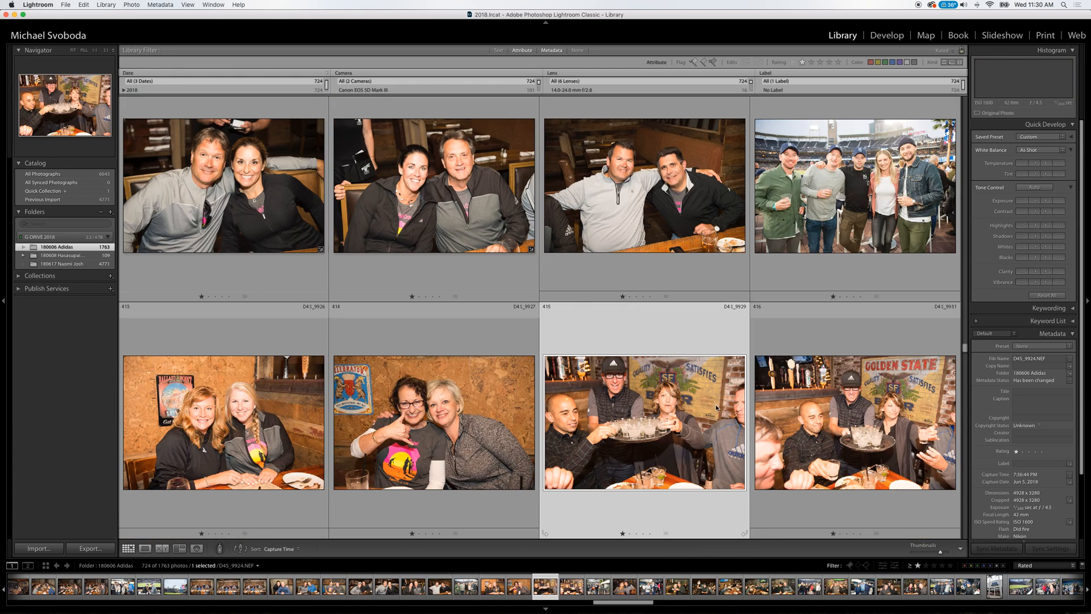
# Select the four warm-toned bar photos D4S_9926 to D4S_9931 together and lower their tint slightly.
pyautogui.hotkey('shift', 'Left')
pyautogui.hotkey('shift', 'Left')
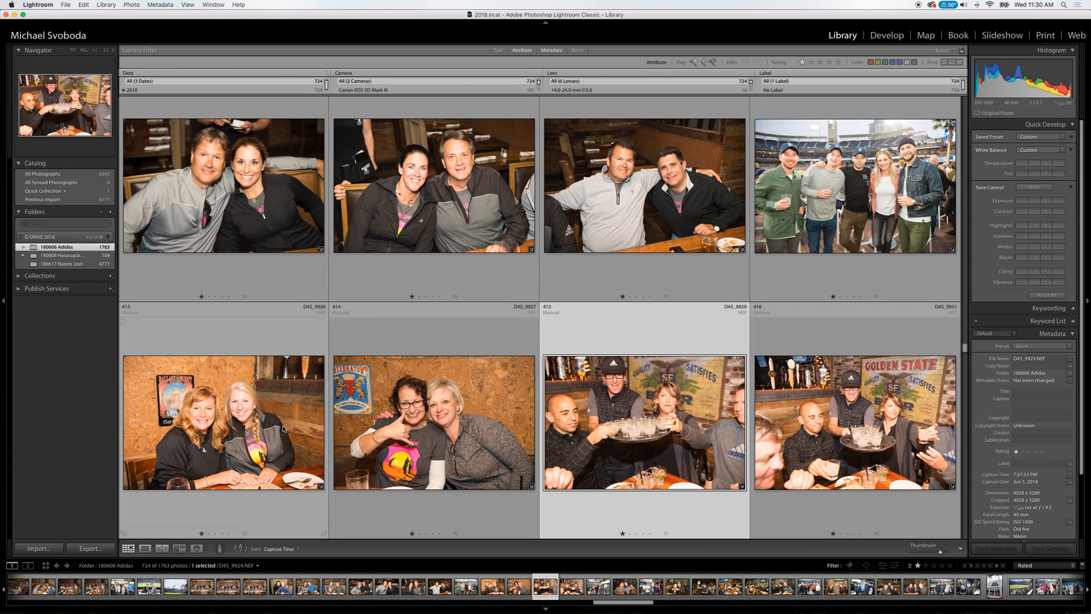
pyautogui.keyDown('shift'); pyautogui.click(854, 409); pyautogui.keyUp('shift')
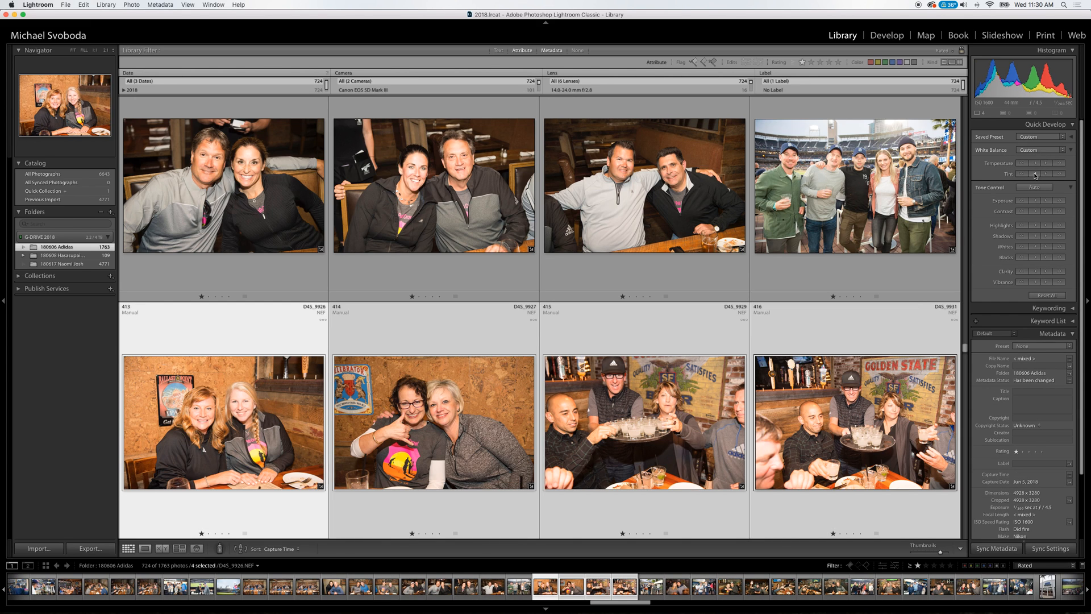
# Correct the white balance of the couple portraits D4S_9932 and D4S_9935.
pyautogui.press('Down')
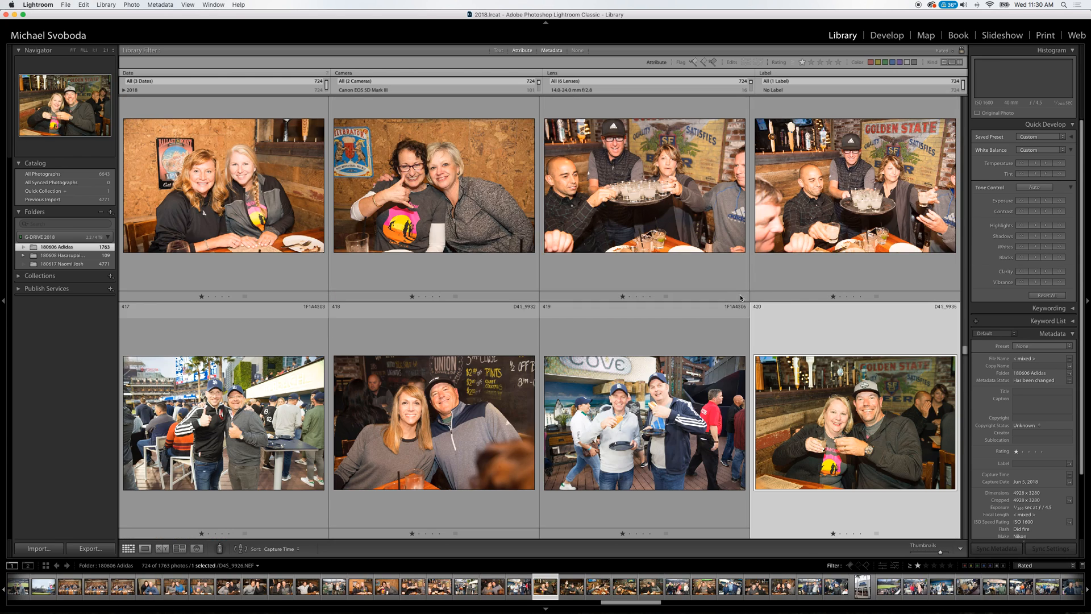
pyautogui.click(418, 421)
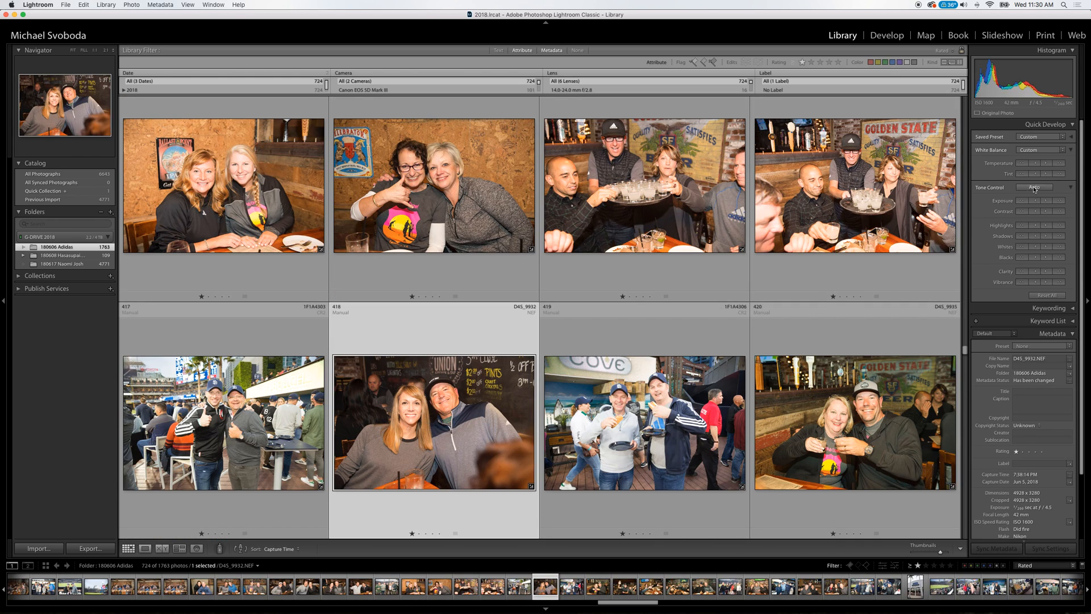
pyautogui.click(884, 398)
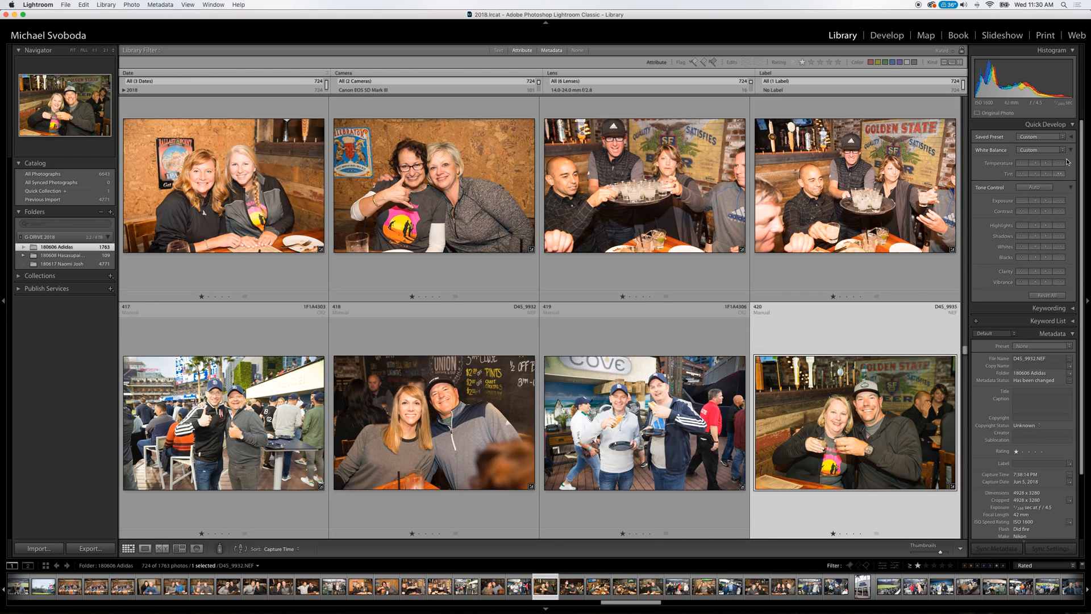
# Review the bar, ballpark and patio group photos from D4S_9937 to 1F1A4352.
pyautogui.press('Down')
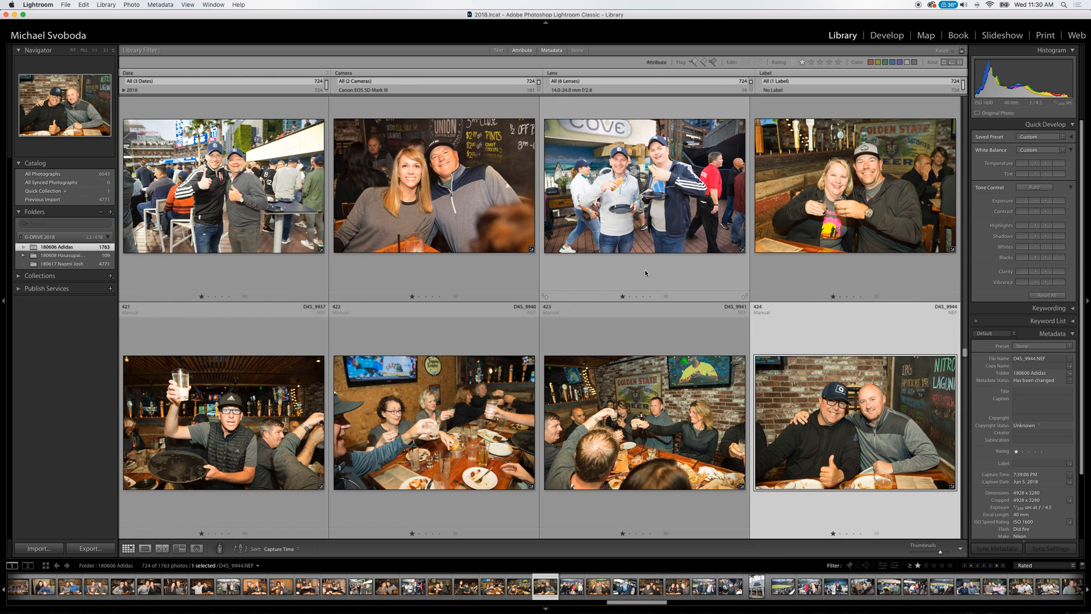
pyautogui.press('Left')
pyautogui.press('Down')
pyautogui.press('Down')
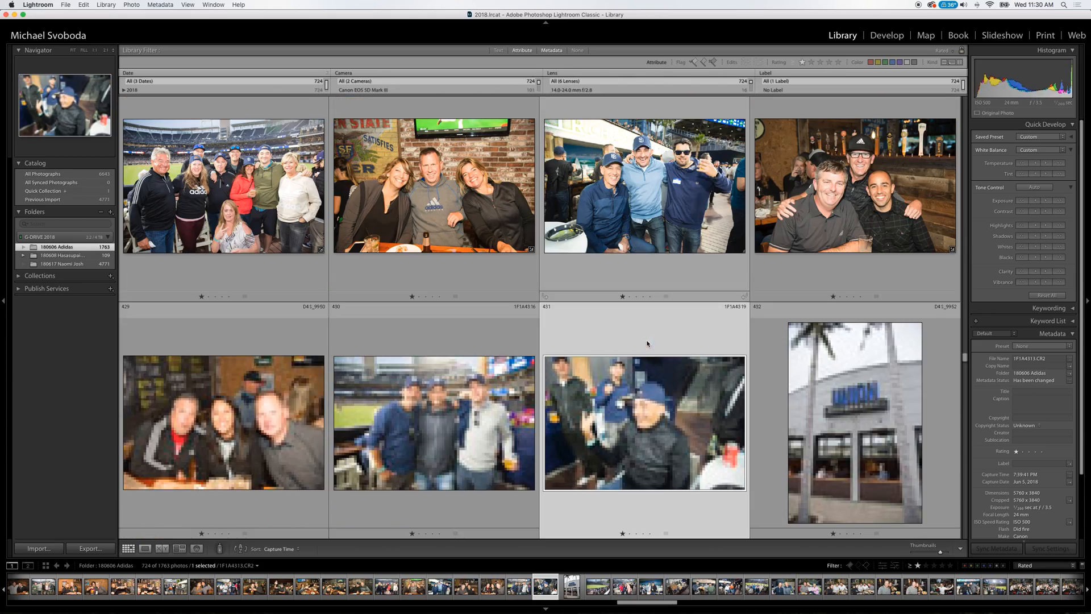
pyautogui.press('Down')
pyautogui.press('Down')
pyautogui.press('Down')
pyautogui.press('Down')
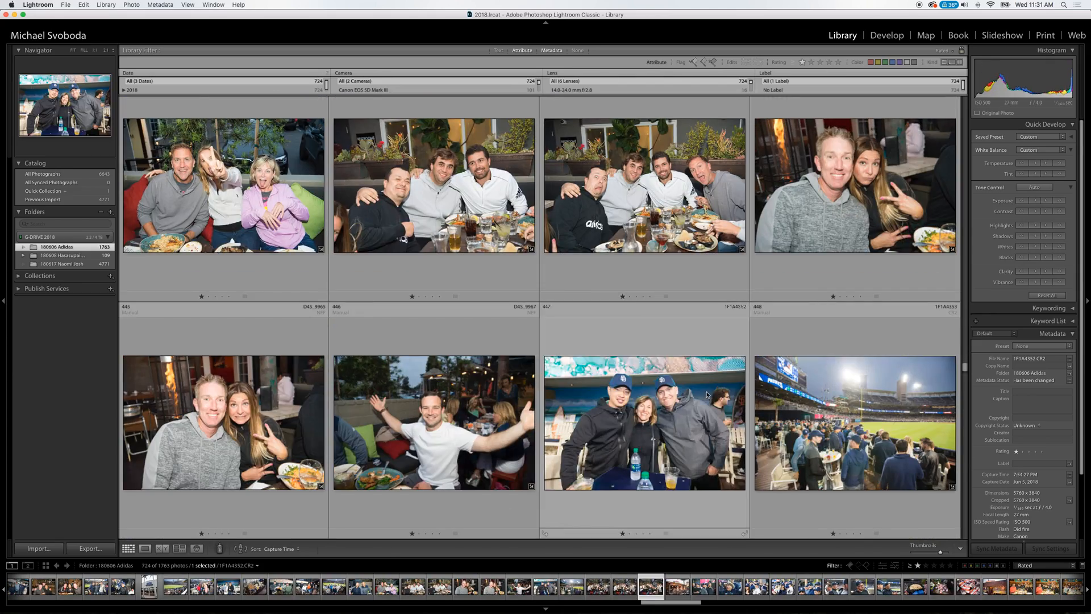
# Review the long-table, ballpark crowd, snack and restaurant photos up to D4S_9983.
pyautogui.press('Down')
pyautogui.press('Down')
pyautogui.press('Down')
pyautogui.press('Down')
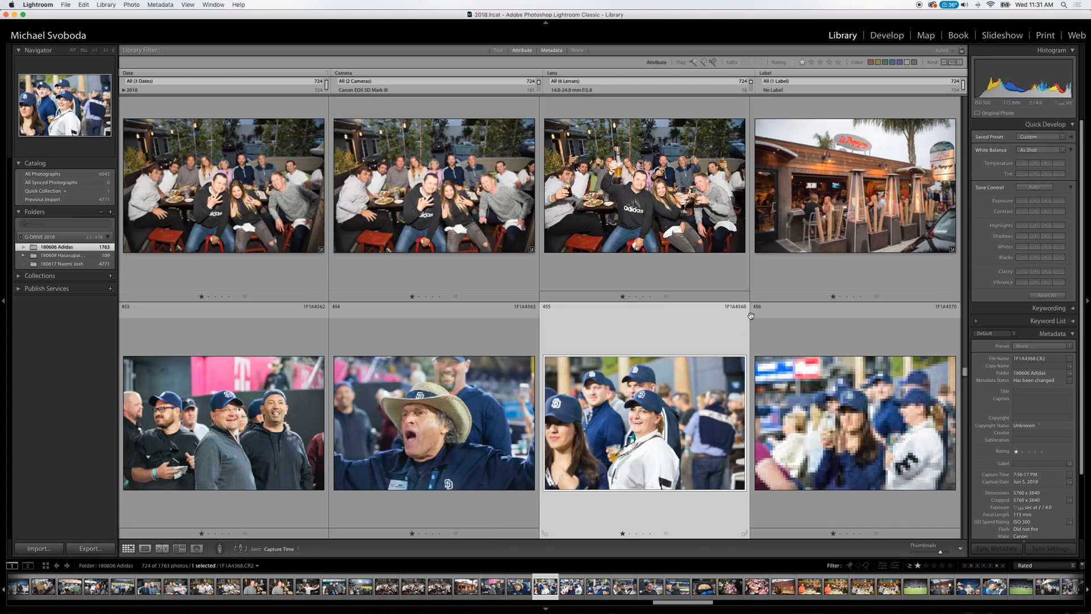
pyautogui.press('Down')
pyautogui.press('Down')
pyautogui.press('Down')
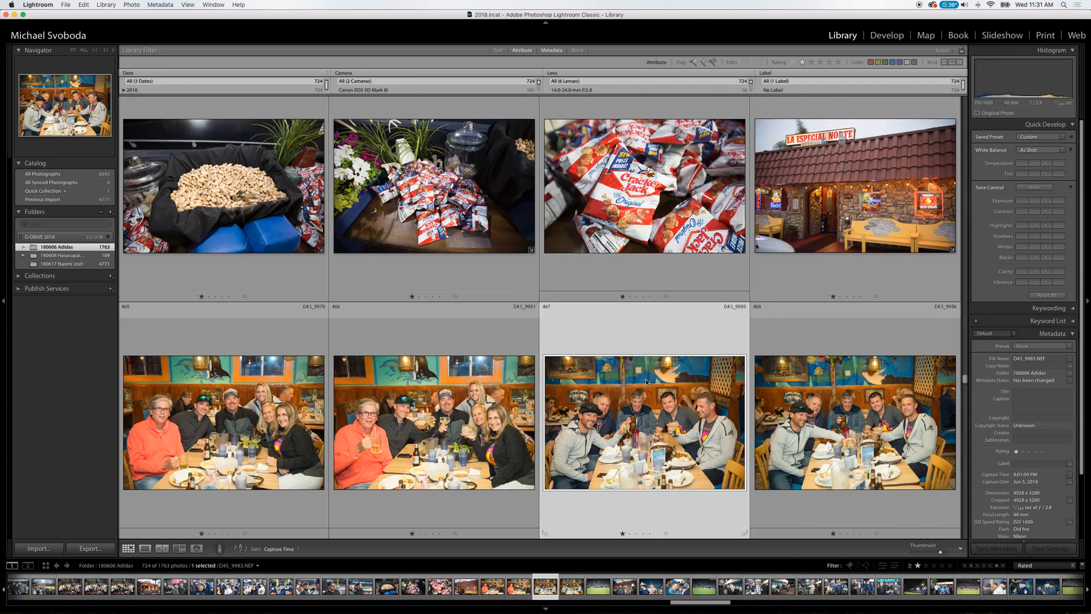
# Examine the night ballpark photos from 1F1A4418 to 1F1A4498, then recheck the couple in 1F1A4475.
pyautogui.scroll(-4, 648, 394)
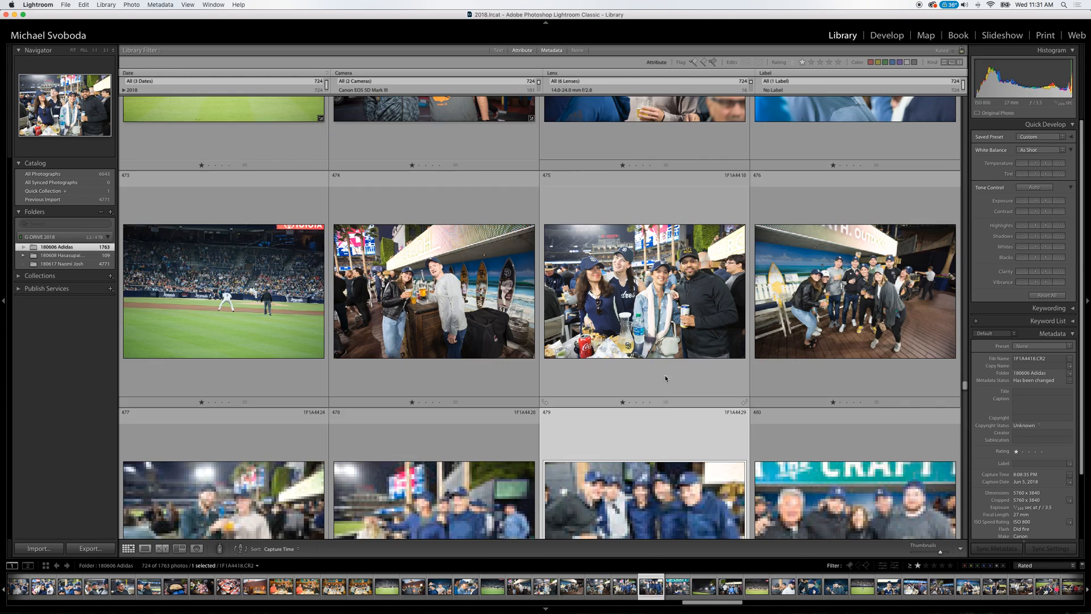
pyautogui.press('Down')
pyautogui.press('Down')
pyautogui.press('Down')
pyautogui.press('Down')
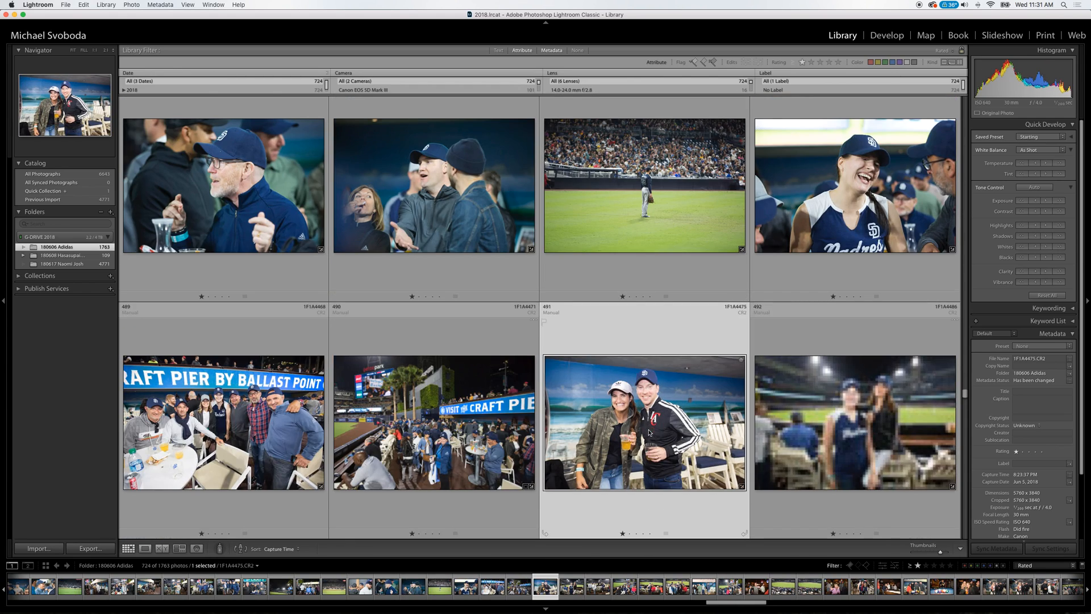
pyautogui.press('Down')
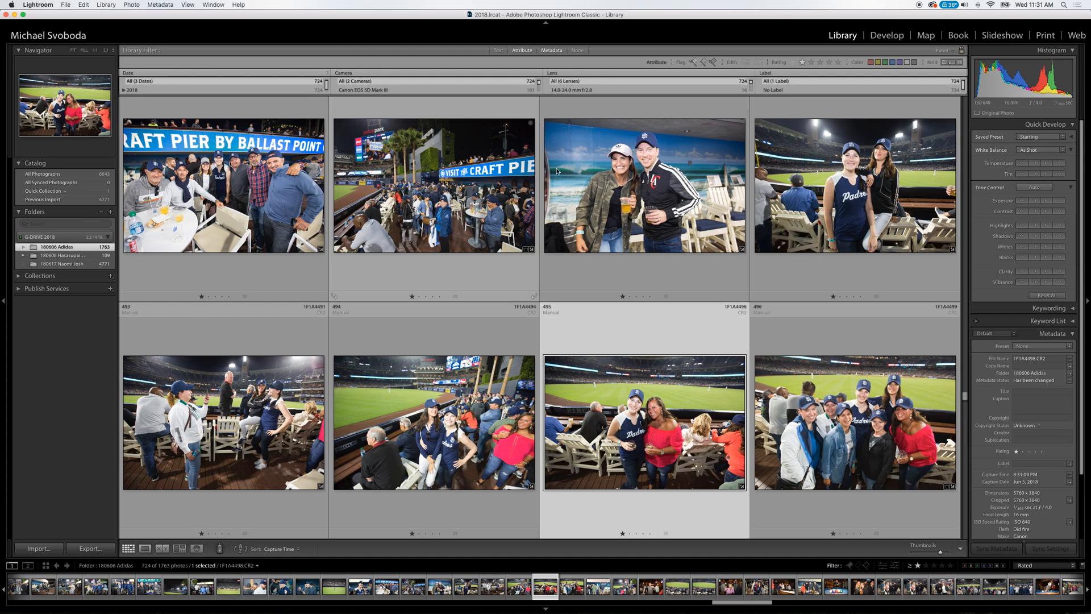
pyautogui.click(646, 194)
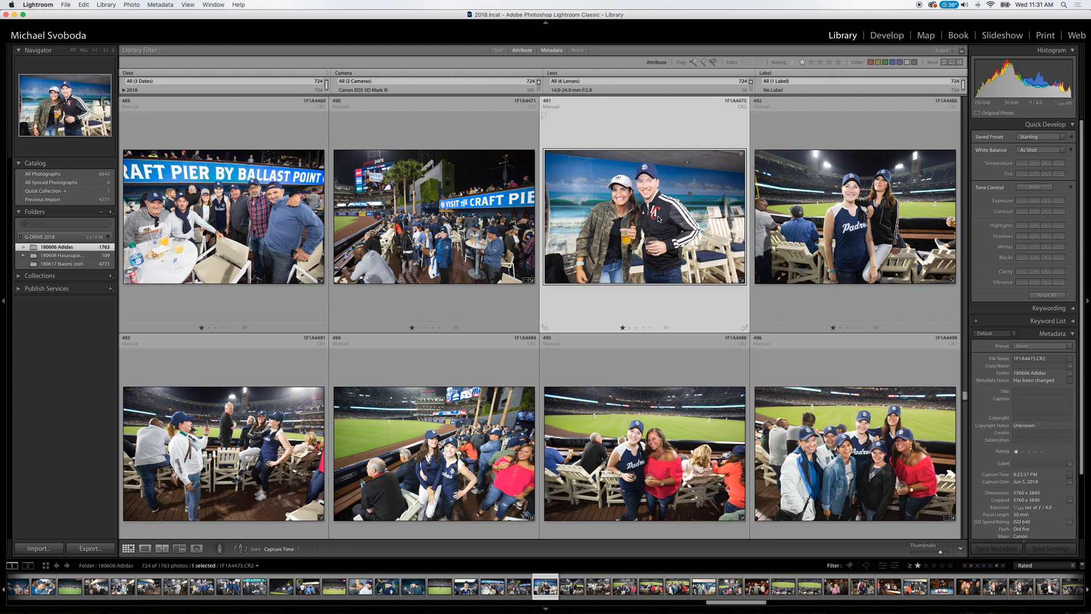
# Check the stadium and bar photos from 1F1A4507 onward and slightly raise the exposure of the photo of the woman in the pink top.
pyautogui.press('Down')
pyautogui.press('Down')
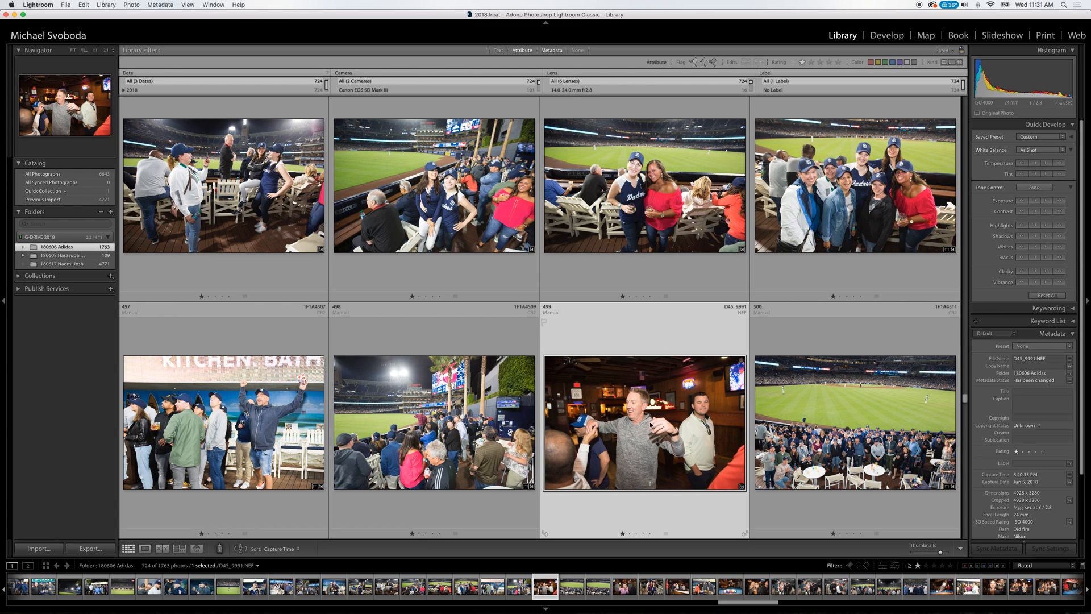
pyautogui.press('Down')
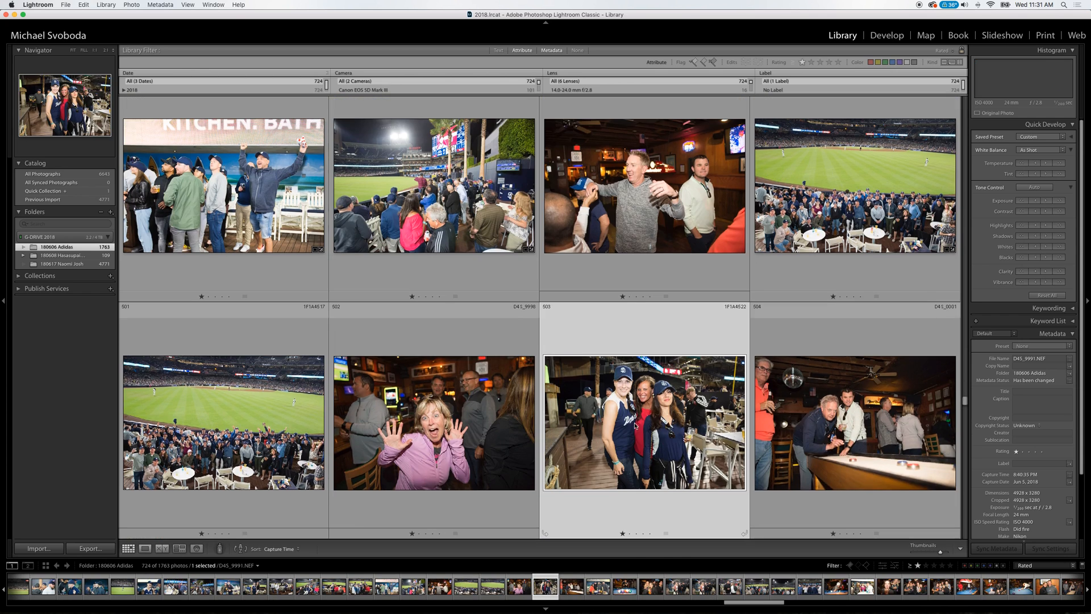
pyautogui.click(486, 435)
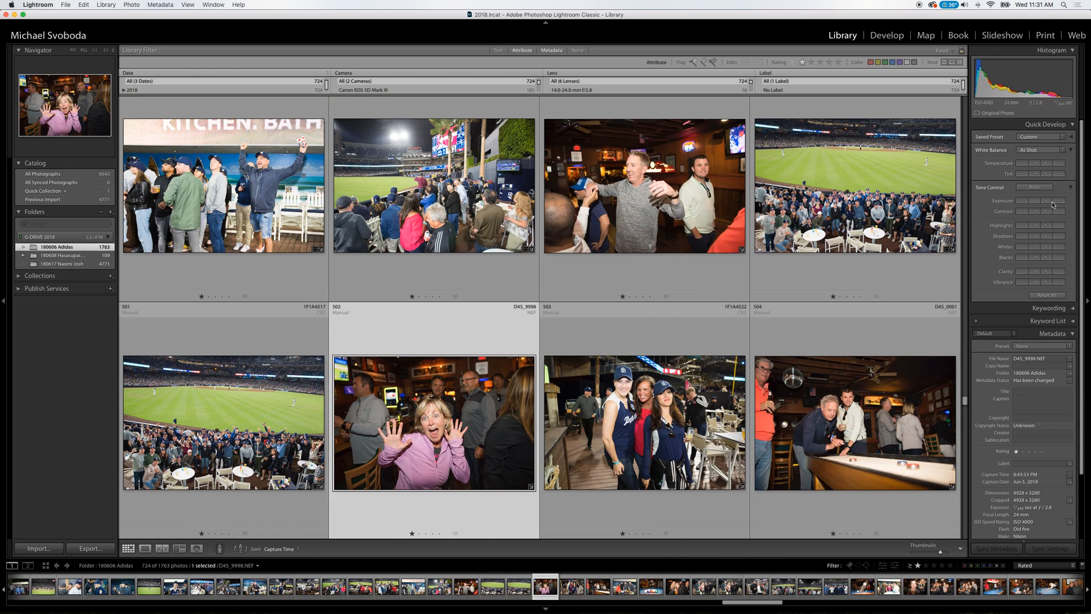
# Brighten the shadows of pool table photo D4S_0004 and lower the tint of D4S_0006 slightly.
pyautogui.press('Down')
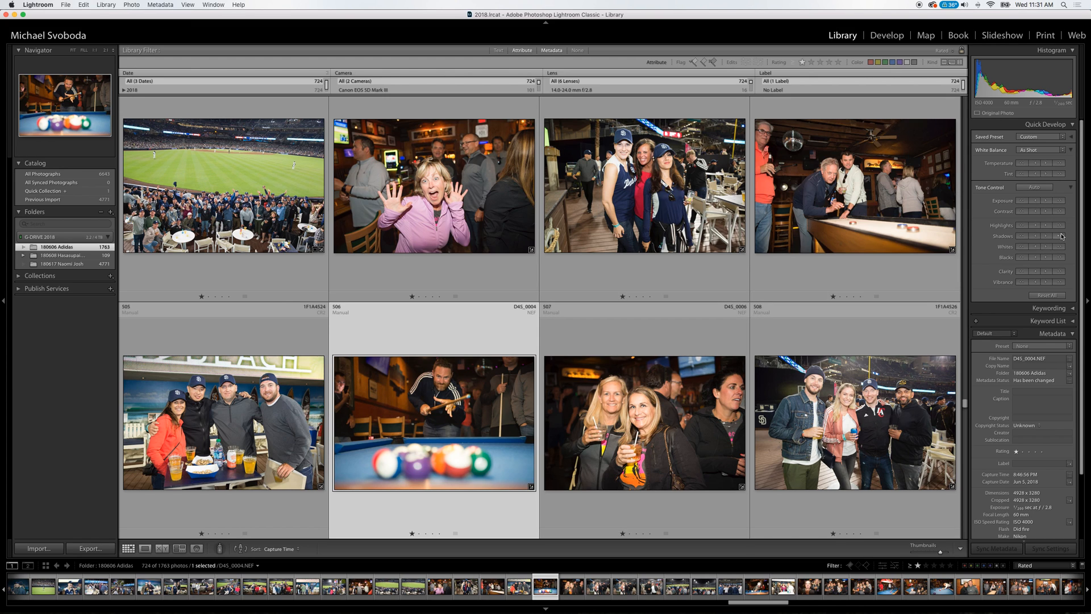
pyautogui.press('Right')
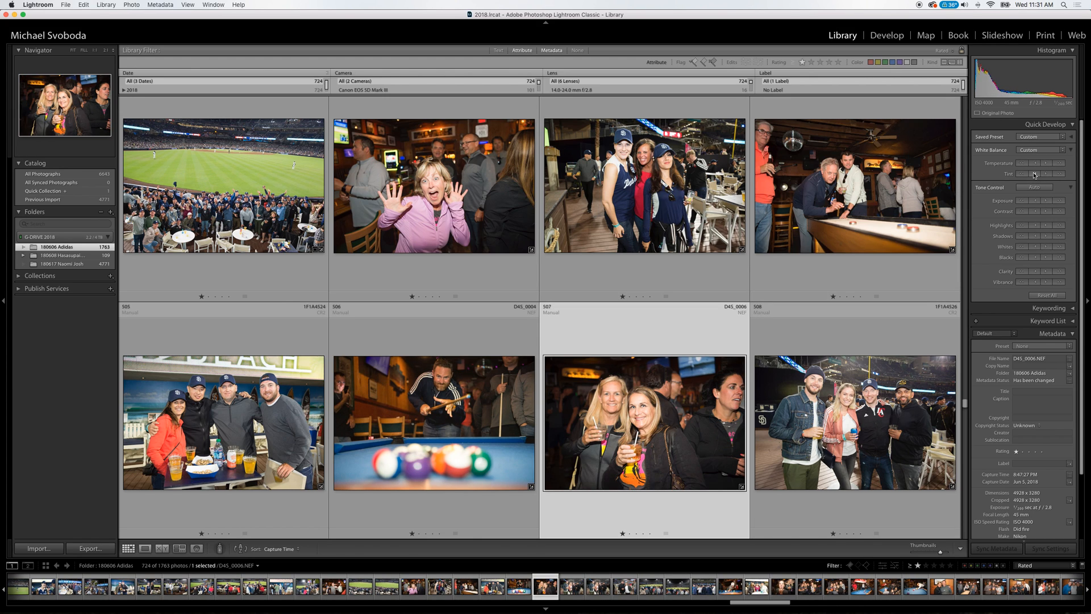
# Review the stadium and pool hall photos from 1F1A4527 to D4S_0020.
pyautogui.press('Down')
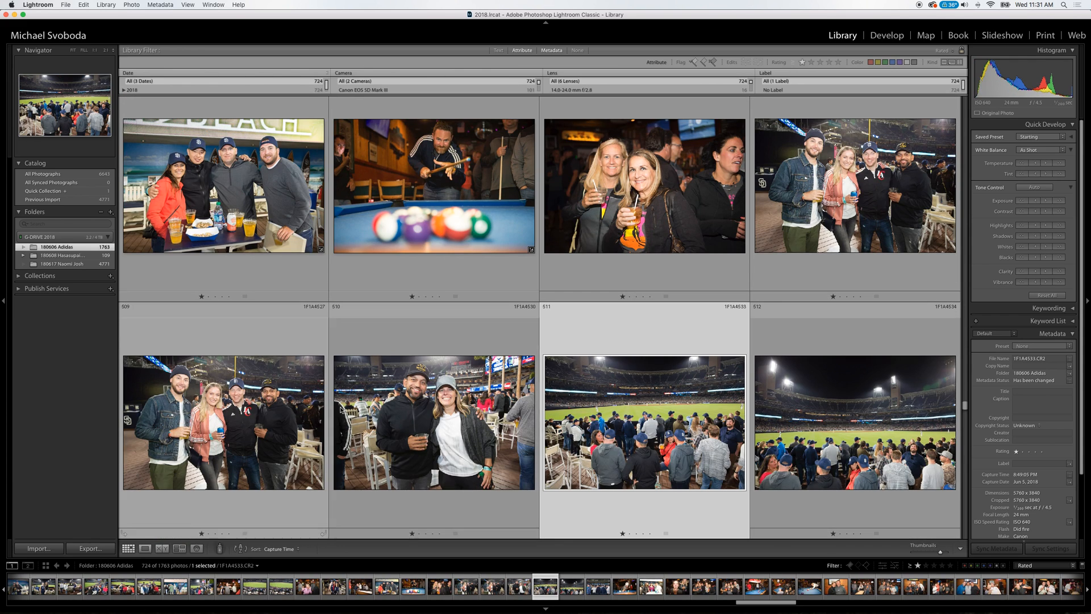
pyautogui.press('Down')
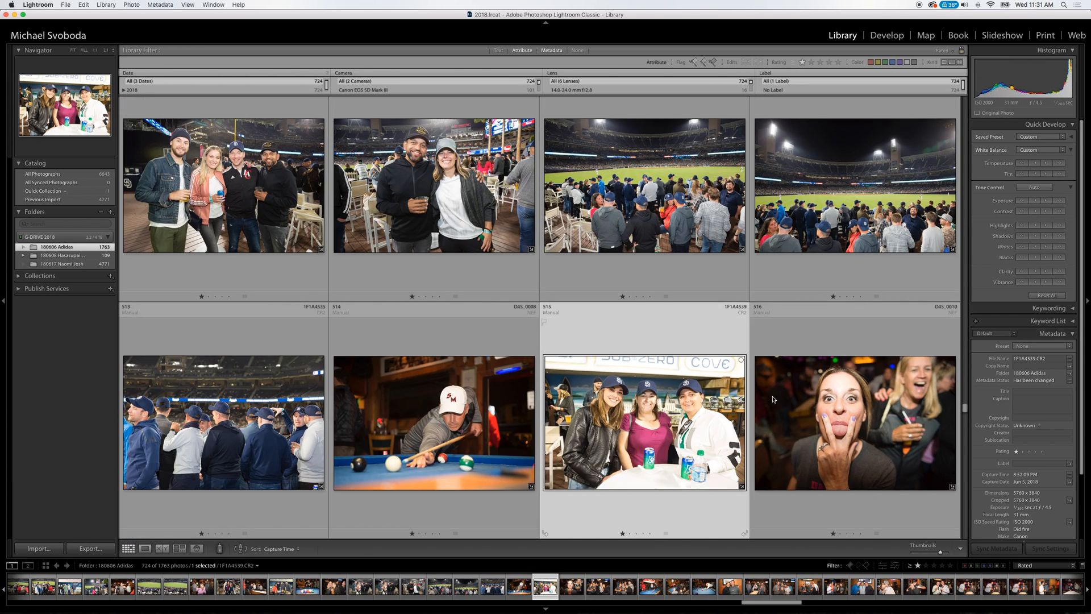
pyautogui.press('Down')
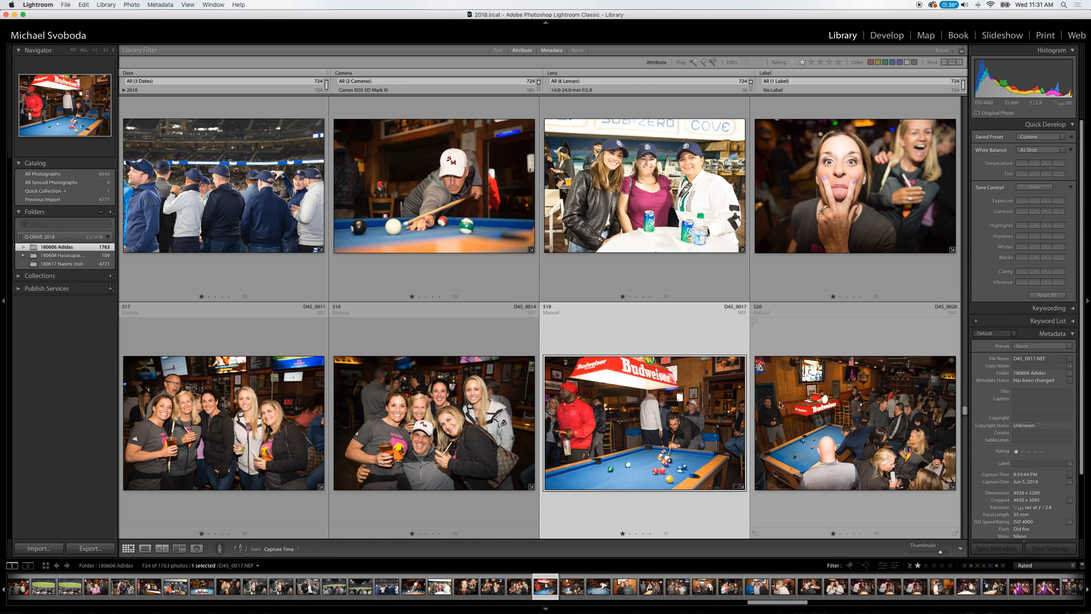
pyautogui.click(859, 429)
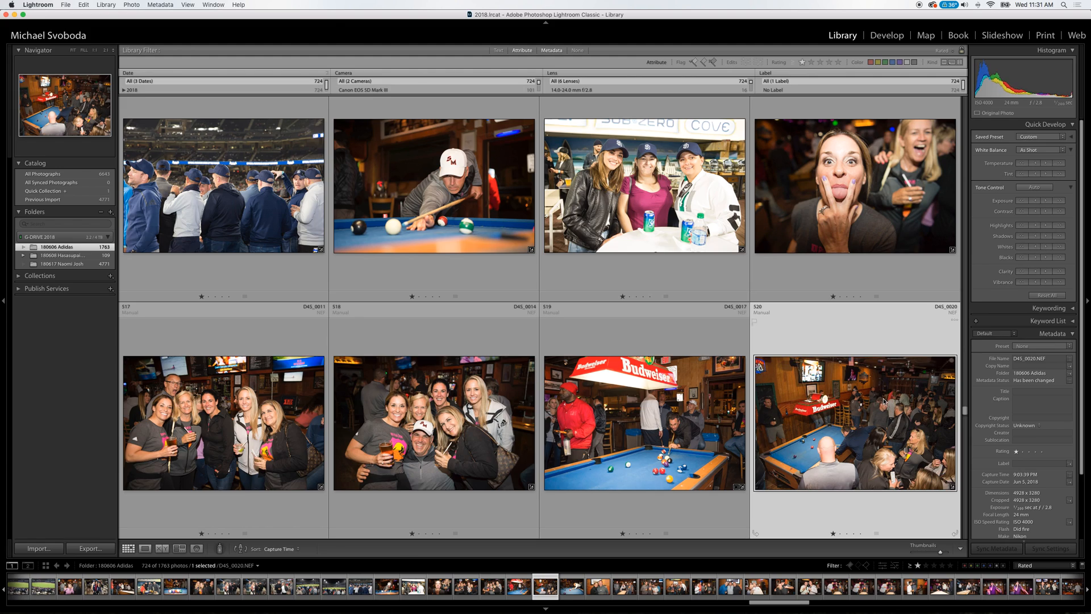
# Review the bar portraits and cheering crowd photos that follow D4S_0020, up to D4S_0085.
pyautogui.press('Down')
pyautogui.press('Down')
pyautogui.press('Down')
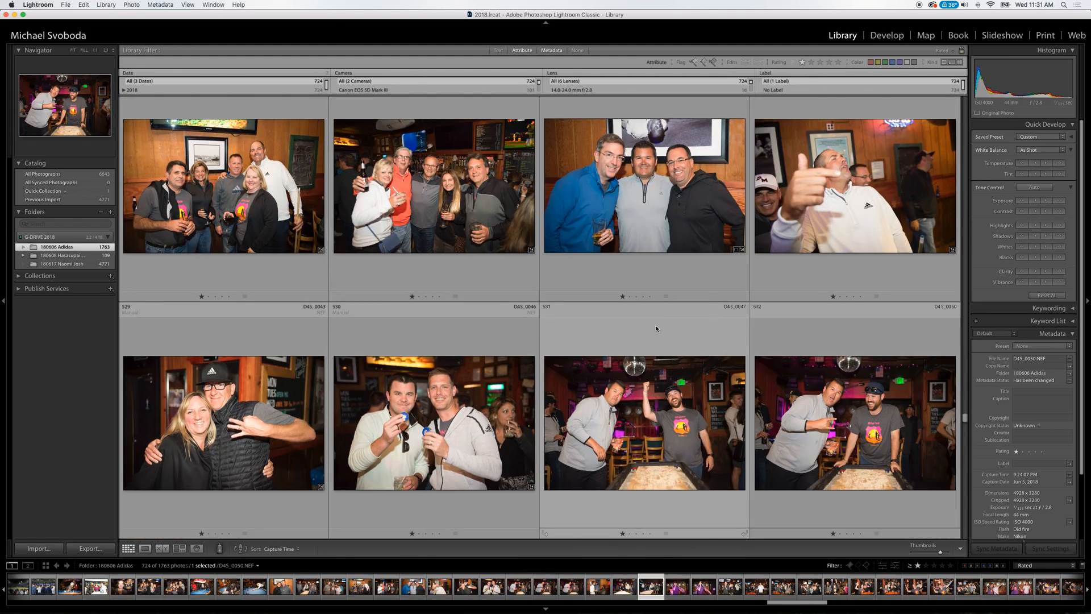
pyautogui.press('Down')
pyautogui.press('Down')
pyautogui.press('Down')
pyautogui.press('Down')
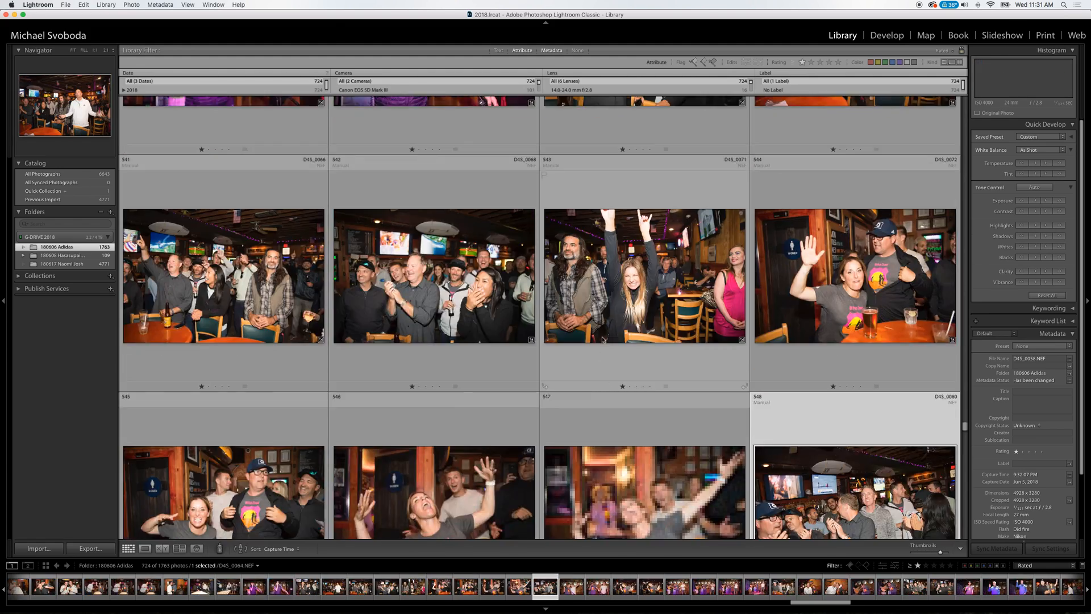
pyautogui.press('Down')
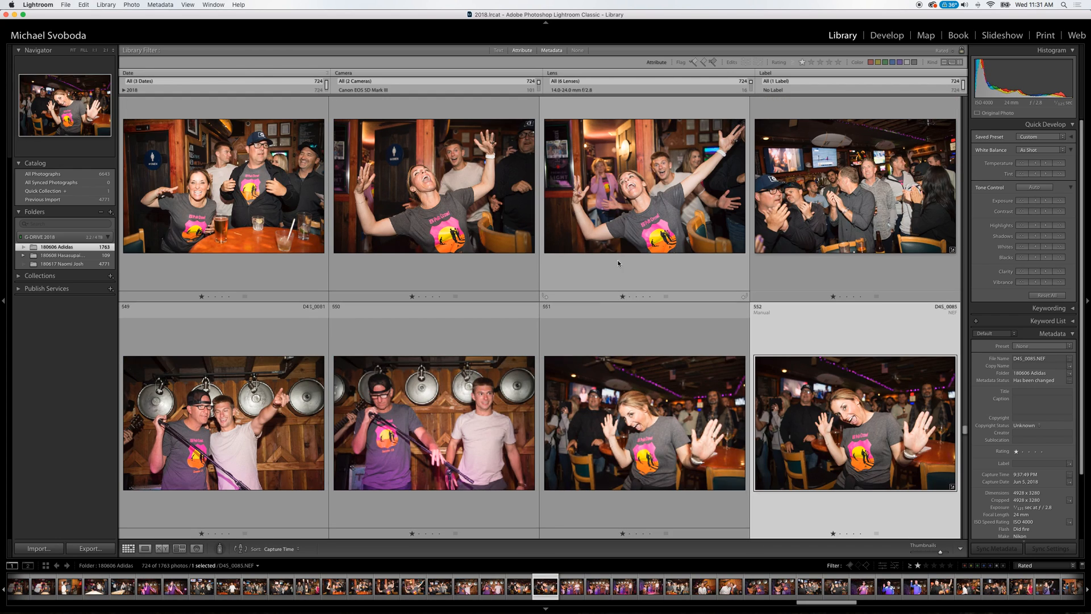
# Check the stage and audience photos up to D4S_0141 and raise the exposure of D4S_0138 slightly.
pyautogui.press('Down')
pyautogui.press('Down')
pyautogui.press('Down')
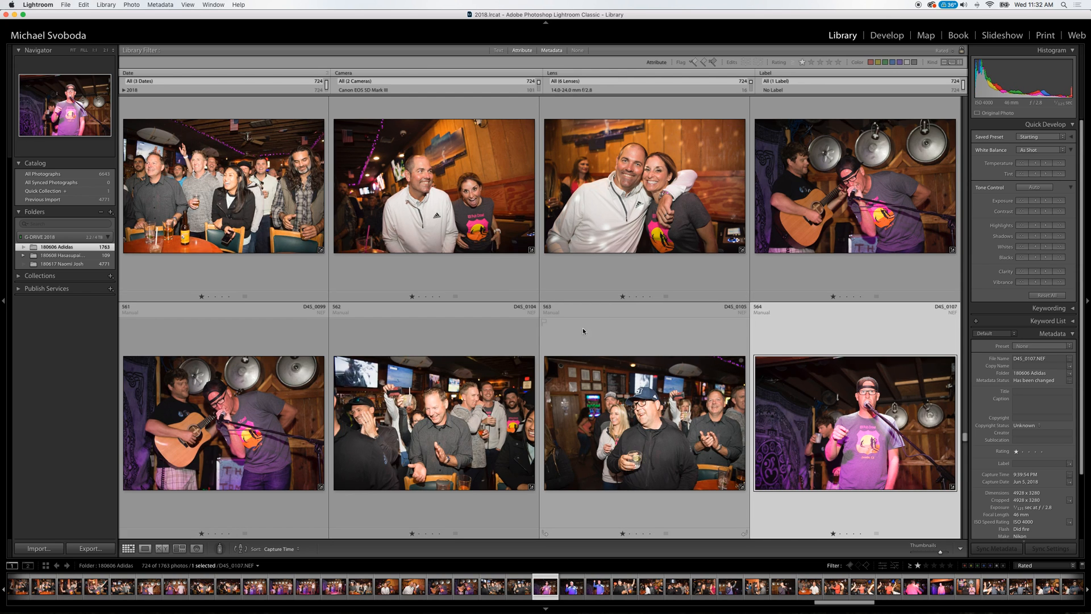
pyautogui.press('Down')
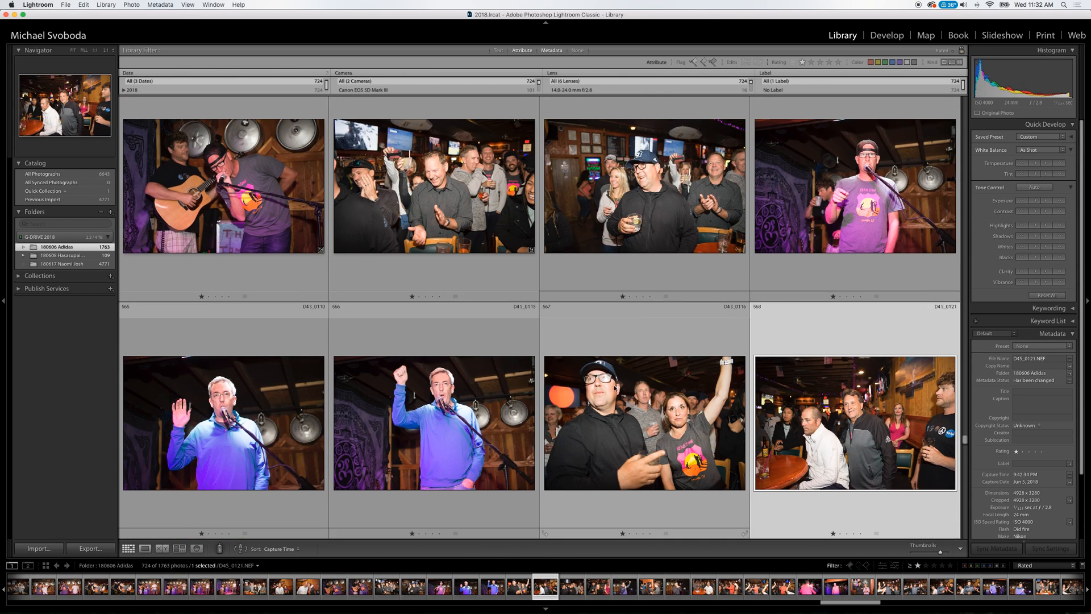
pyautogui.press('Down')
pyautogui.press('Down')
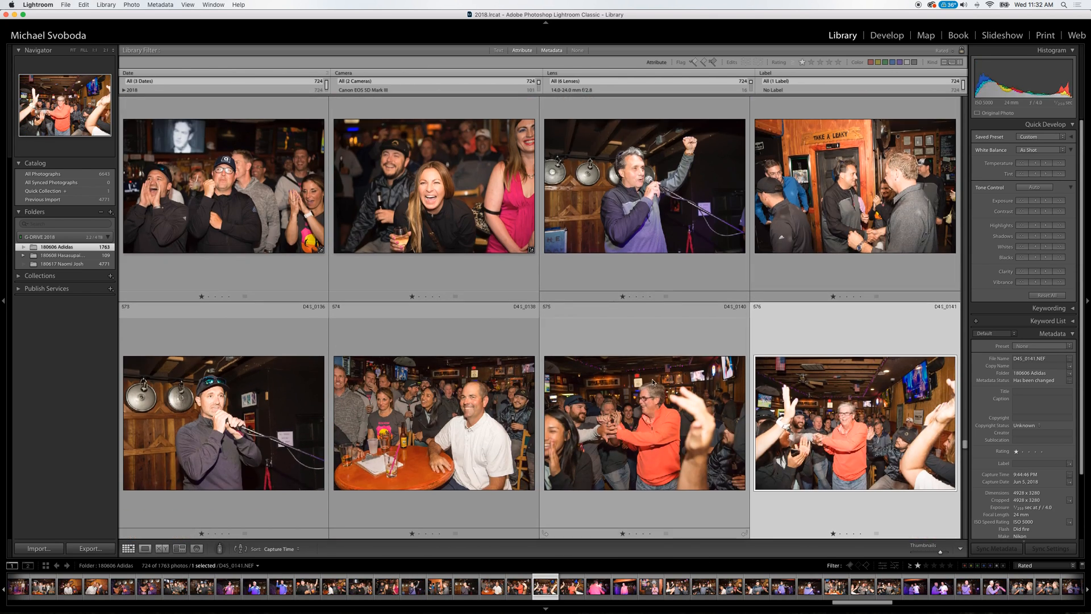
pyautogui.click(473, 420)
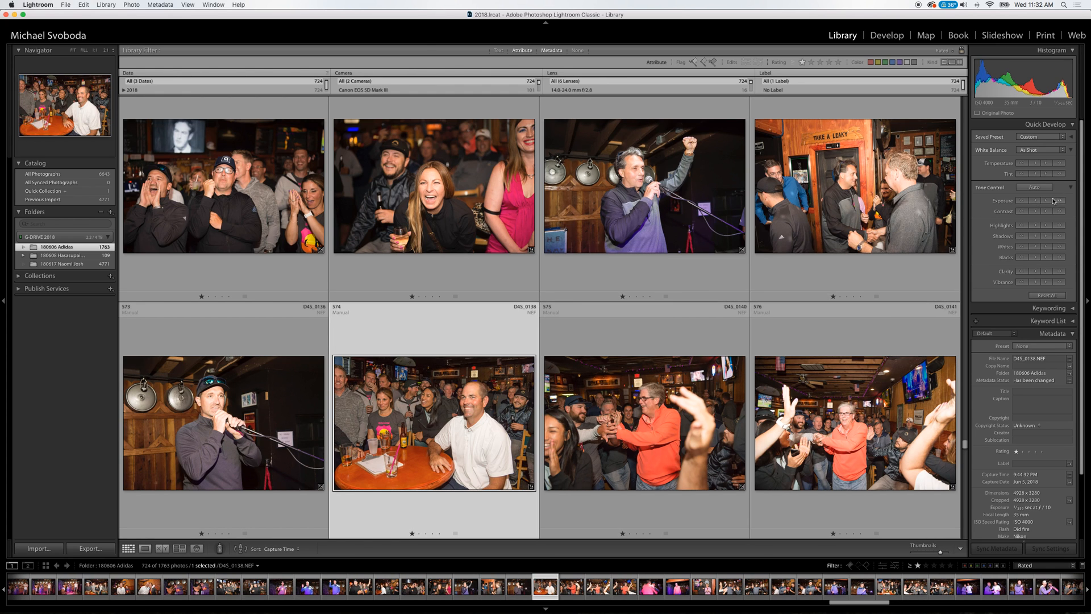
# Review the stage and cheering crowd photos that follow D4S_0141, up to D4S_0200.
pyautogui.press('Down')
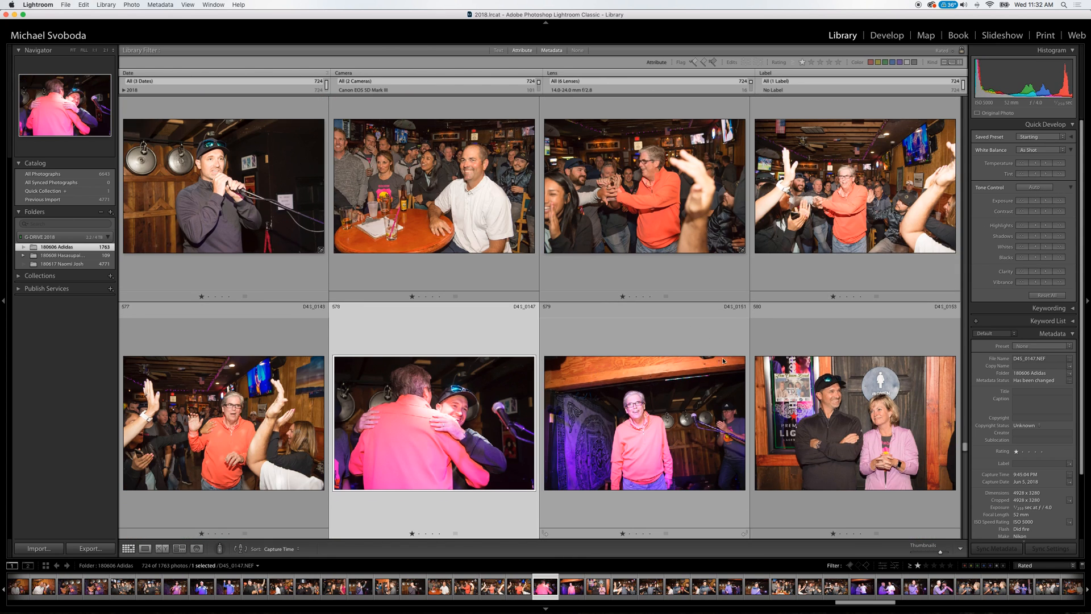
pyautogui.press('Down')
pyautogui.press('Down')
pyautogui.press('Down')
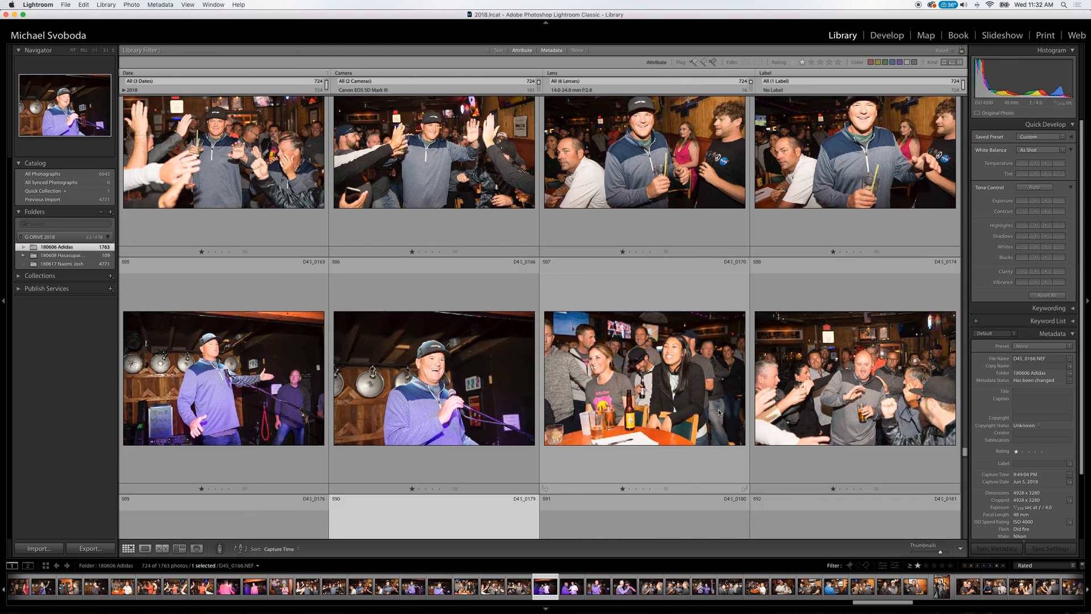
pyautogui.press('Down')
pyautogui.press('Down')
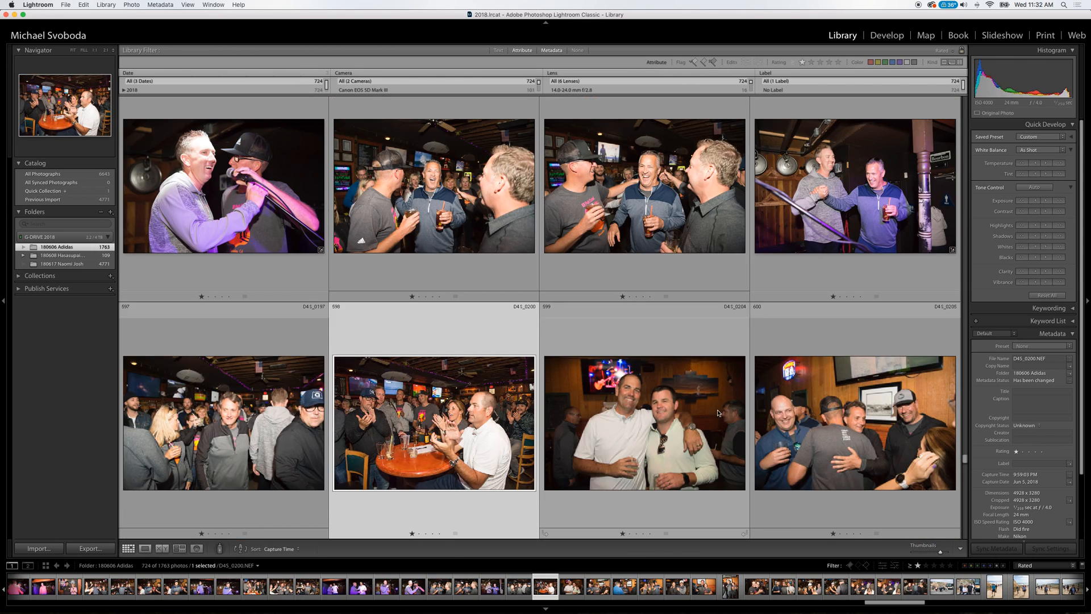
# Check the bar group portraits from D4S_0204 through D4S_0214 to D4S_0234.
pyautogui.scroll(-3, 718, 413)
pyautogui.click(621, 216)
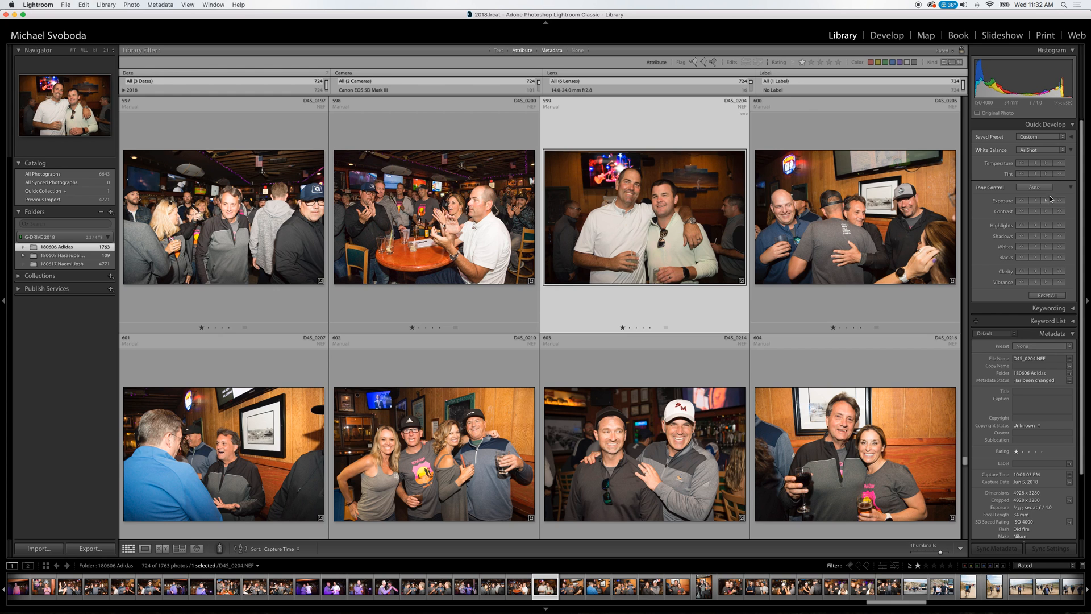
pyautogui.click(702, 381)
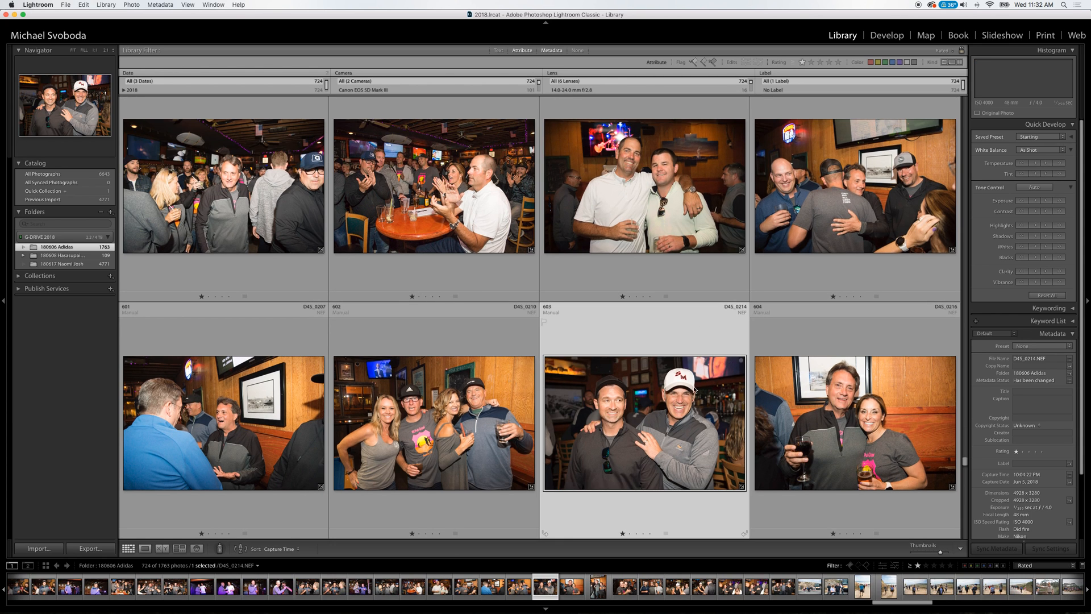
pyautogui.press('Down')
pyautogui.press('Down')
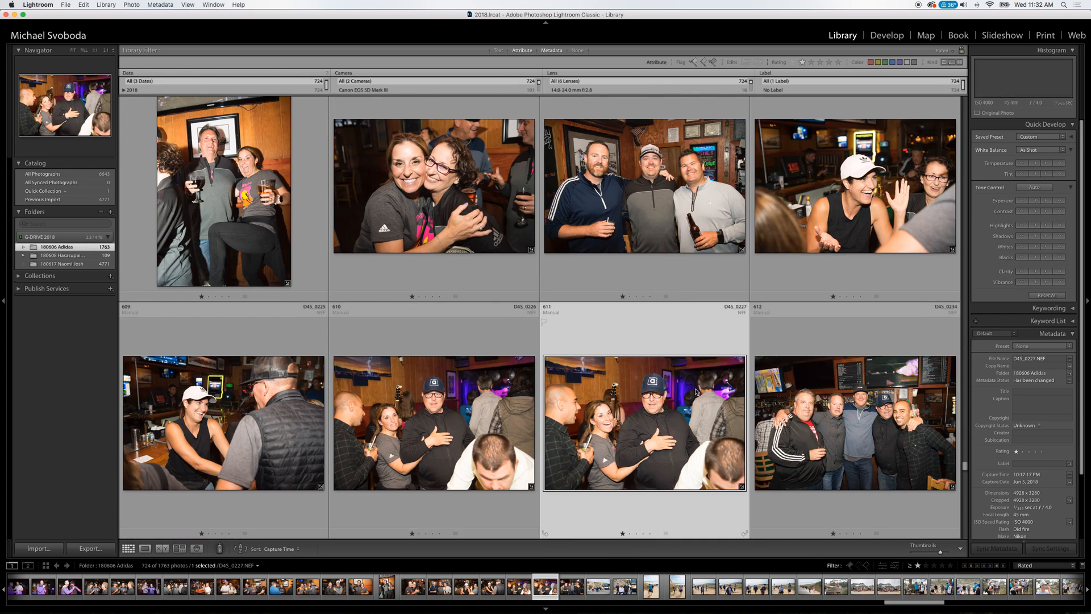
# Review the coastal hike photos from the bus arrival to the group shot D4S_0273.
pyautogui.press('Down')
pyautogui.press('Down')
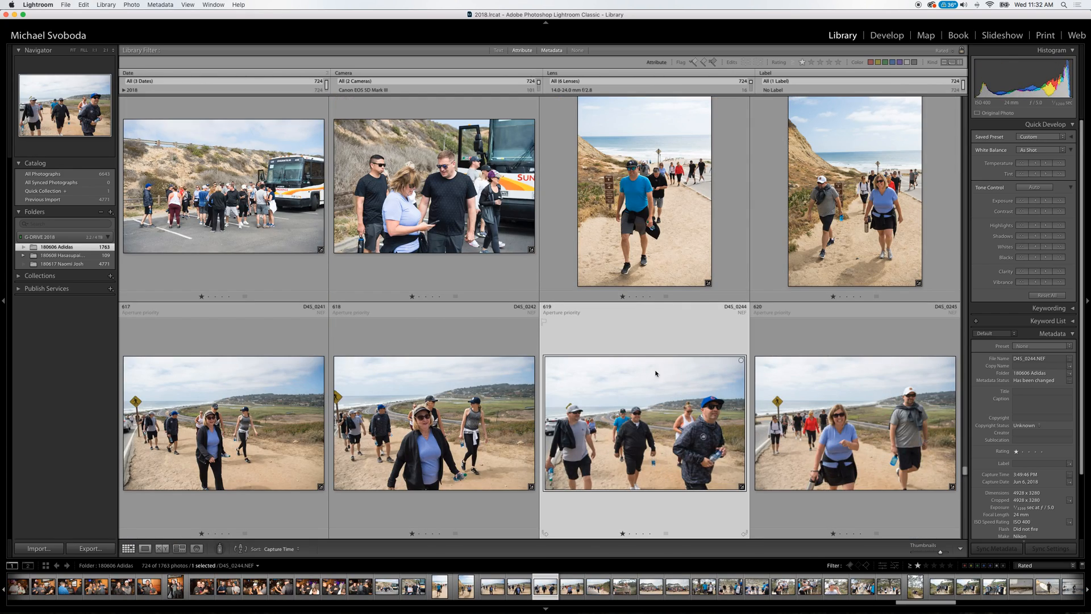
pyautogui.press('Down')
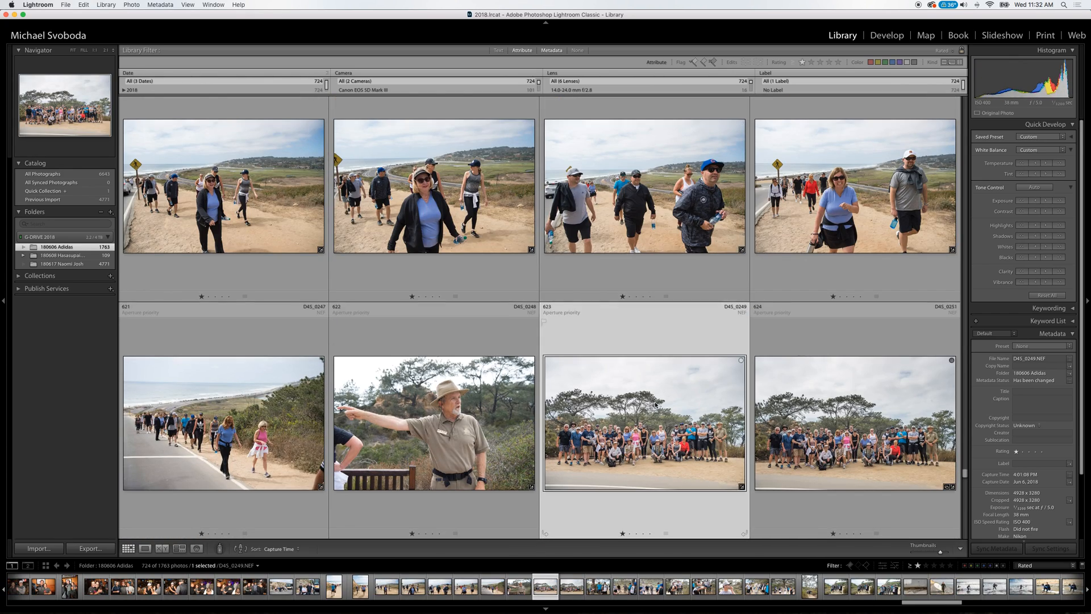
pyautogui.press('Down')
pyautogui.press('Down')
pyautogui.press('Down')
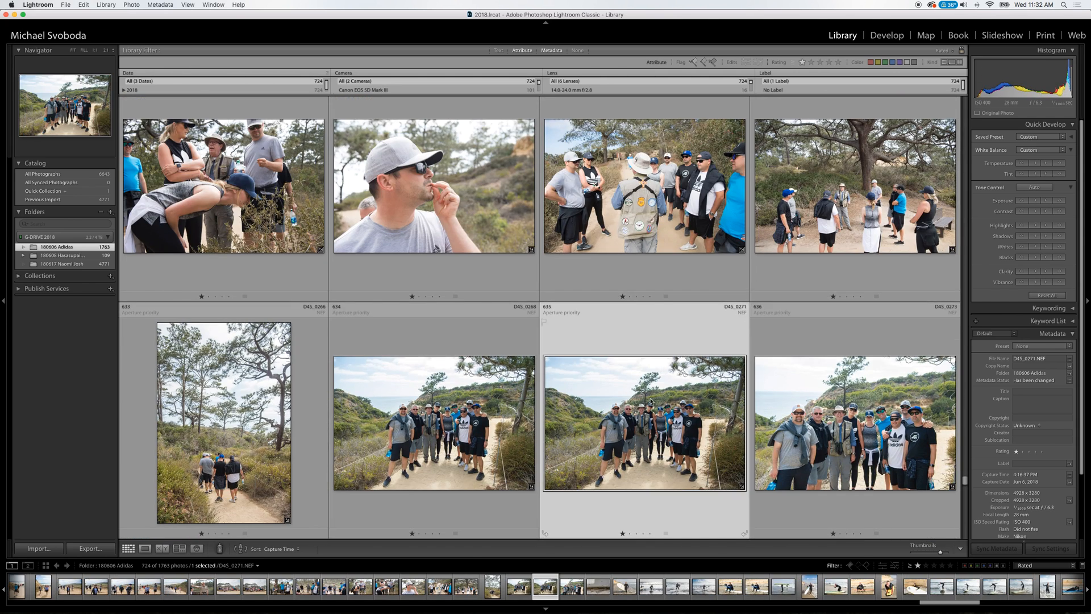
pyautogui.click(883, 396)
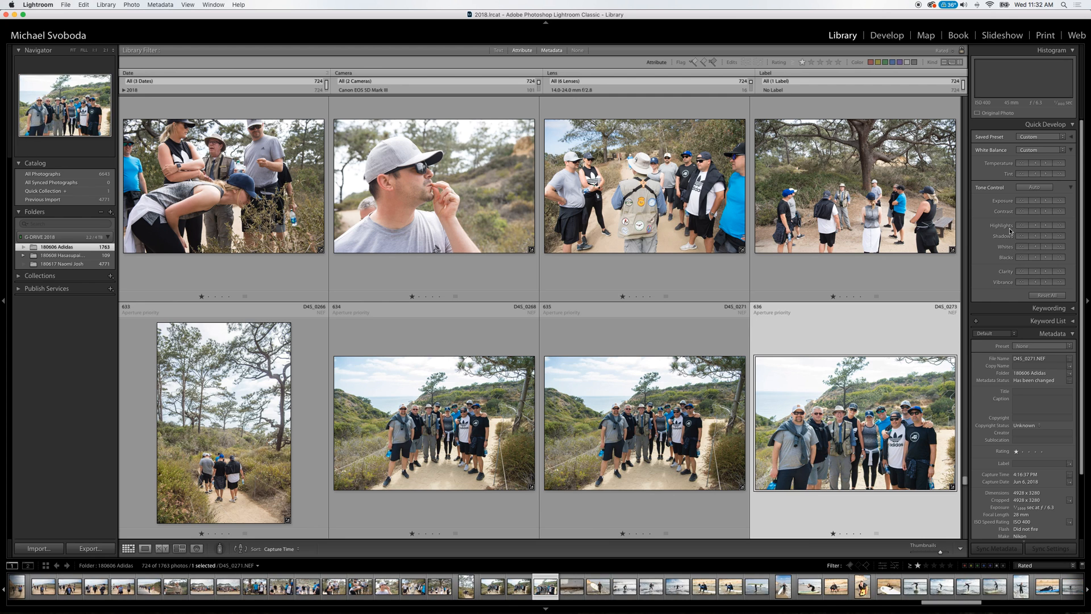
# Inspect the rattlesnake photo D4S_0274 enlarged in Loupe view, including its lower part, and return to the grid.
pyautogui.press('Down')
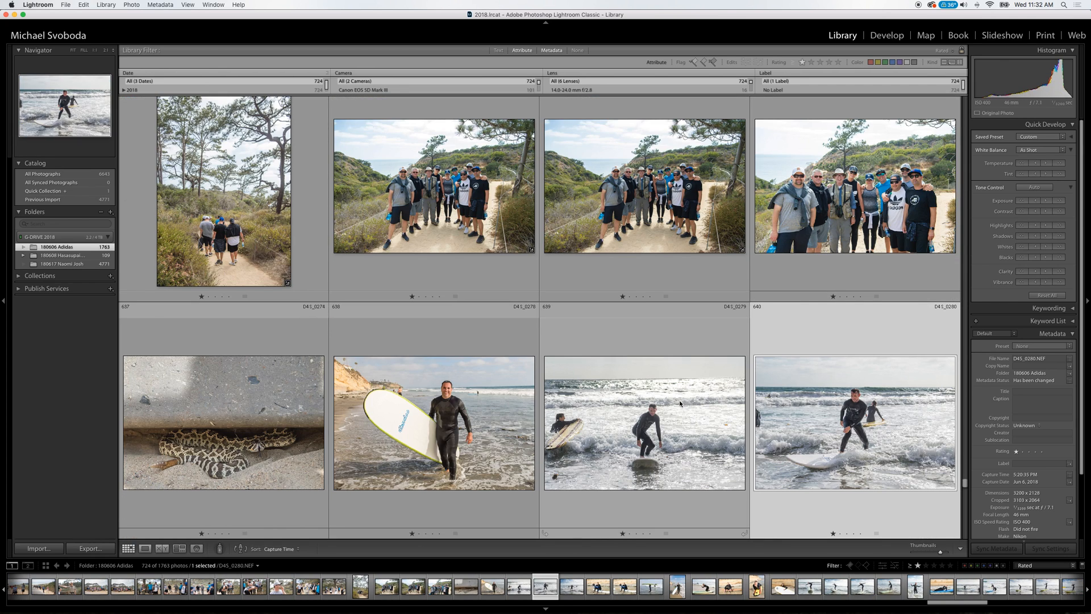
pyautogui.doubleClick(281, 447)
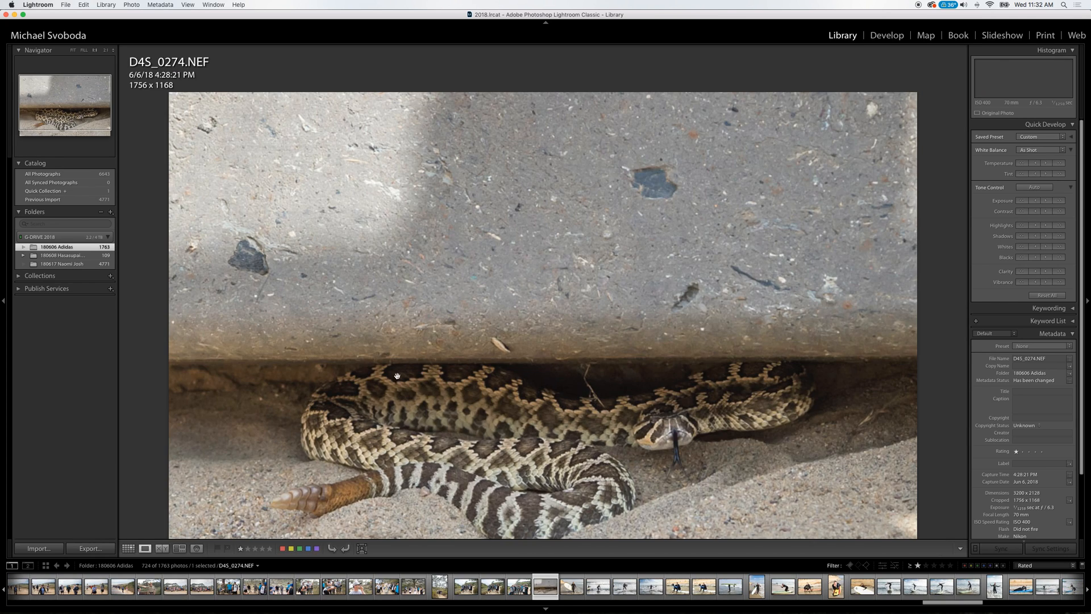
pyautogui.moveTo(692, 431); pyautogui.dragTo(719, 379)
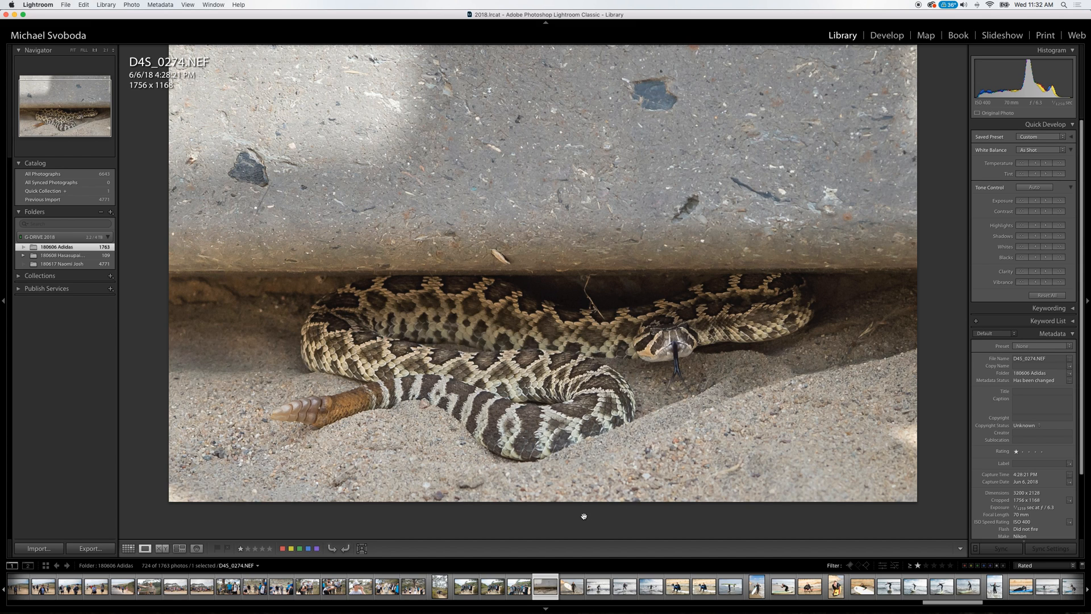
pyautogui.press('g')
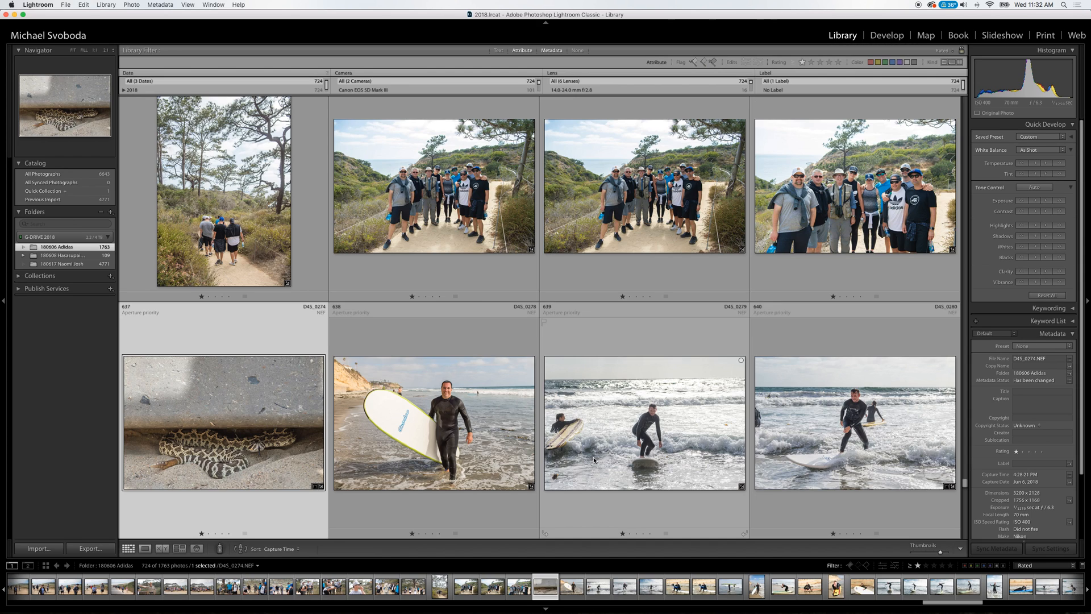
# Review the surfing photos from D4S_0278 to D4S_0355.
pyautogui.click(424, 428)
pyautogui.click(648, 415)
pyautogui.press('Down')
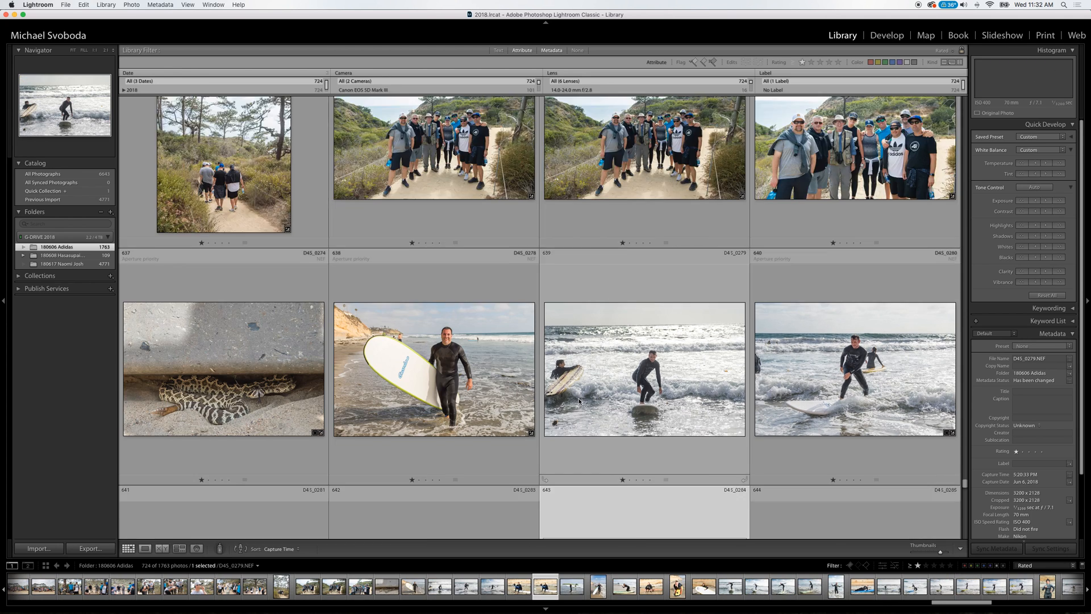
pyautogui.press('Down')
pyautogui.press('Down')
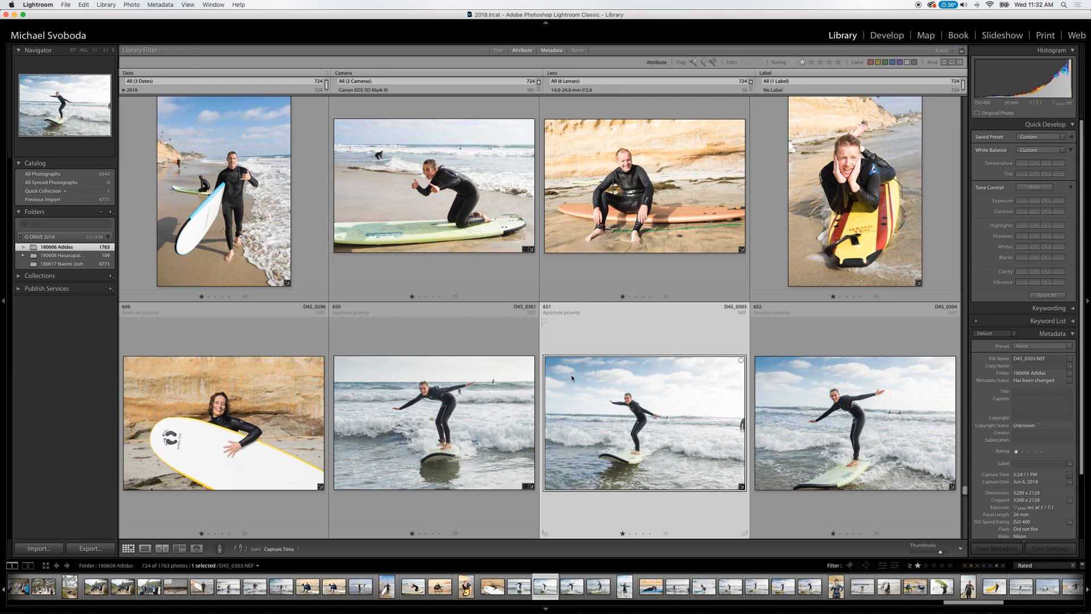
pyautogui.press('Down')
pyautogui.press('Down')
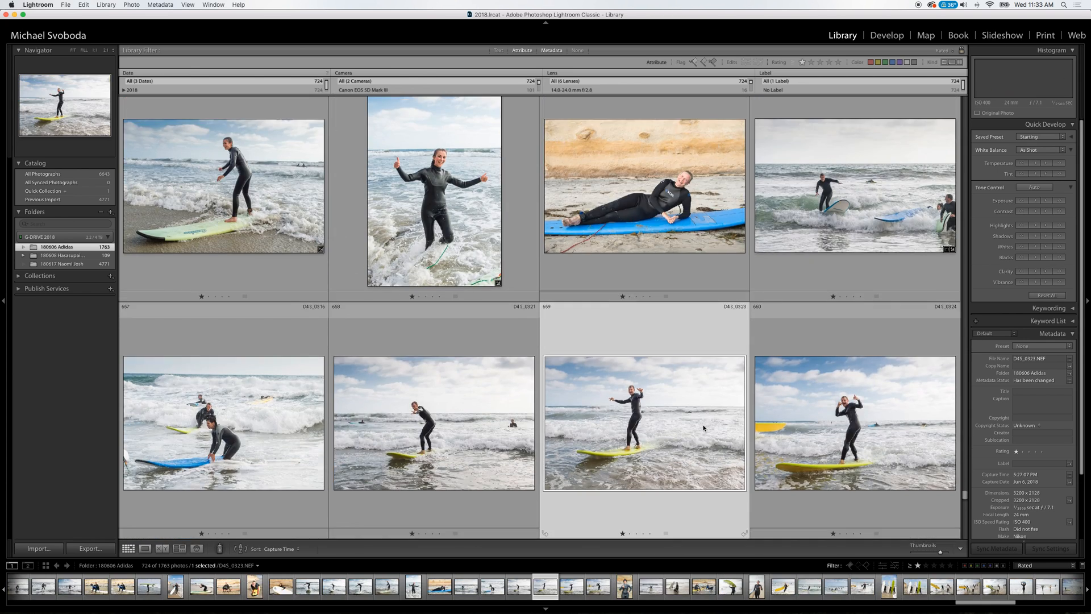
pyautogui.press('Down')
pyautogui.press('Down')
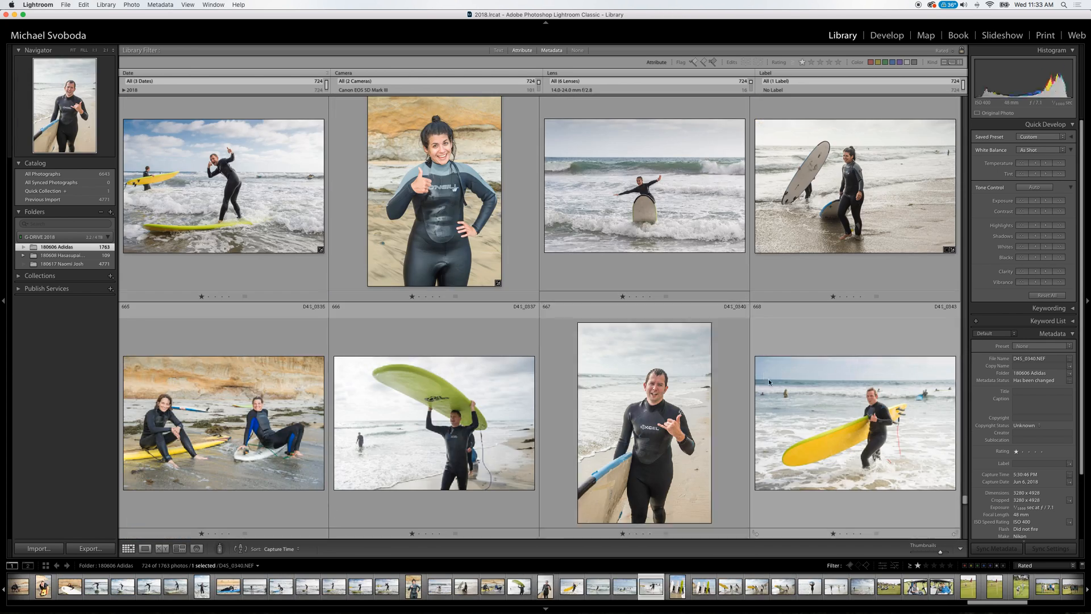
pyautogui.press('Down')
pyautogui.press('Down')
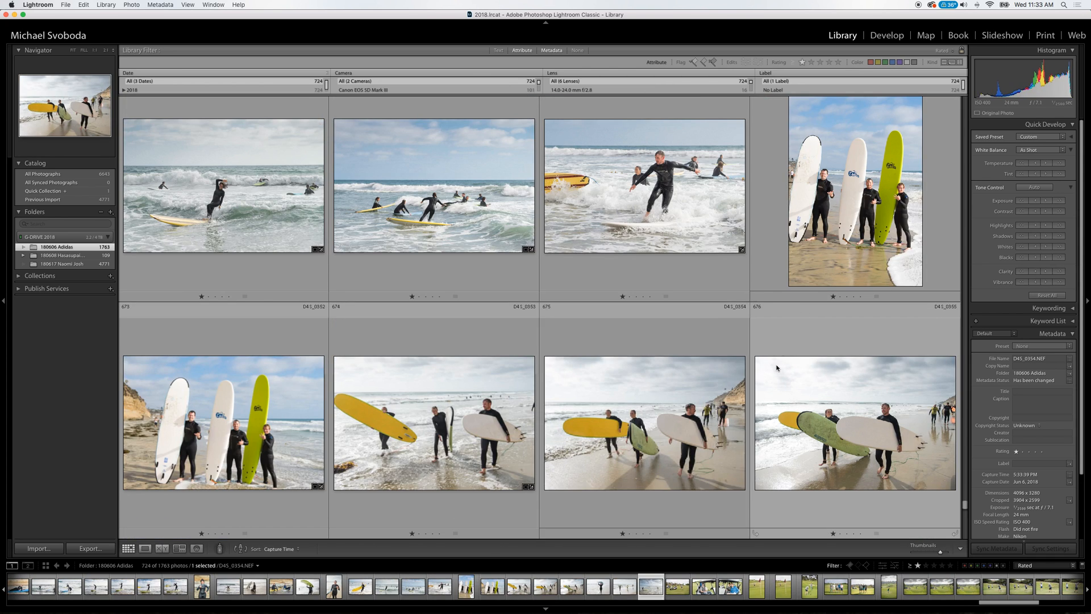
# Review the remaining beach photos and the golf photos through D4S_0464 at the end of the rated set.
pyautogui.press('Down')
pyautogui.press('Down')
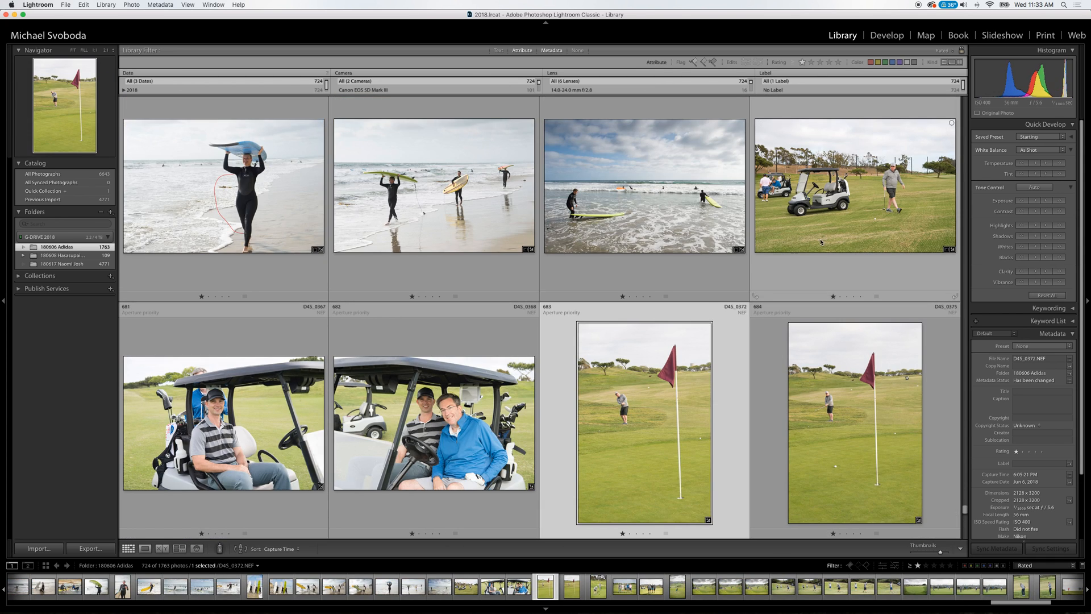
pyautogui.press('Left')
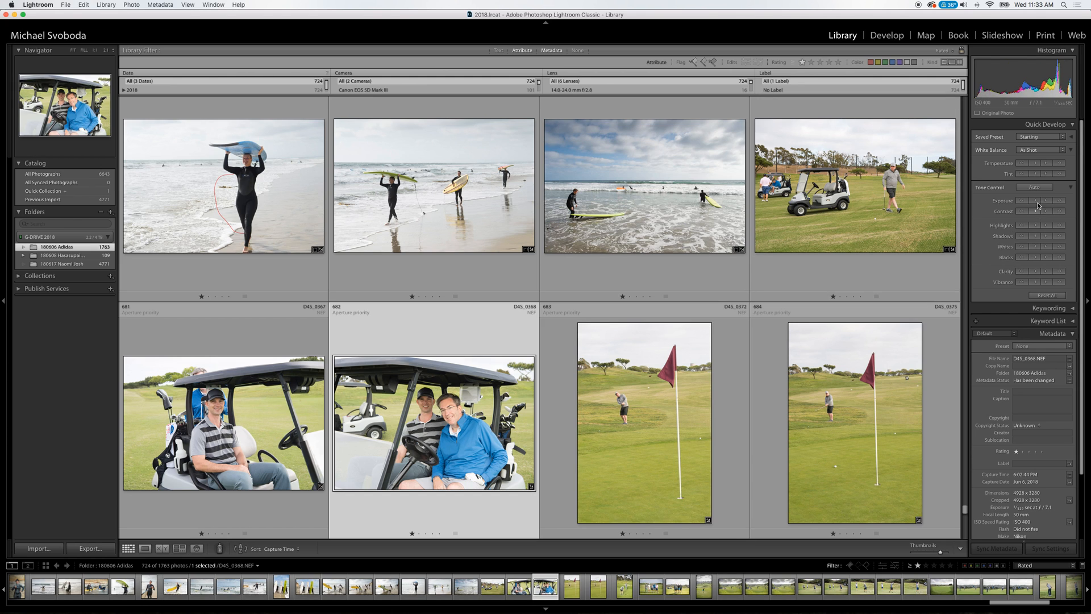
pyautogui.press('Down')
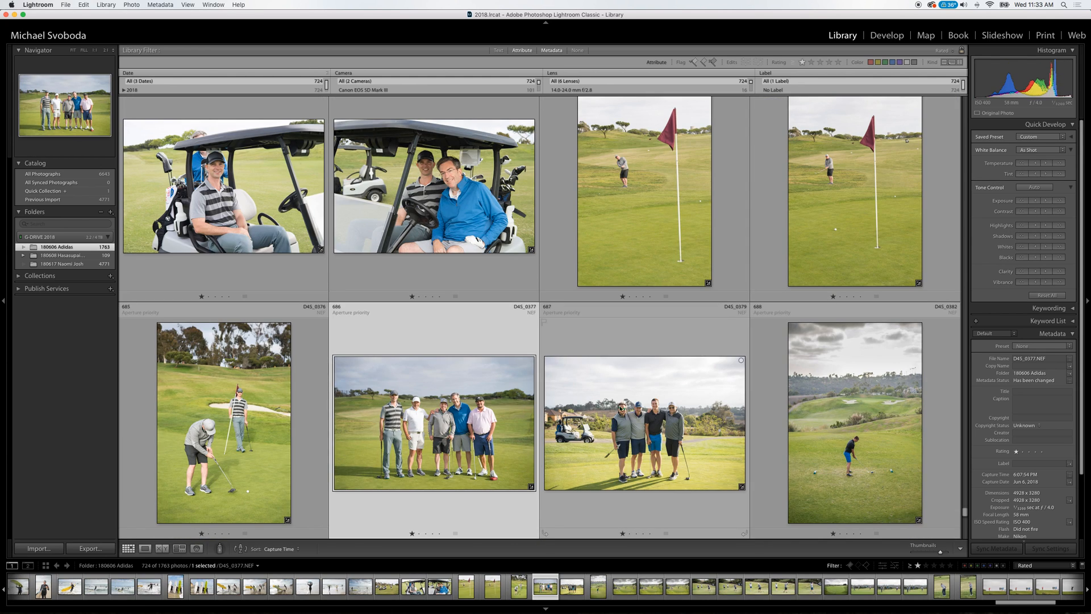
pyautogui.press('Down')
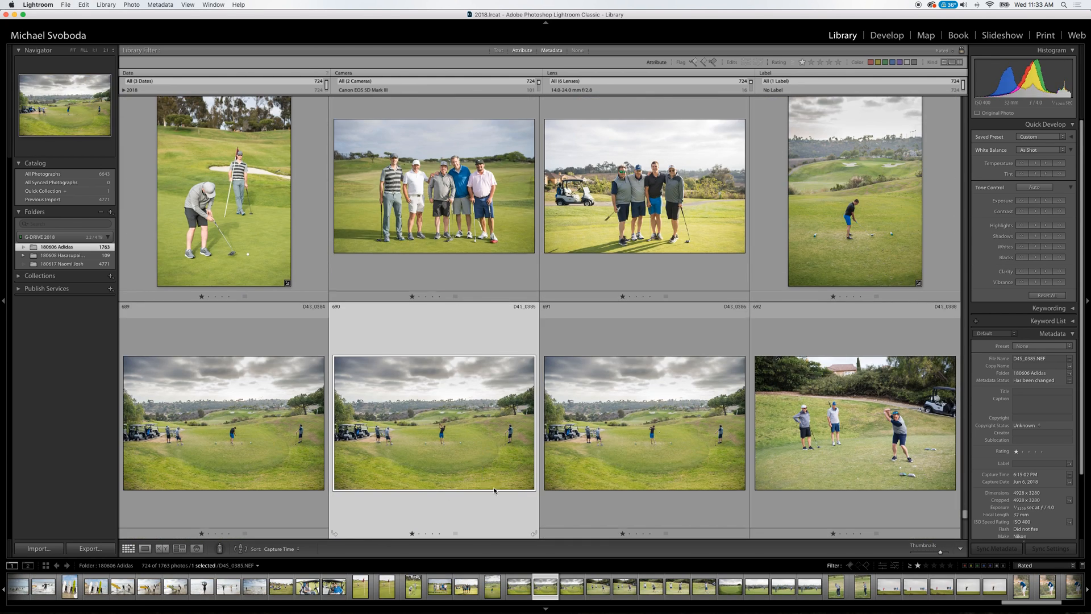
pyautogui.press('Down')
pyautogui.press('Down')
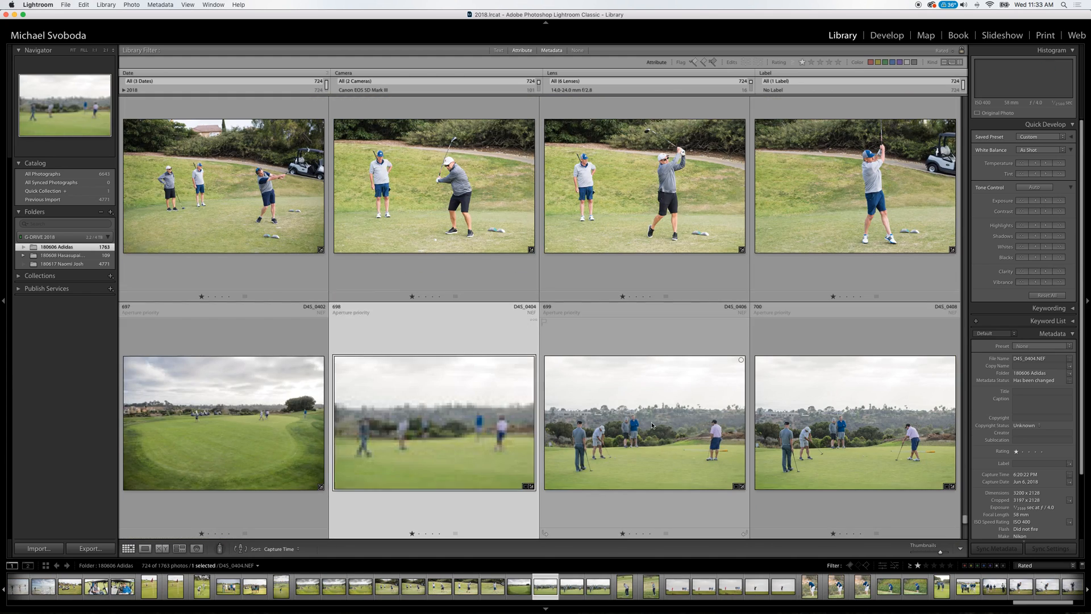
pyautogui.press('Down')
pyautogui.press('Down')
pyautogui.press('Down')
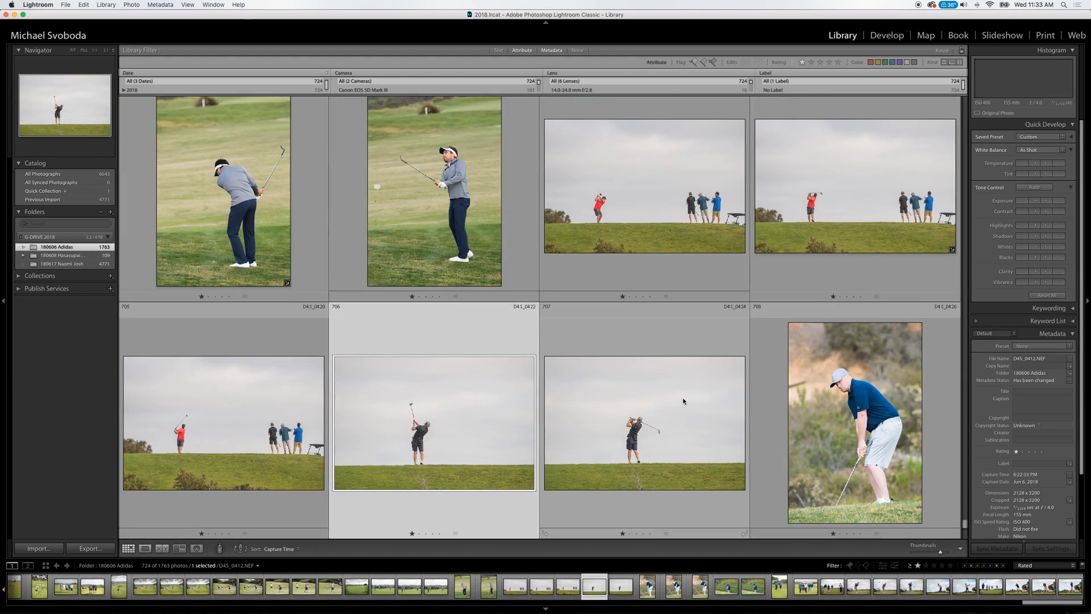
pyautogui.press('Down')
pyautogui.press('Down')
pyautogui.press('Down')
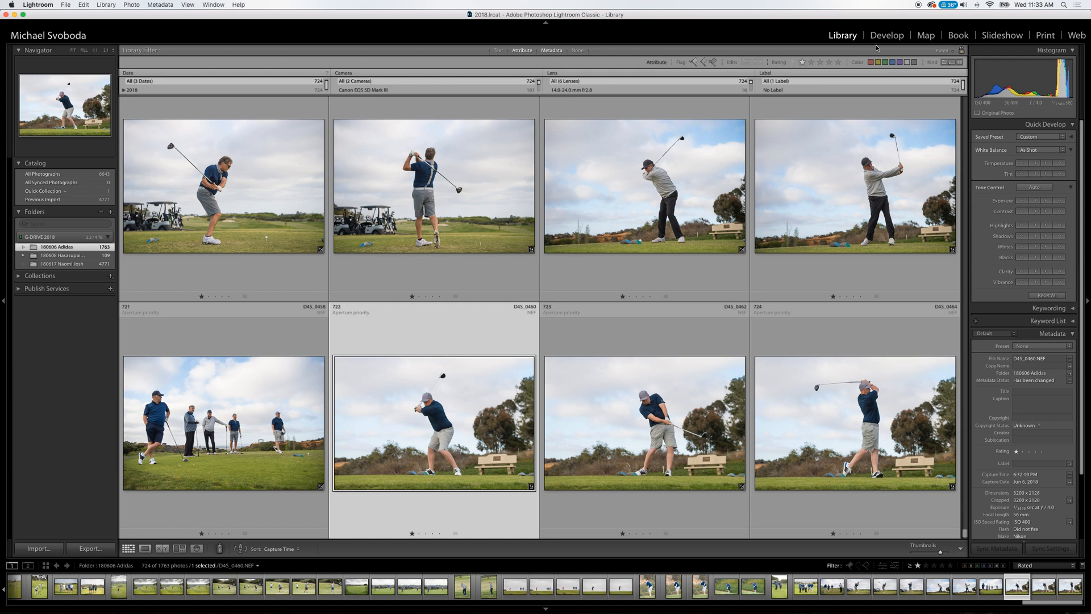
# Hide and reshow the Library filter bar, and switch its Metadata filter columns off and on again.
pyautogui.click(188, 5)
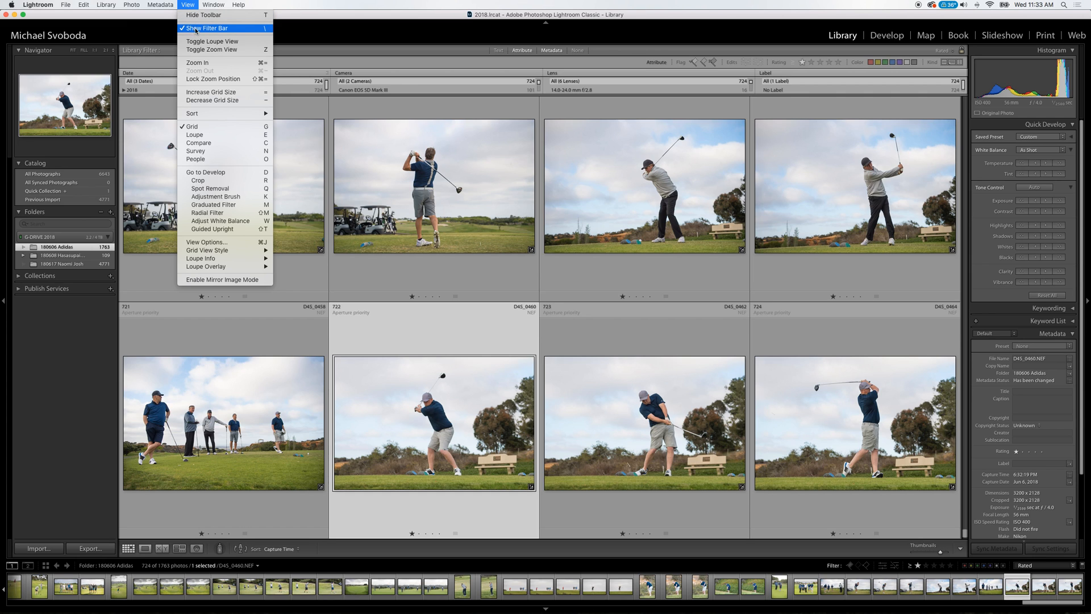
pyautogui.click(199, 28)
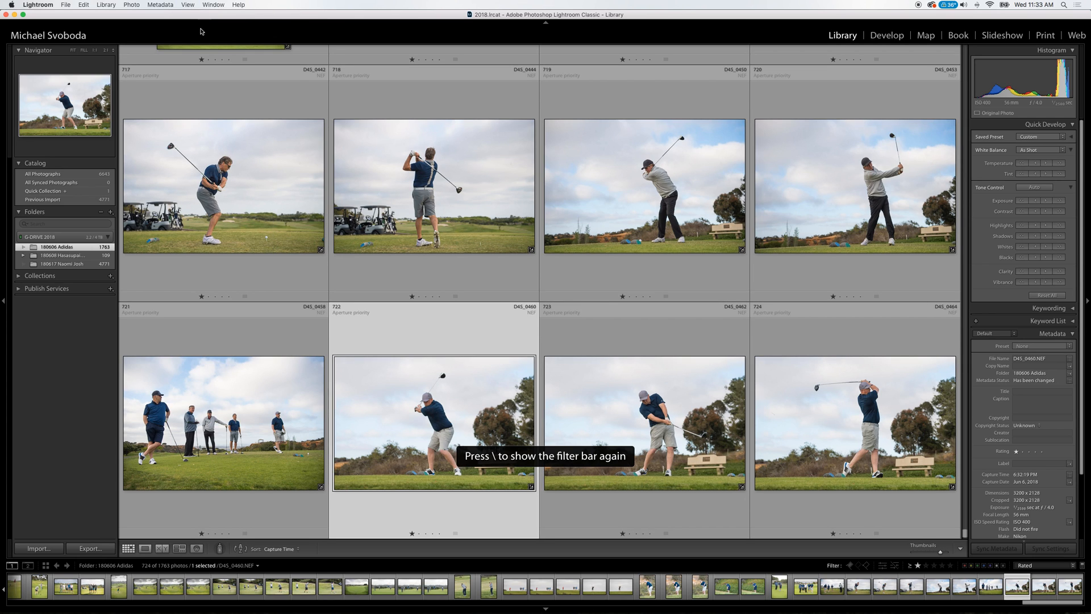
pyautogui.click(189, 6)
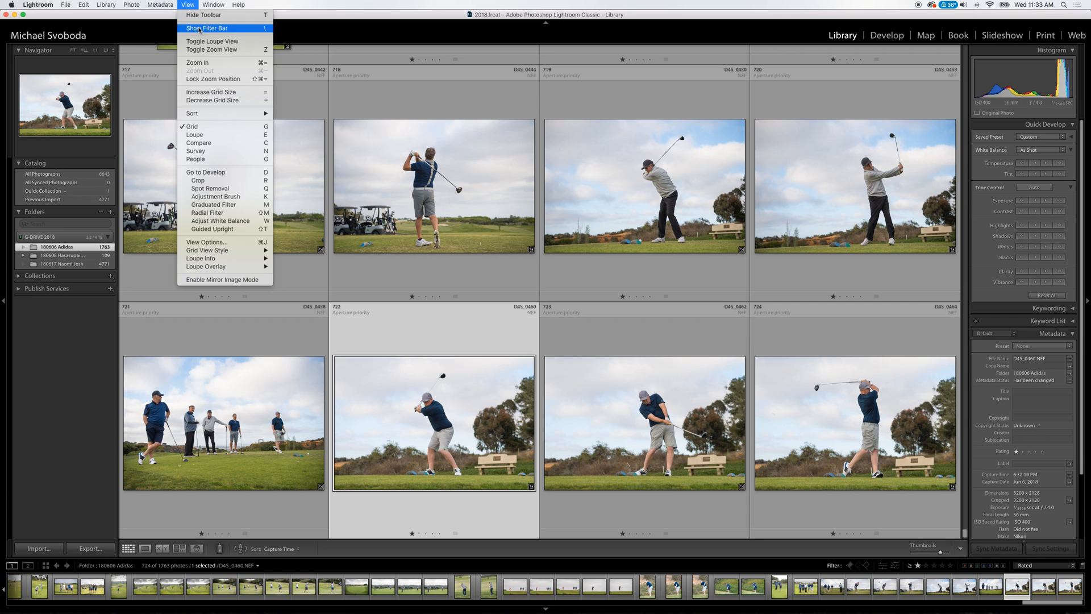
pyautogui.click(199, 29)
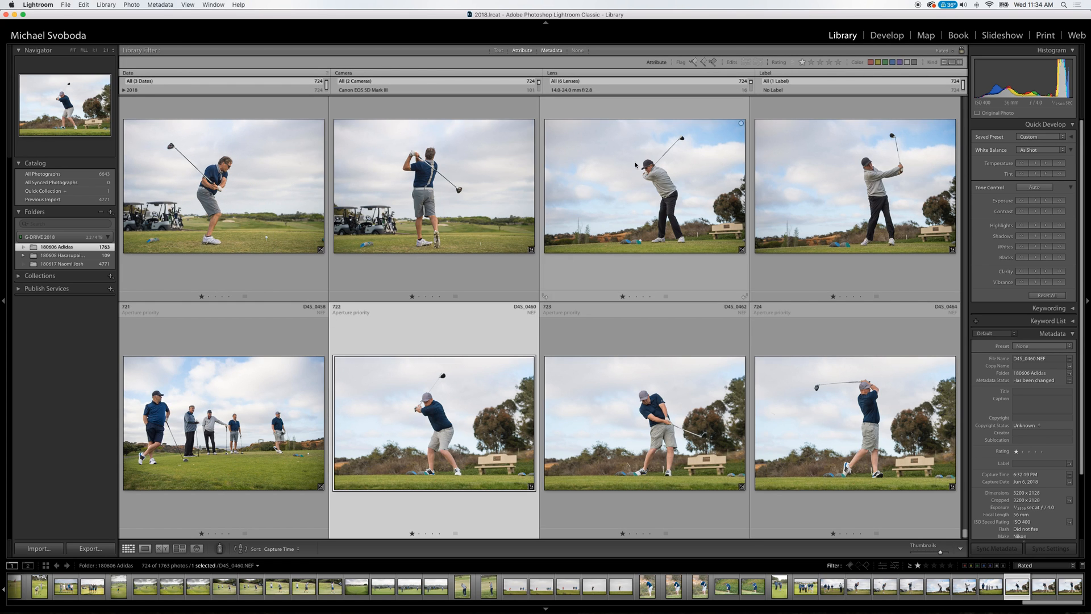
pyautogui.click(552, 51)
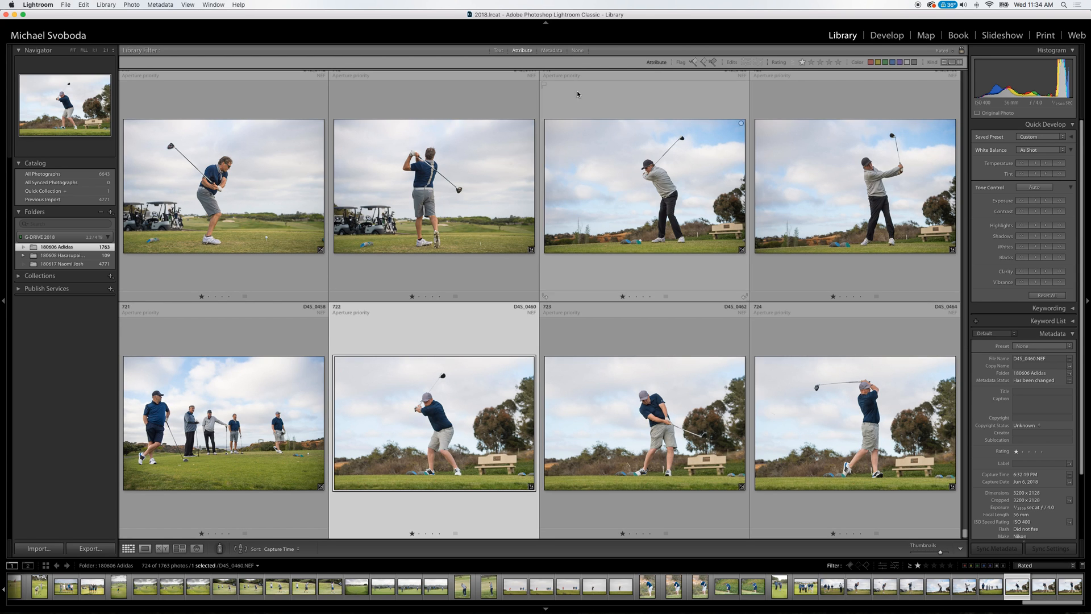
pyautogui.click(551, 50)
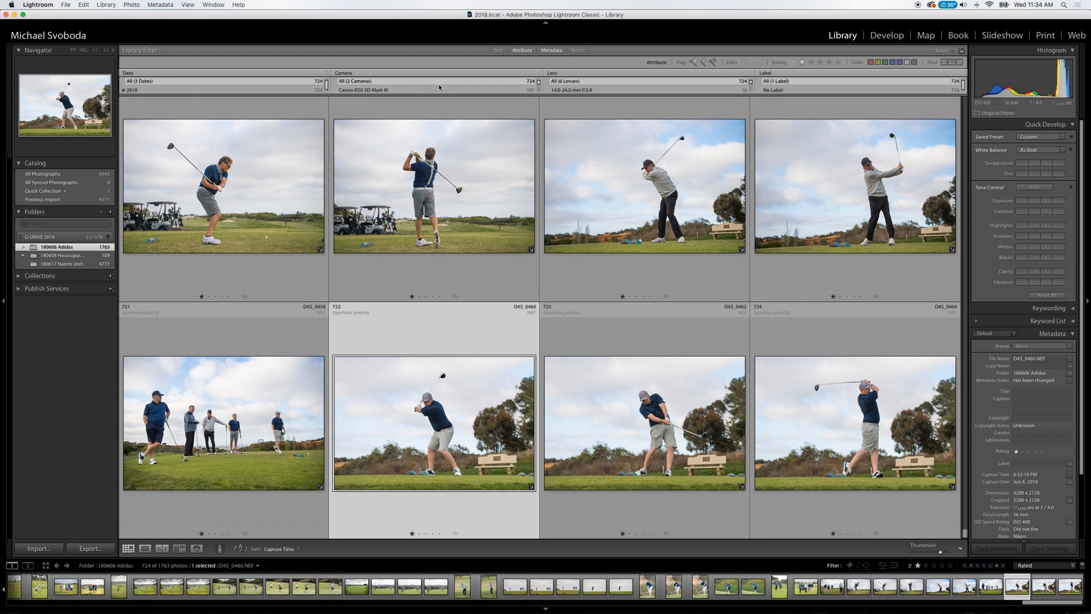
# Filter the rated photos to the Canon EOS 5D Mark III camera and select photo 1F1A4191.
pyautogui.moveTo(539, 82); pyautogui.dragTo(540, 92)
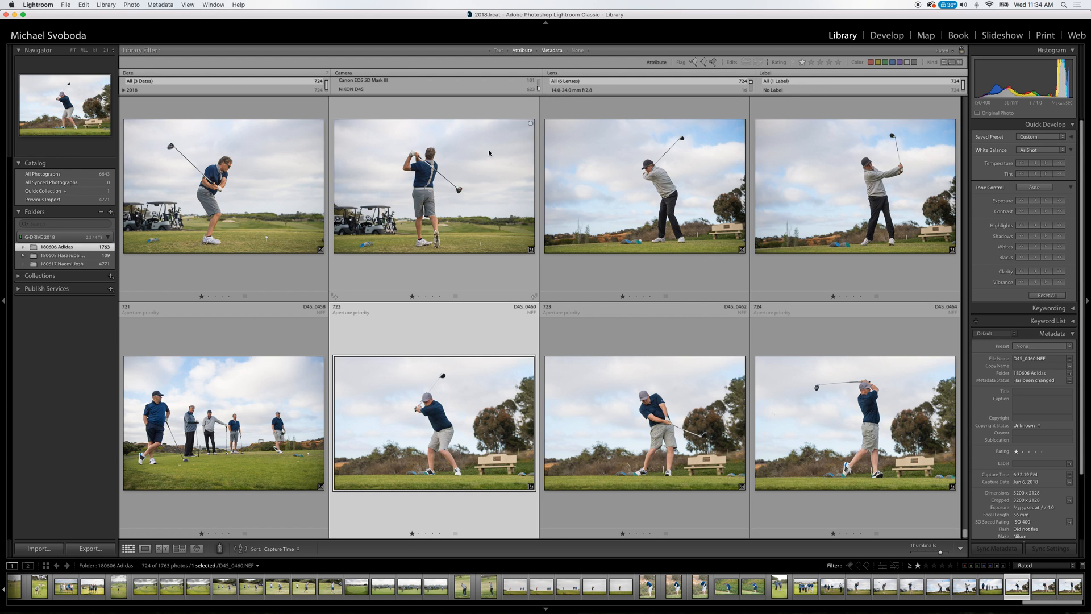
pyautogui.click(377, 80)
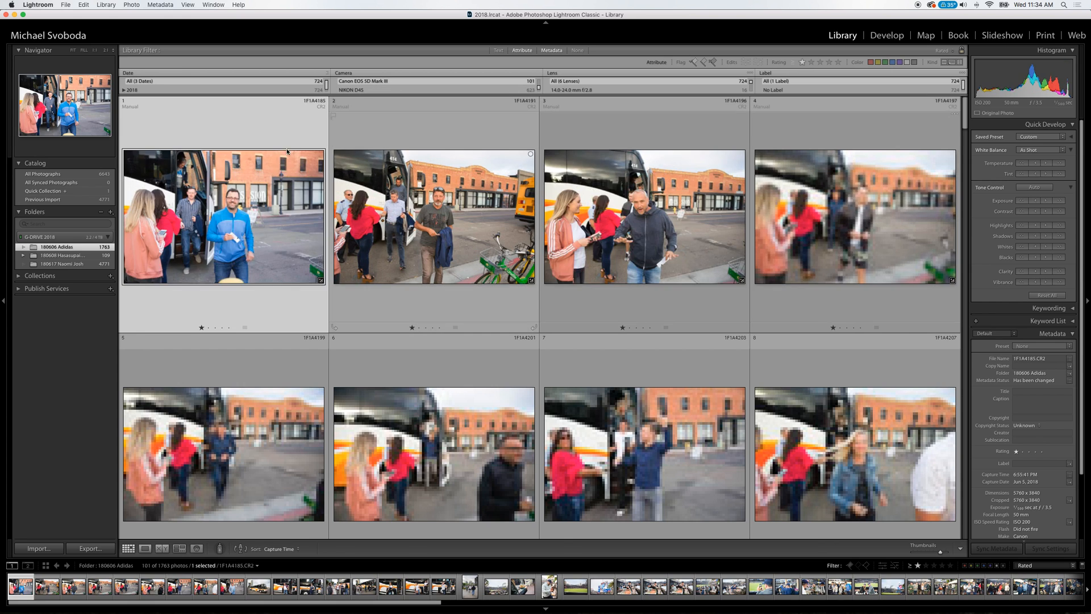
pyautogui.moveTo(965, 122)
pyautogui.mouseDown()
pyautogui.moveTo(965, 526)
pyautogui.moveTo(955, 553)
pyautogui.moveTo(971, 348)
pyautogui.moveTo(965, 111)
pyautogui.mouseUp()
pyautogui.click(451, 220)
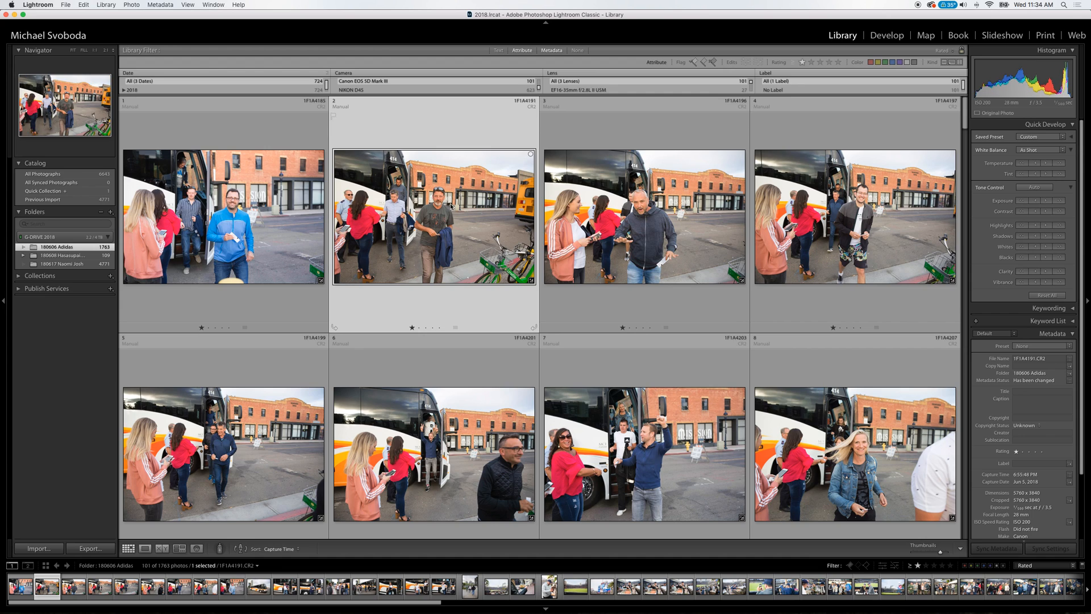
# Select all the Canon EOS 5D Mark III photos, show both cameras again, and check where the selection falls among the rated photos.
pyautogui.press('super+a')
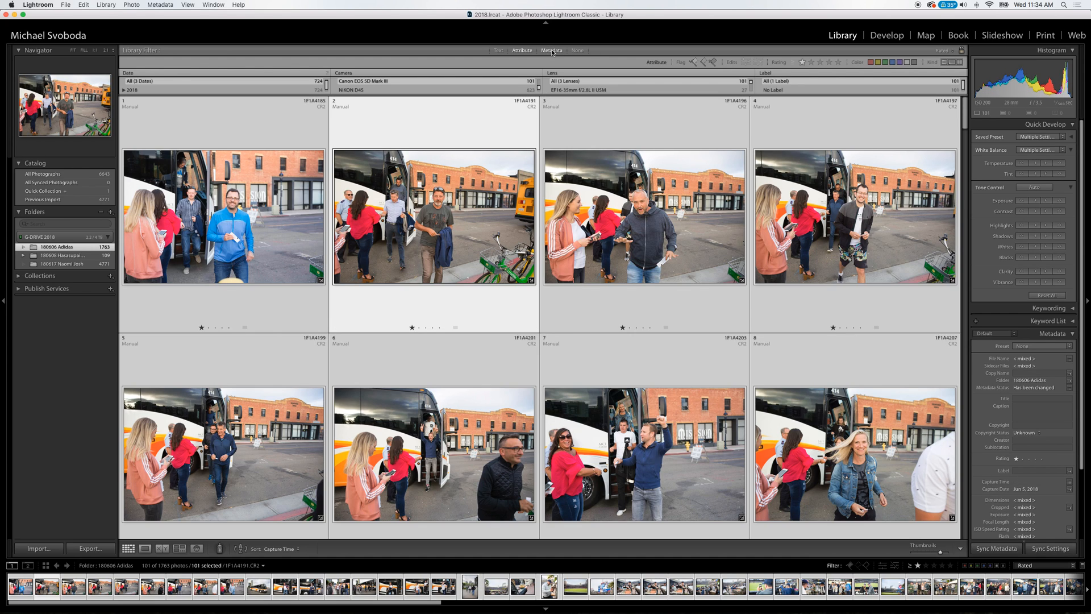
pyautogui.moveTo(539, 88); pyautogui.dragTo(537, 81)
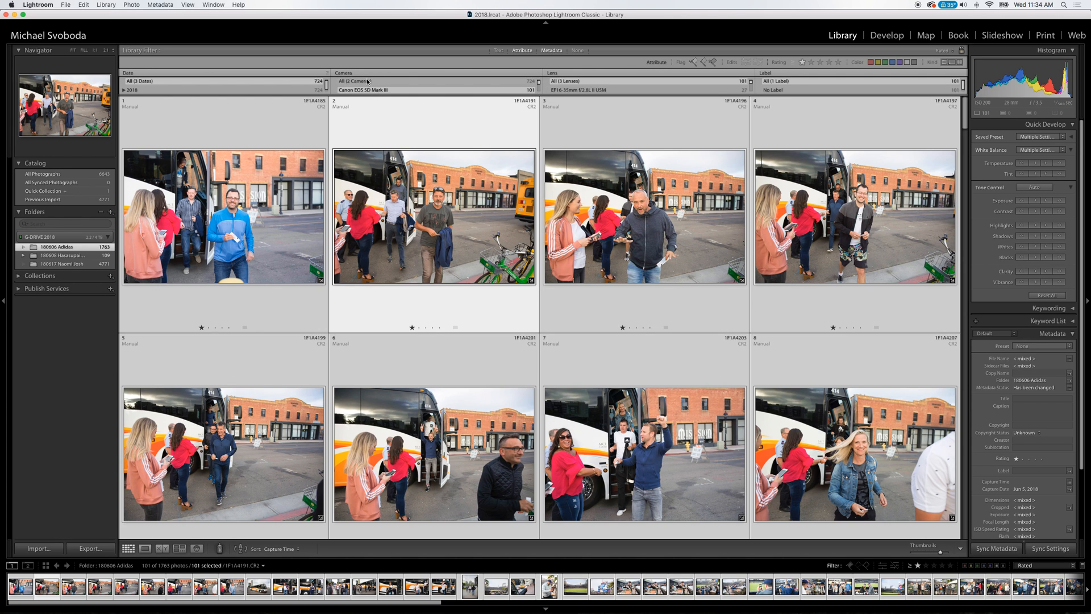
pyautogui.click(438, 82)
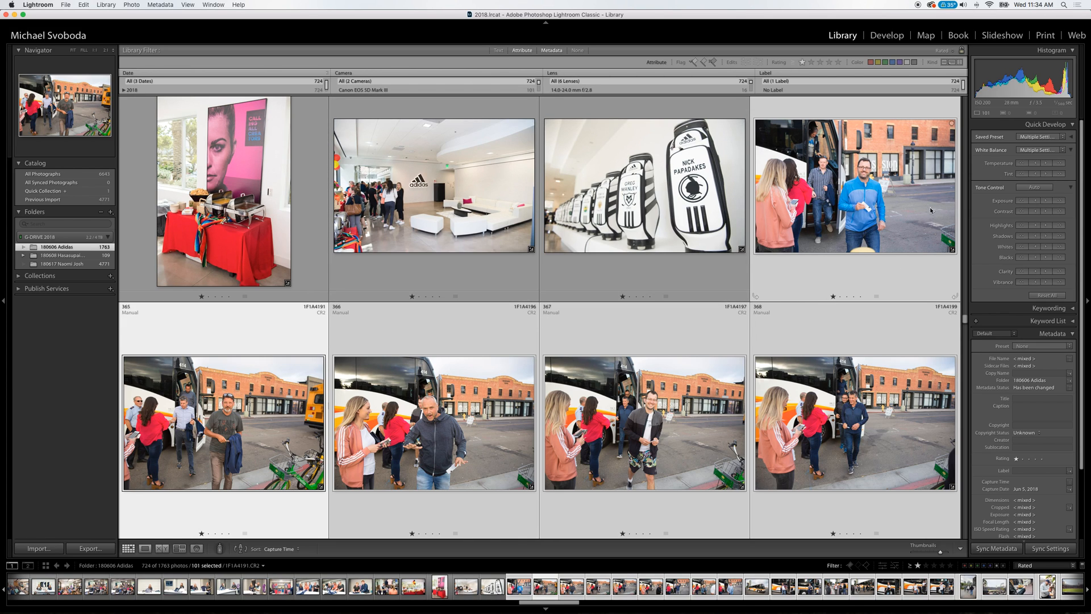
pyautogui.moveTo(965, 319); pyautogui.dragTo(969, 331)
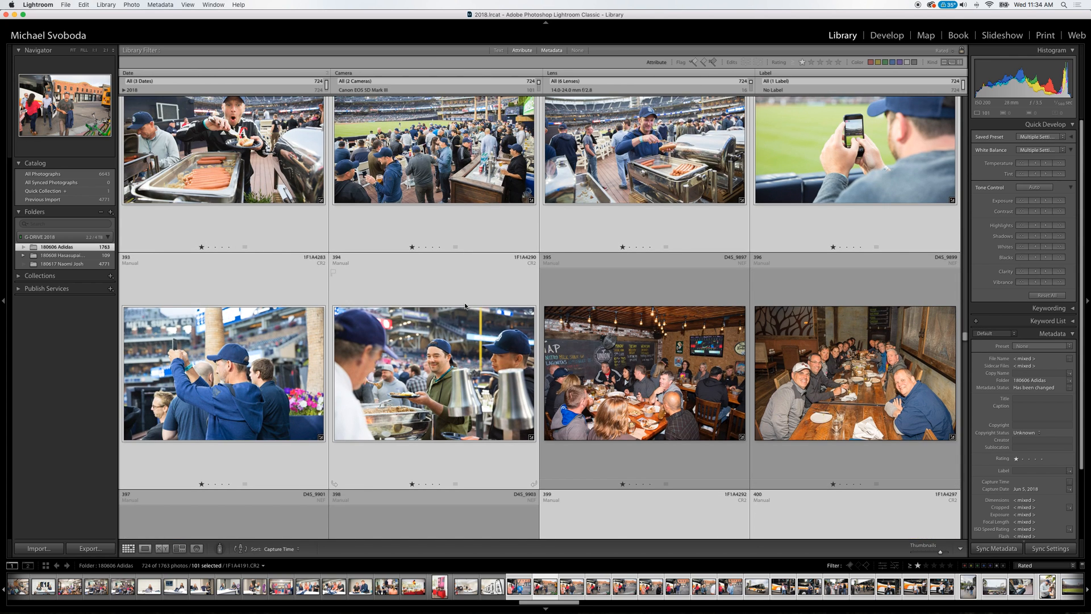
# Select all Canon EOS 5D Mark III photos with 1F1A4292 active, show all cameras, and move the selection between 1F1A4290 and D4S_9897.
pyautogui.click(653, 517)
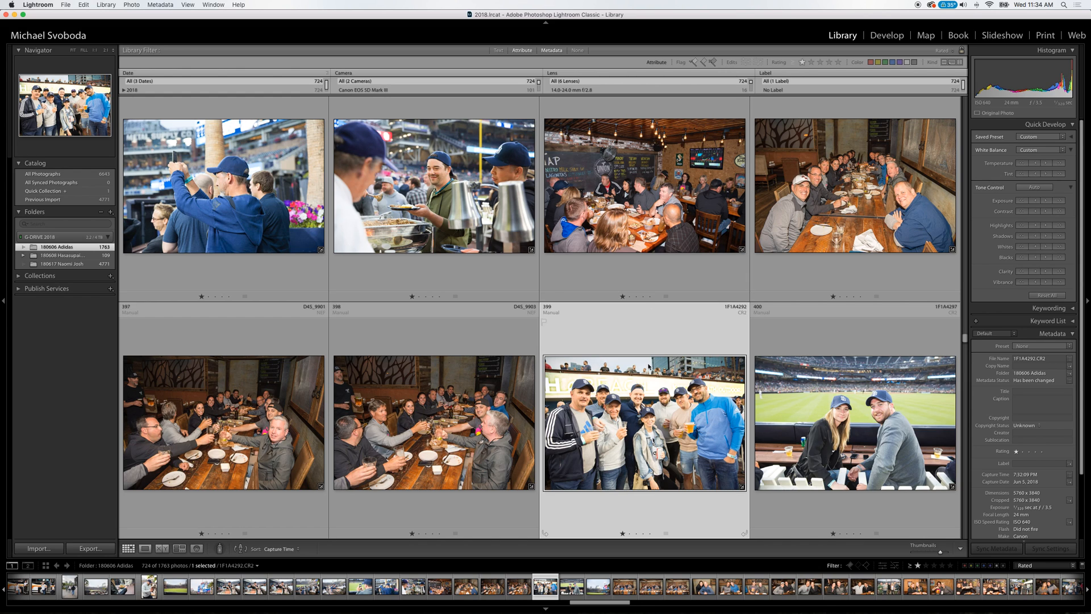
pyautogui.click(388, 91)
pyautogui.press('super+a')
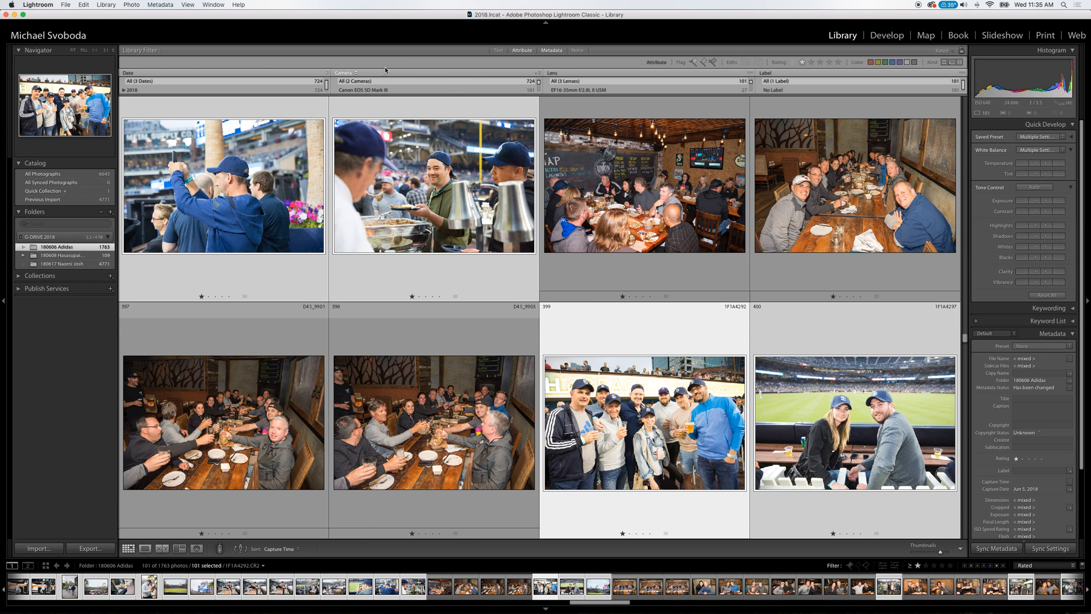
pyautogui.moveTo(609, 389)
pyautogui.mouseDown()
pyautogui.moveTo(535, 238)
pyautogui.moveTo(530, 102)
pyautogui.moveTo(540, 97)
pyautogui.moveTo(531, 88)
pyautogui.moveTo(509, 536)
pyautogui.moveTo(511, 479)
pyautogui.mouseUp()
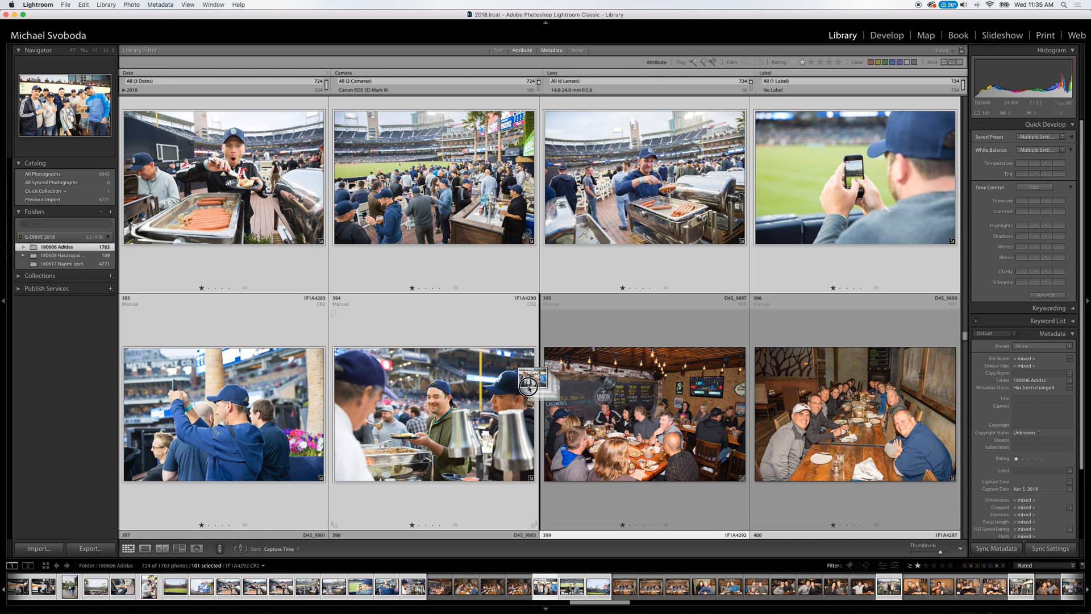
pyautogui.moveTo(527, 386); pyautogui.dragTo(528, 382)
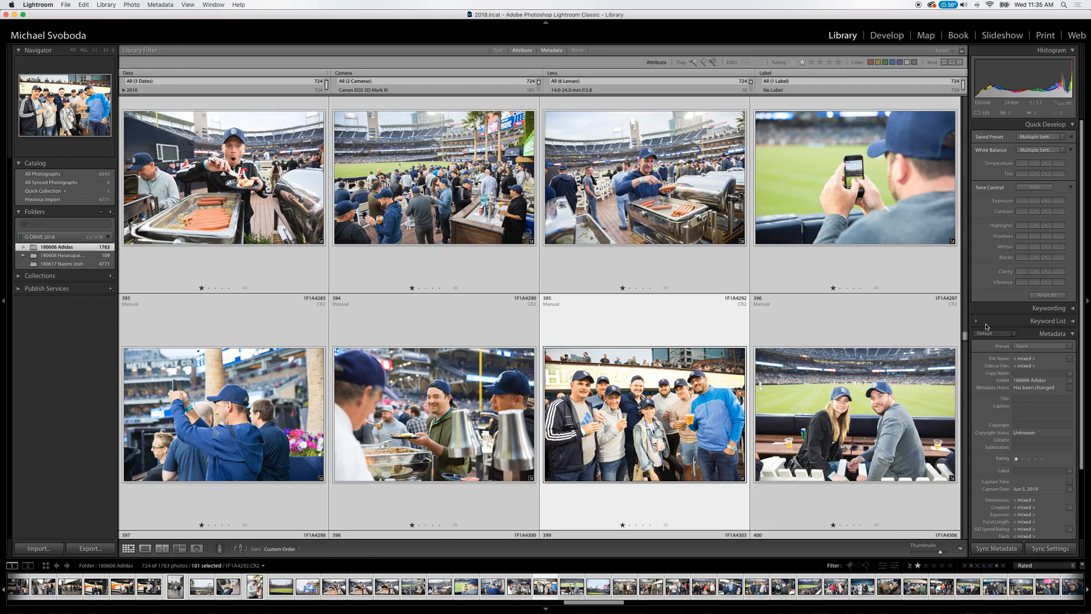
# Rename all the rated photos with the Custom Name - Sequence template, custom text ADIDAS and start number 1, continuing past the unwritable file.
pyautogui.moveTo(966, 336); pyautogui.dragTo(1000, 80)
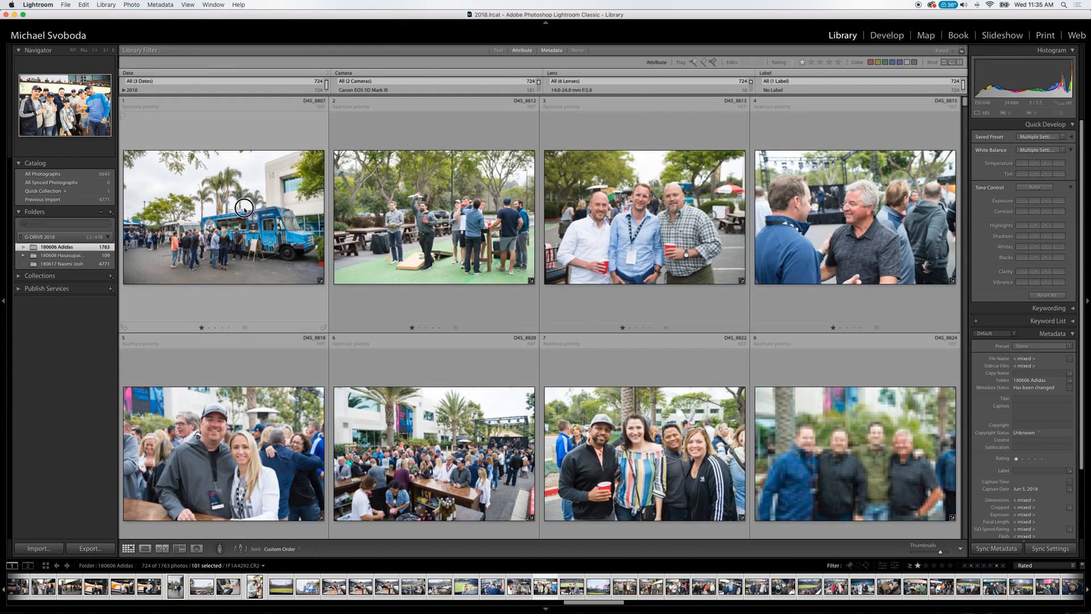
pyautogui.click(237, 230)
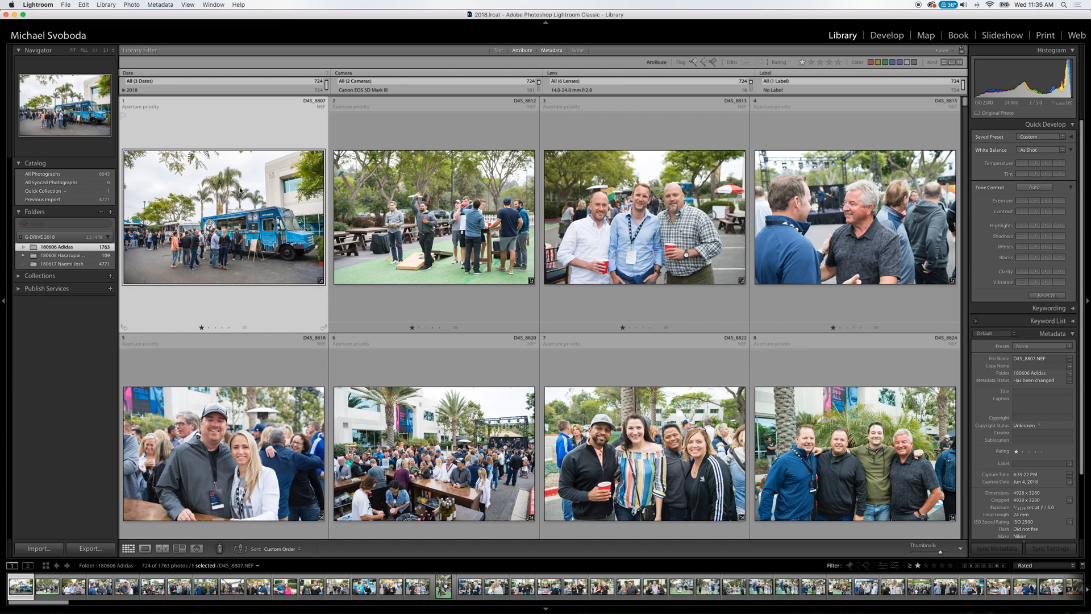
pyautogui.press('super+a')
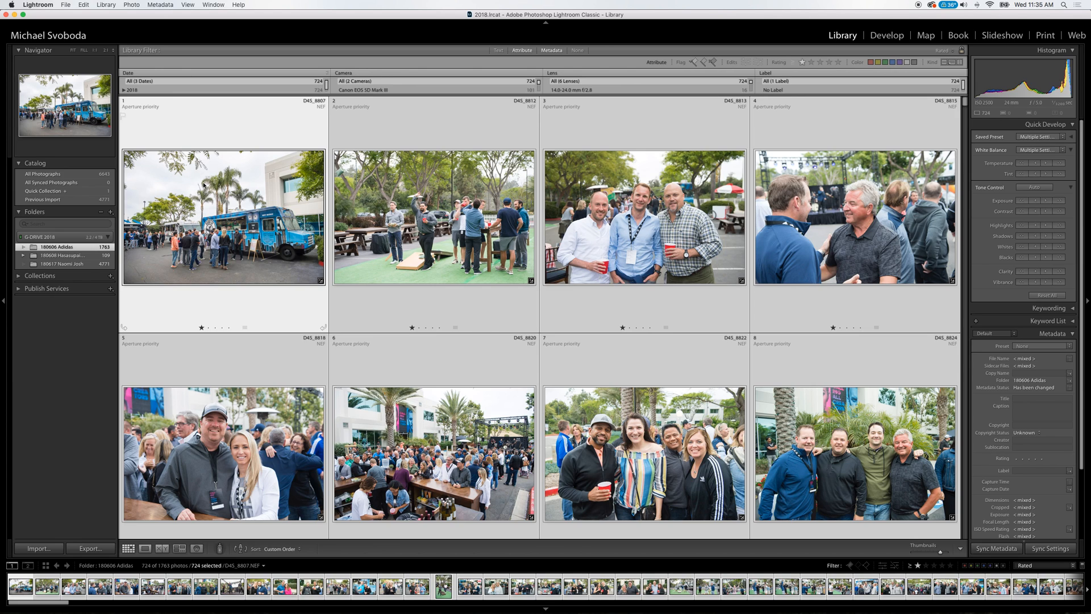
pyautogui.click(106, 5)
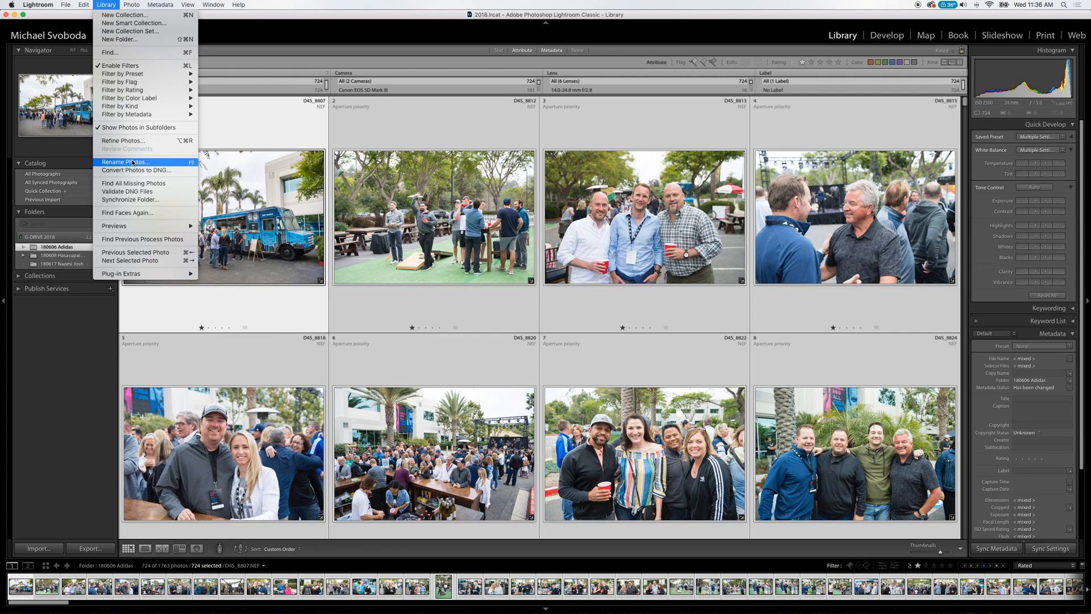
pyautogui.click(130, 162)
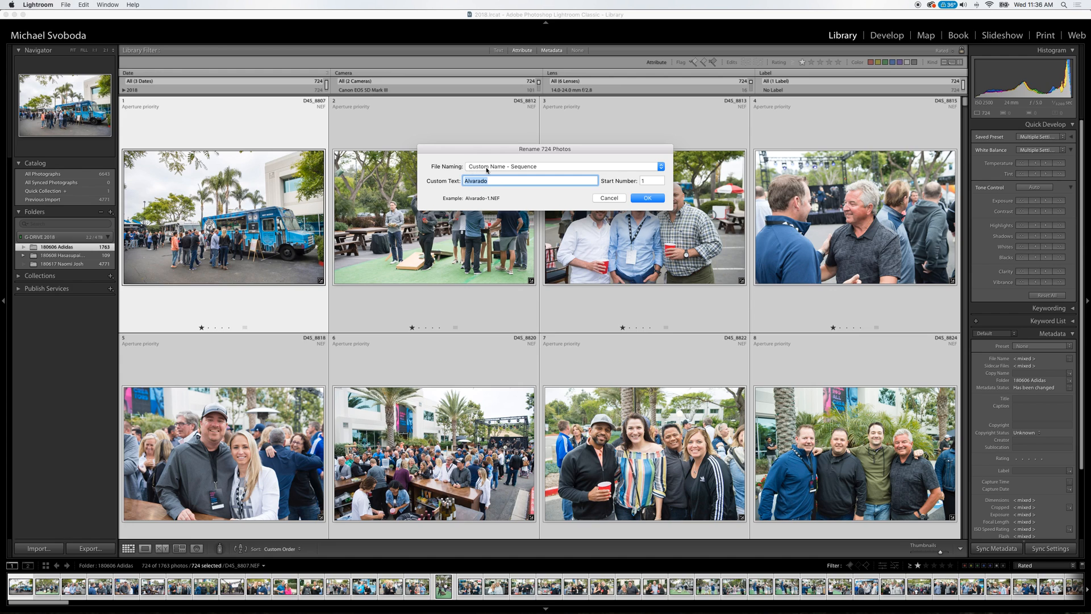
pyautogui.click(661, 167)
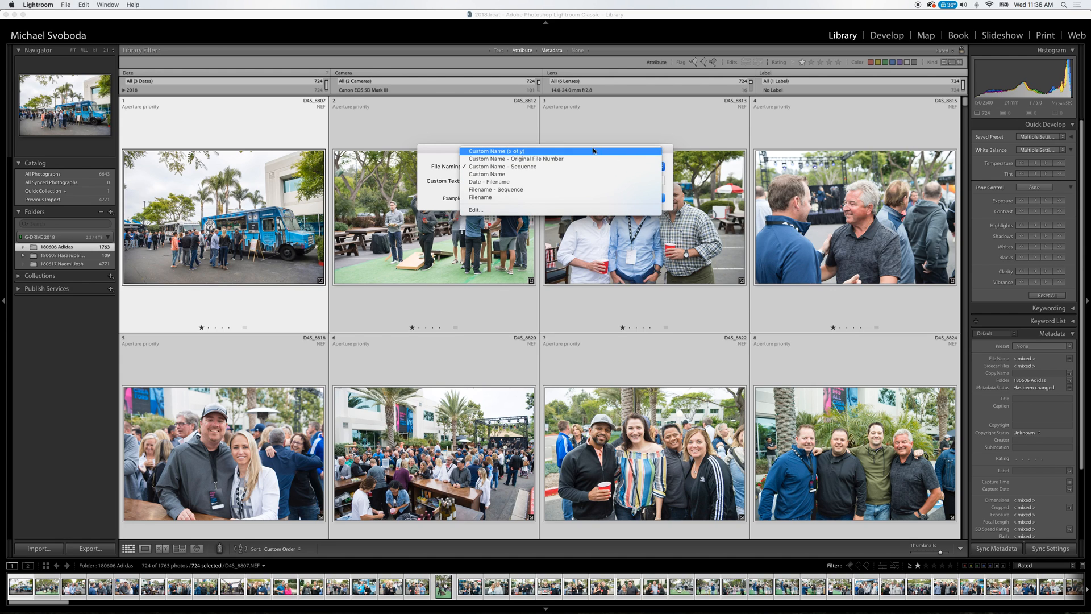
pyautogui.click(505, 167)
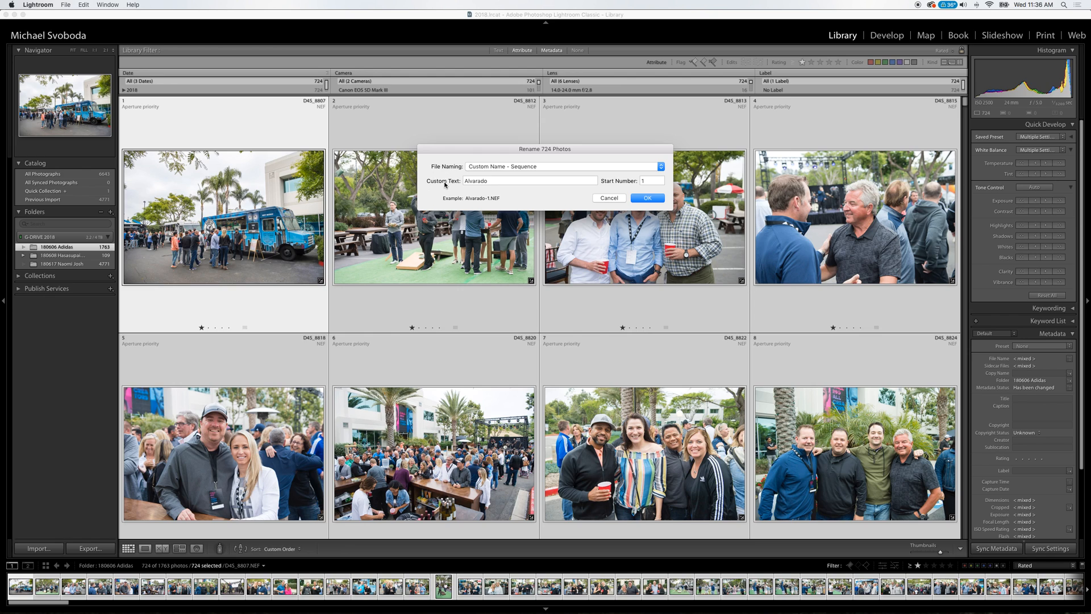
pyautogui.doubleClick(491, 180)
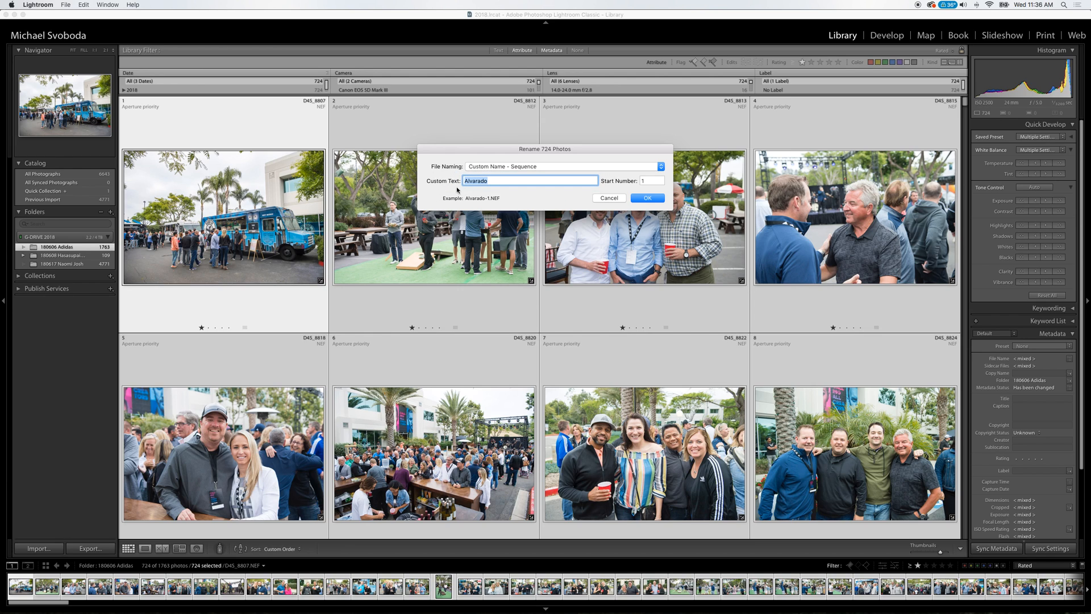
pyautogui.write('ADIDAS')
pyautogui.click(648, 197)
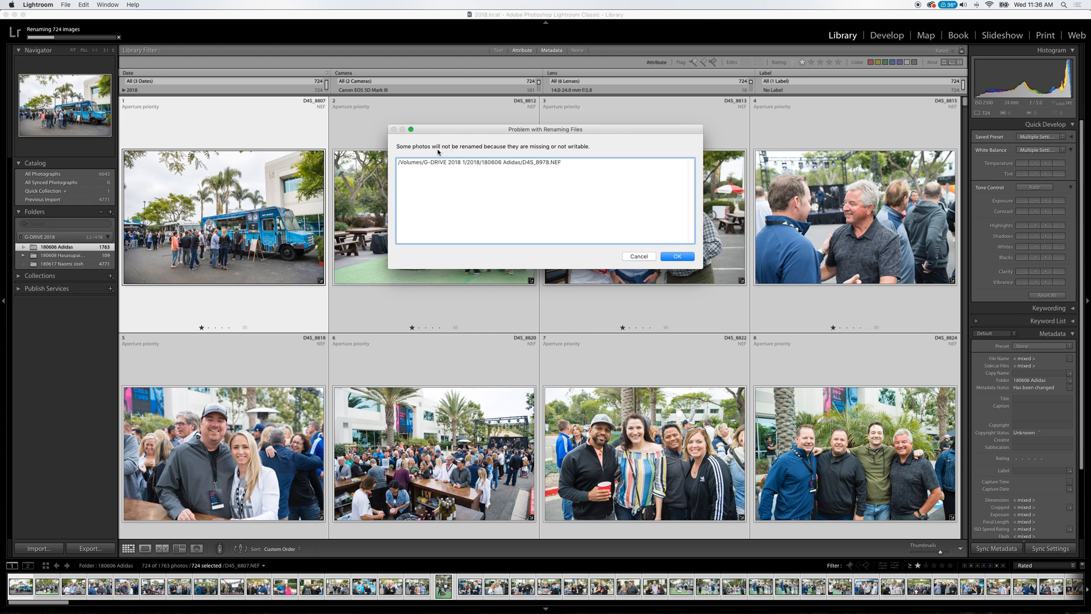
pyautogui.click(681, 256)
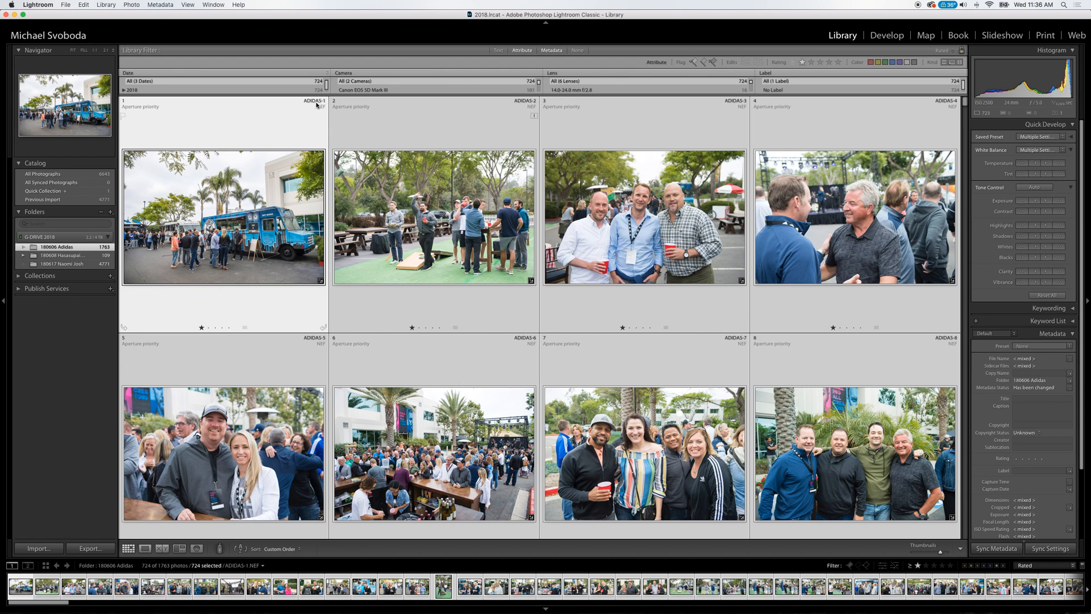
# Check the file names of the first renamed photos, ADIDAS-1 to ADIDAS-4, in Loupe view and return to the grid.
pyautogui.doubleClick(290, 178)
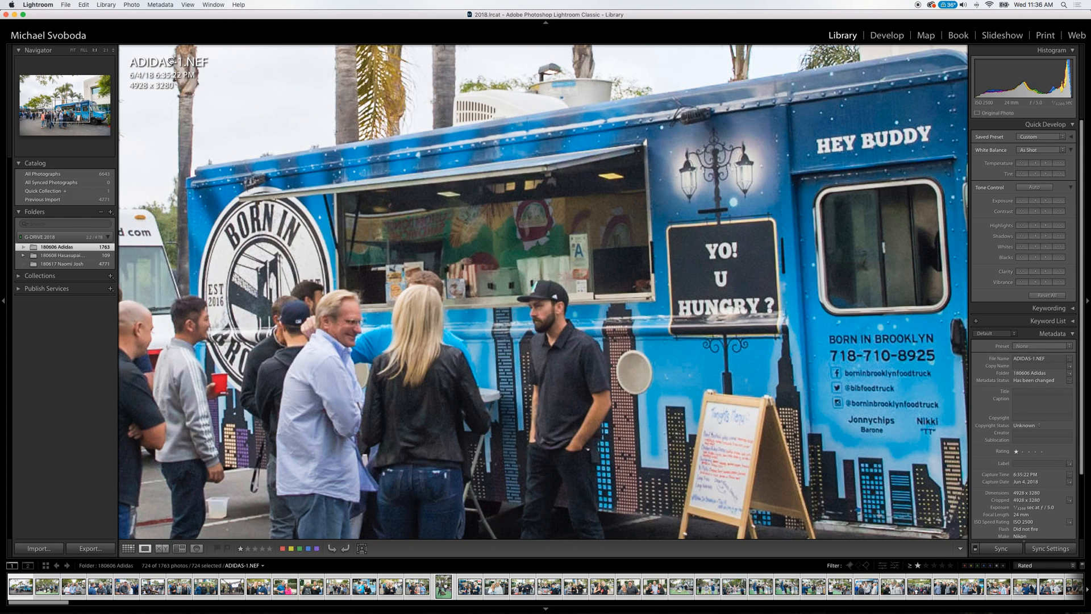
pyautogui.press('Right')
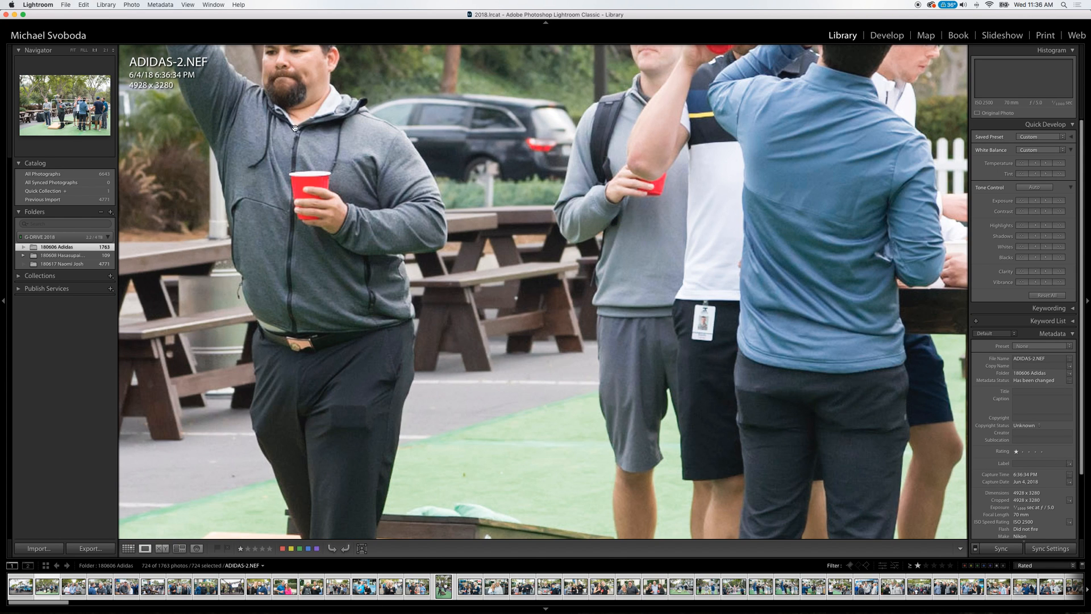
pyautogui.click(304, 119)
pyautogui.press('Right')
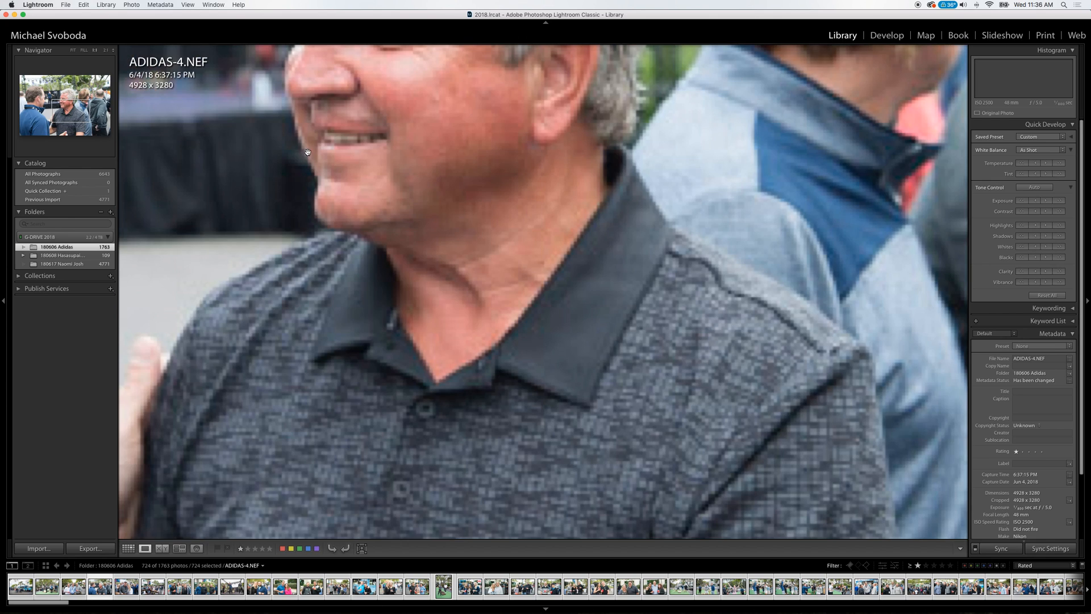
pyautogui.press('g')
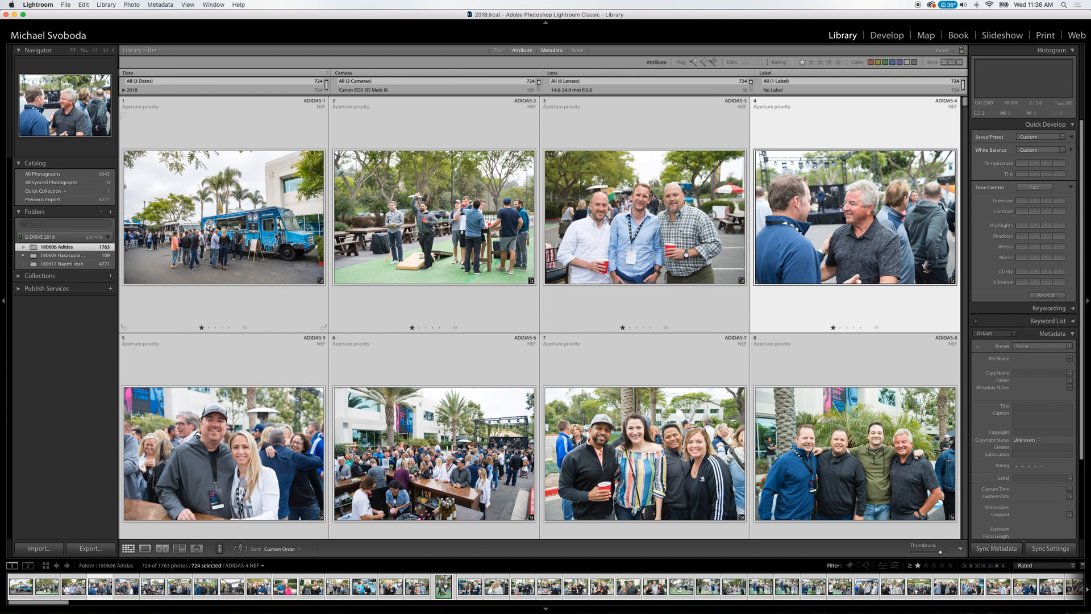
# Open the export settings for all the rated photos and choose the 180606 Adidas folder inside 2018 on G-DRIVE 2018 as the destination.
pyautogui.press('super+a')
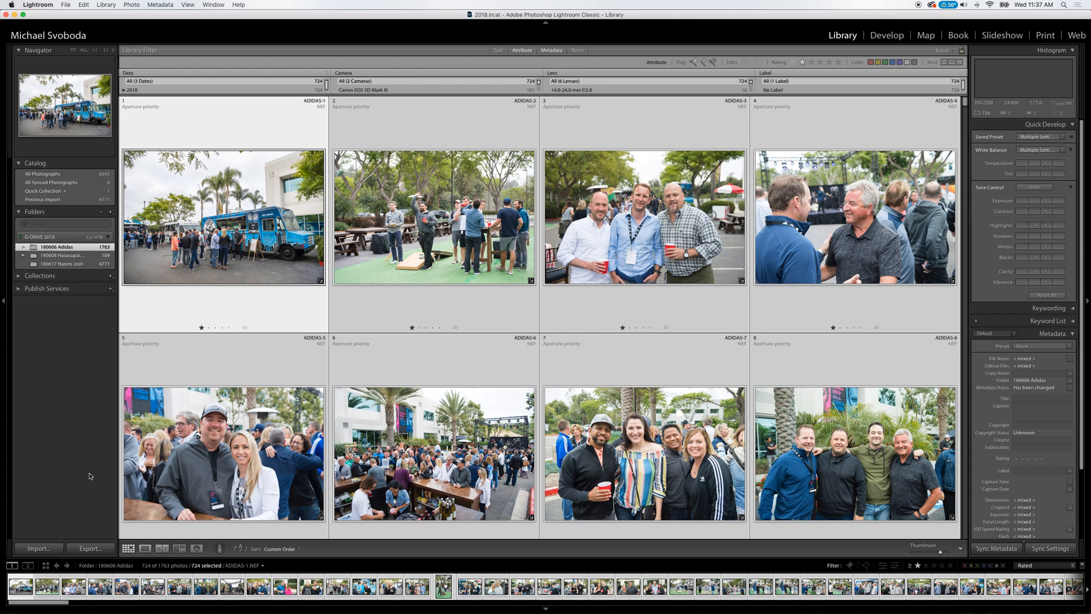
pyautogui.click(95, 551)
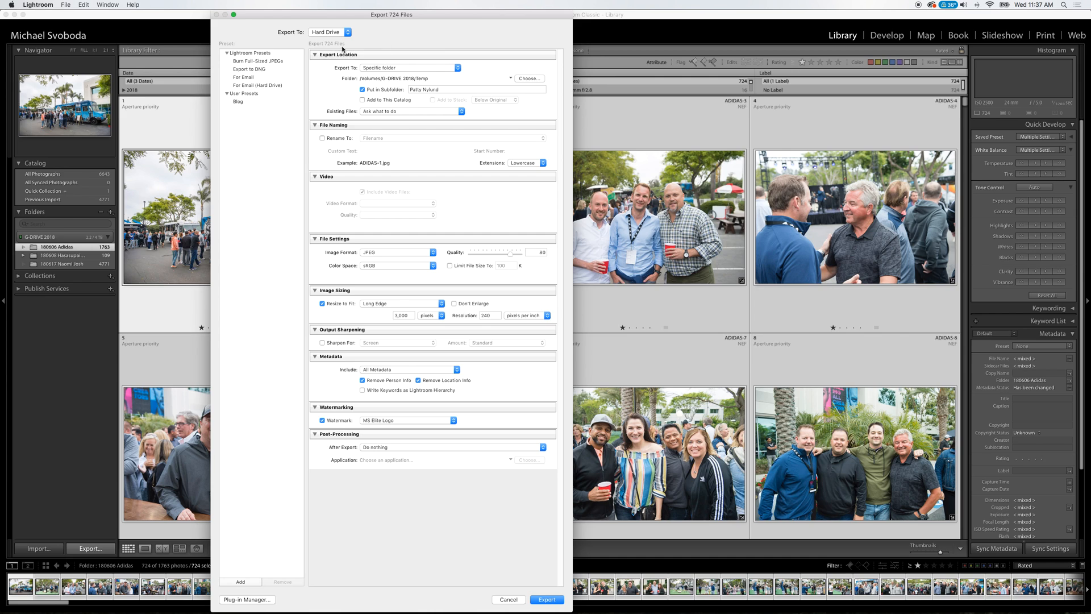
pyautogui.click(363, 89)
pyautogui.click(529, 79)
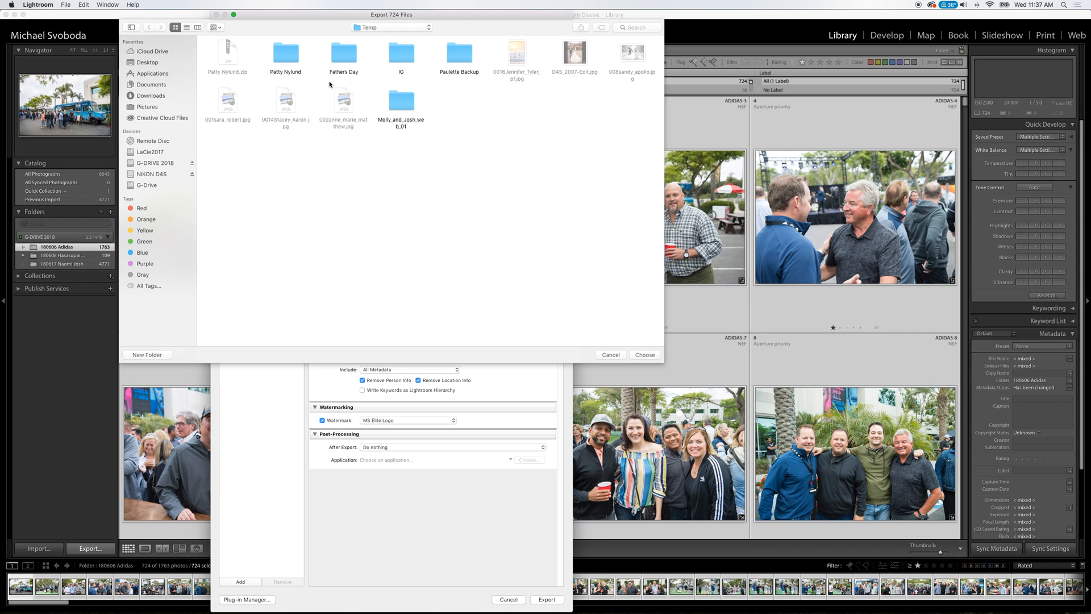
pyautogui.click(390, 27)
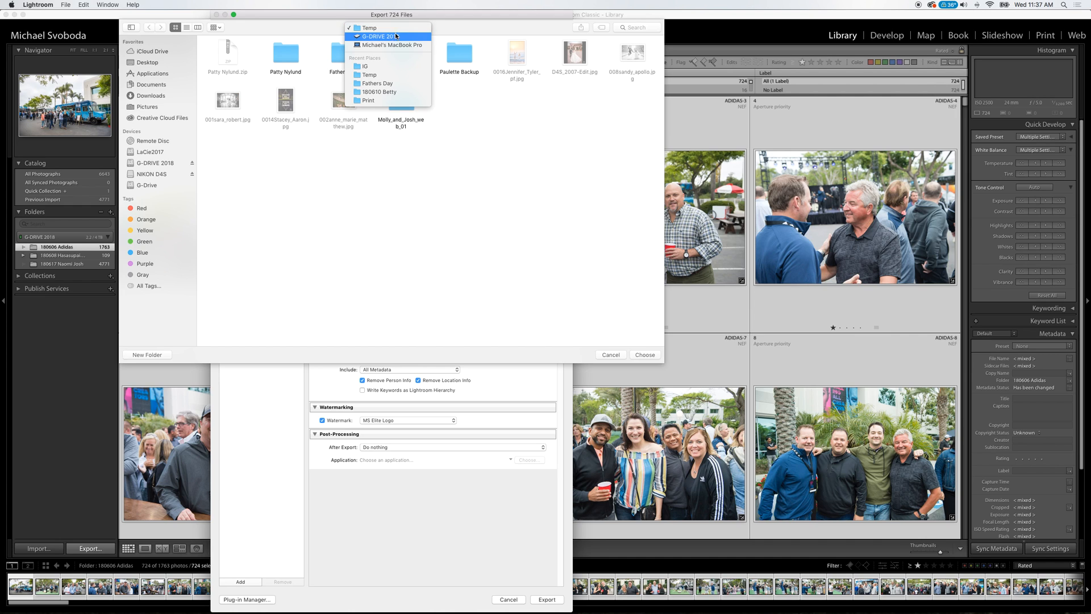
pyautogui.click(389, 36)
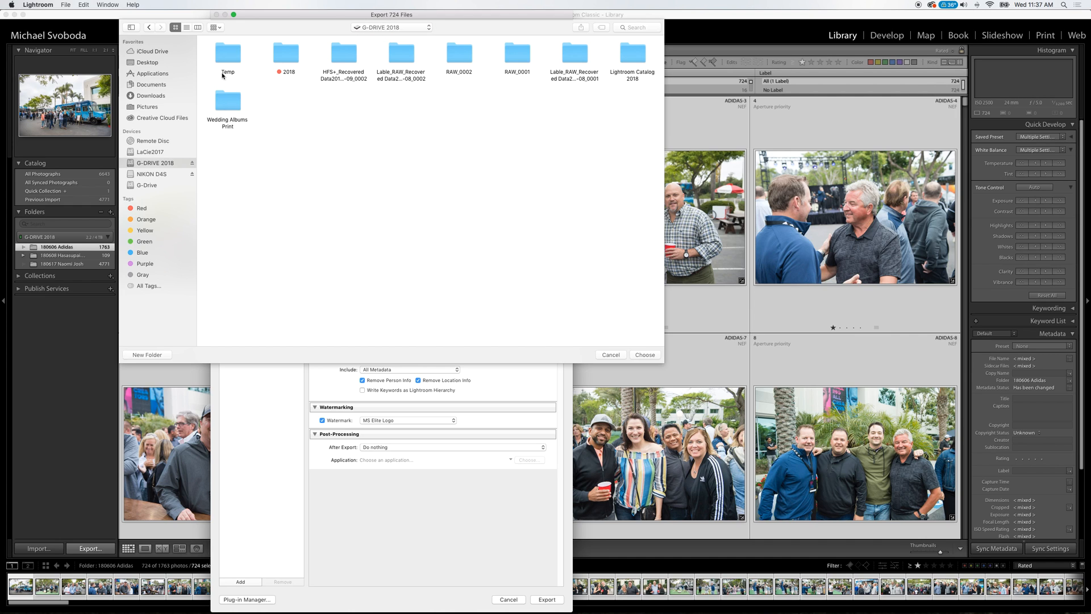
pyautogui.doubleClick(285, 53)
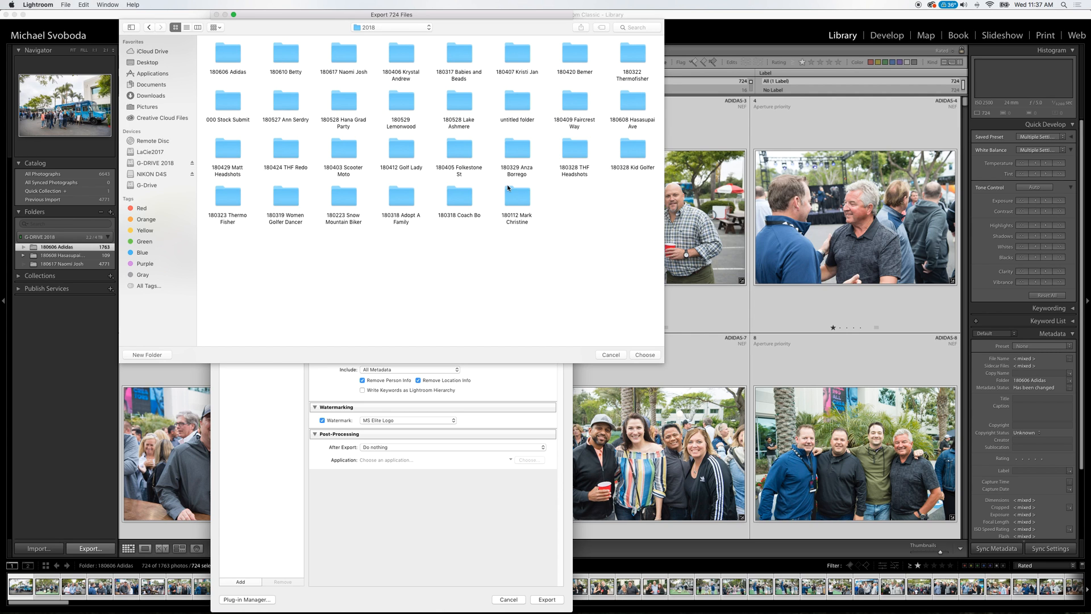
pyautogui.doubleClick(226, 50)
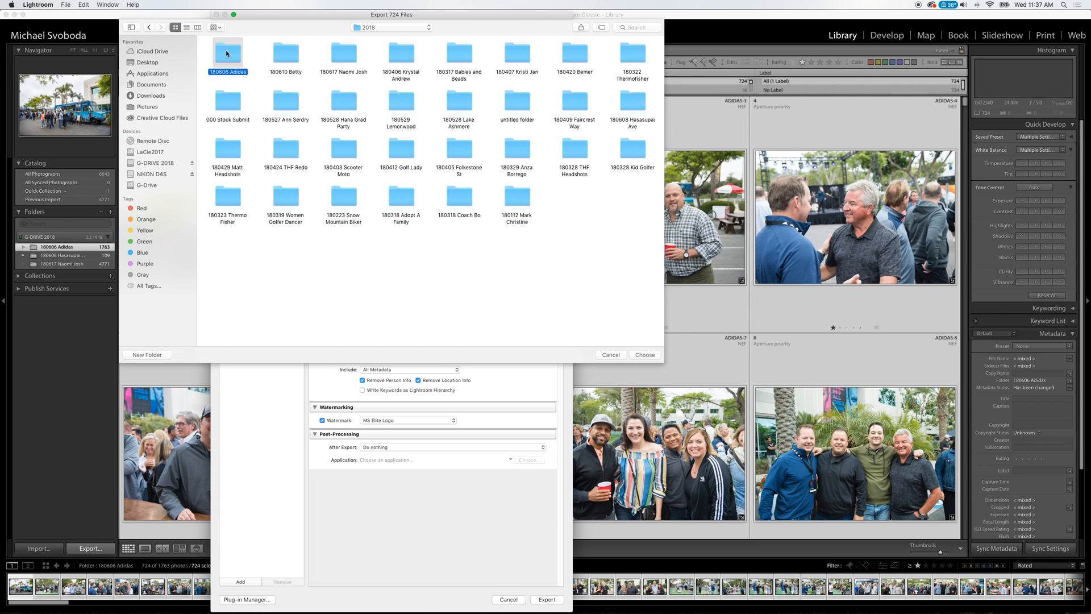
pyautogui.click(644, 354)
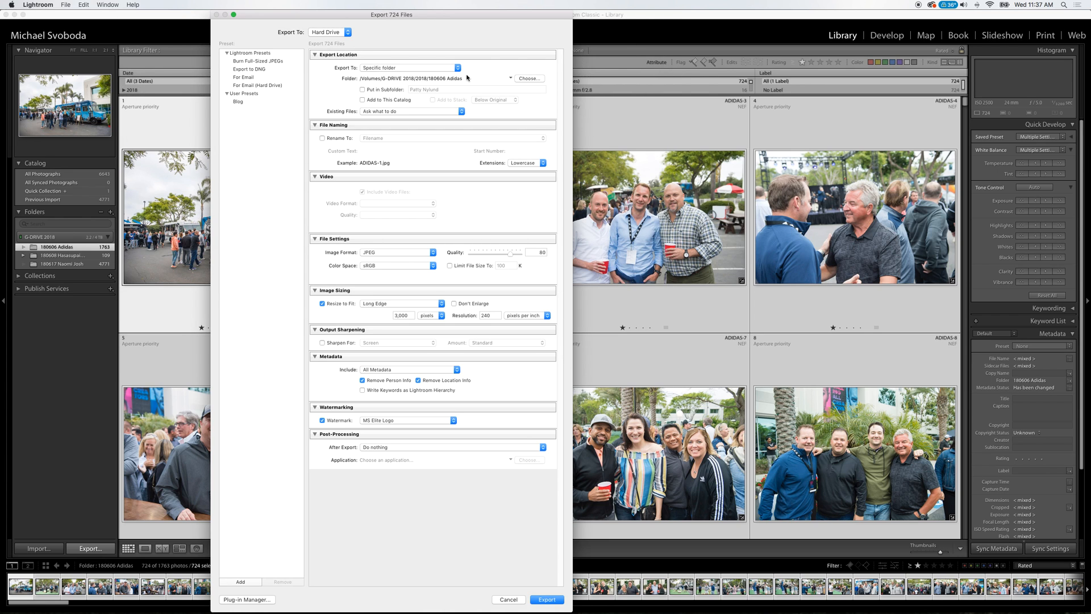
# Put the exported files in a subfolder named Adidas_Print.
pyautogui.click(362, 89)
pyautogui.click(429, 90)
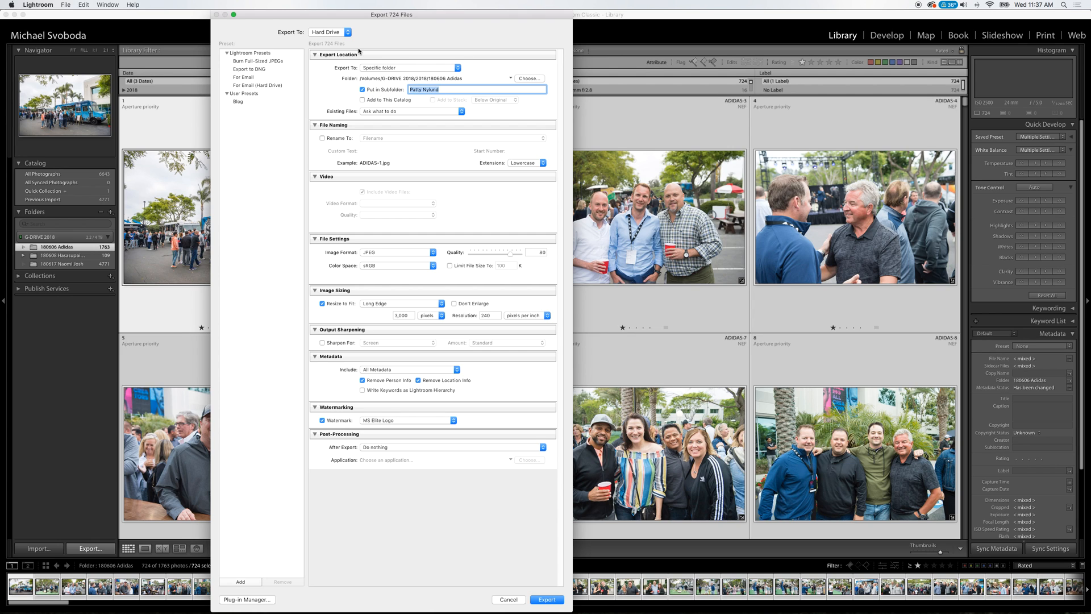
pyautogui.write('Adidas_Print')
# Set the long edge to 4,000 pixels, turn off person info removal, location info removal and the watermark, and export the photos.
pyautogui.doubleClick(404, 315)
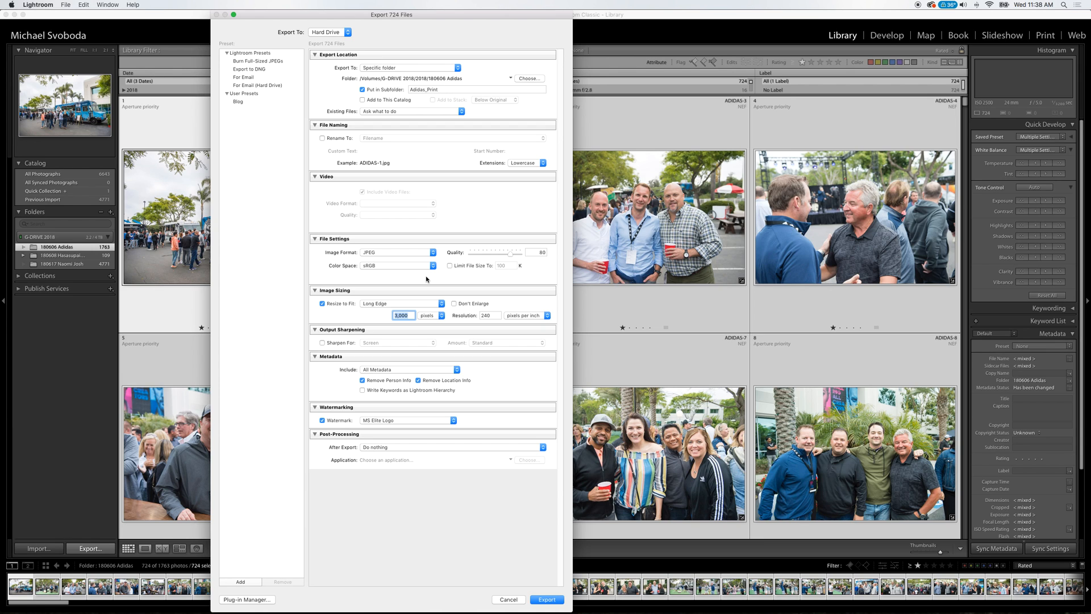
pyautogui.write('400')
pyautogui.click(362, 381)
pyautogui.click(419, 381)
pyautogui.click(333, 417)
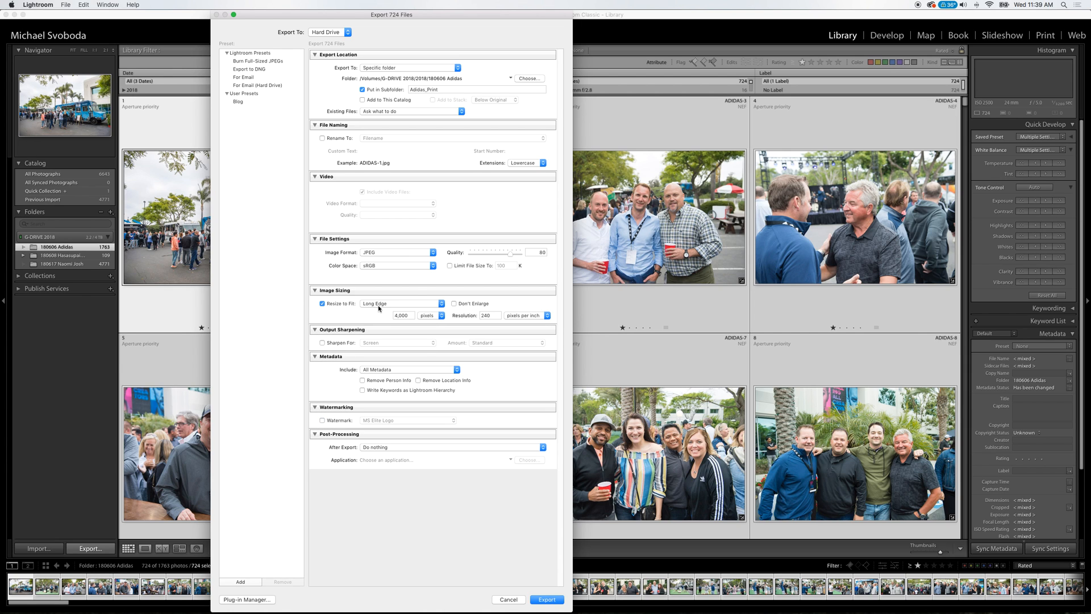
pyautogui.click(547, 600)
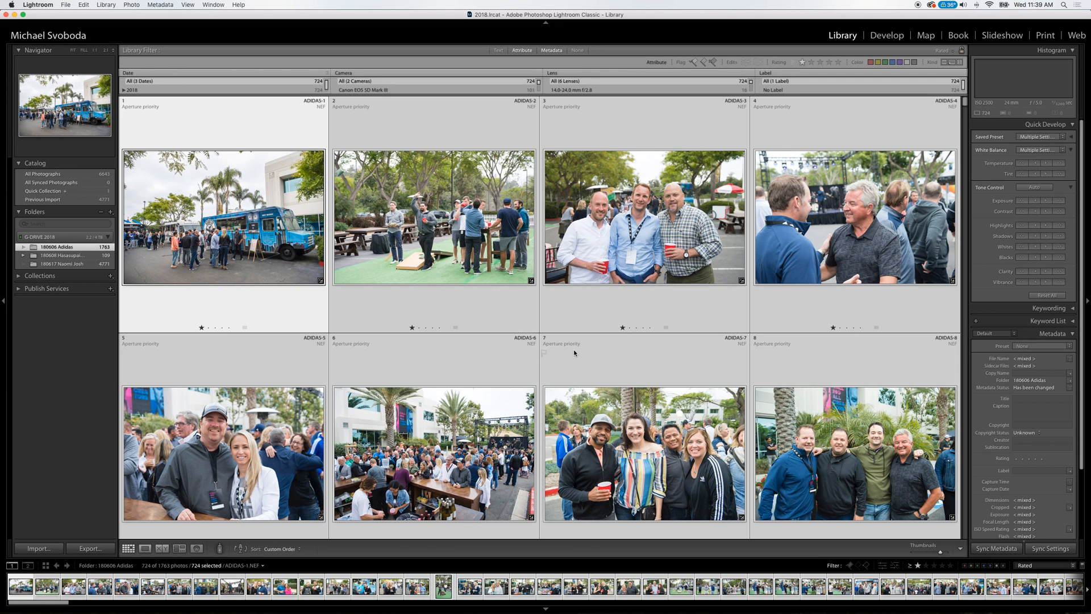